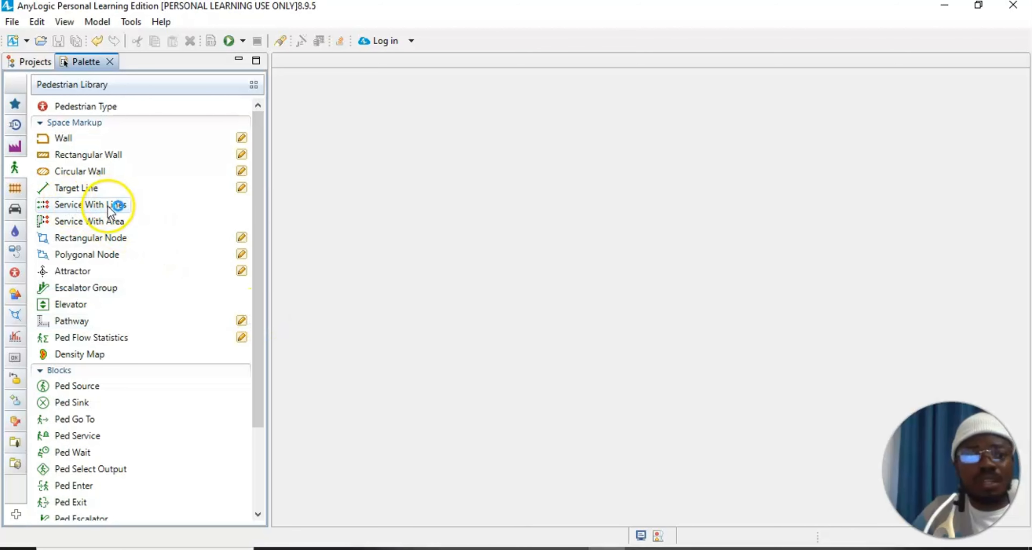
# Step: Read the descriptions of Service With Lines, Ped Source and Ped Sink in the Pedestrian Library
pyautogui.moveTo(110, 208)
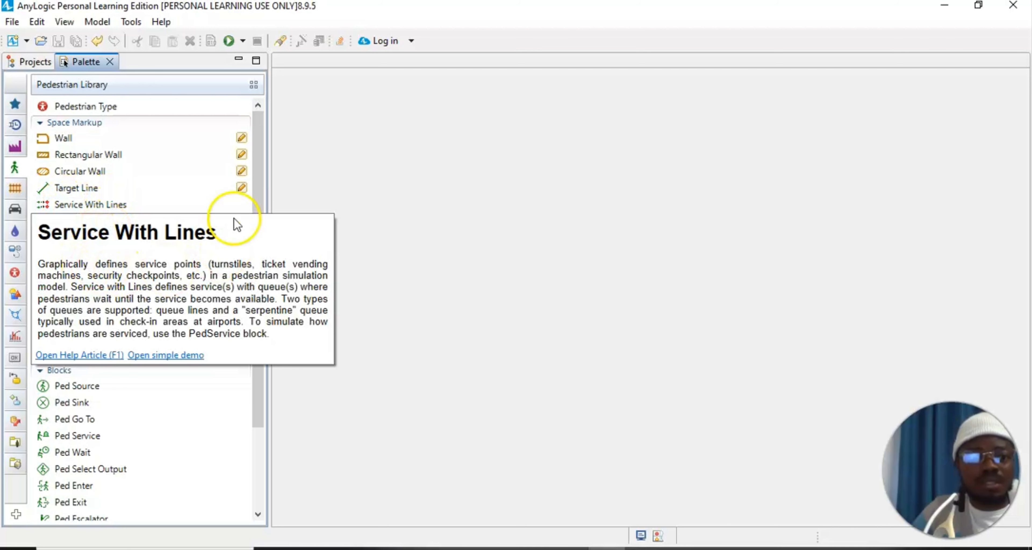
pyautogui.moveTo(261, 188)
pyautogui.mouseDown()
pyautogui.moveTo(280, 249)
pyautogui.moveTo(279, 182)
pyautogui.mouseUp()
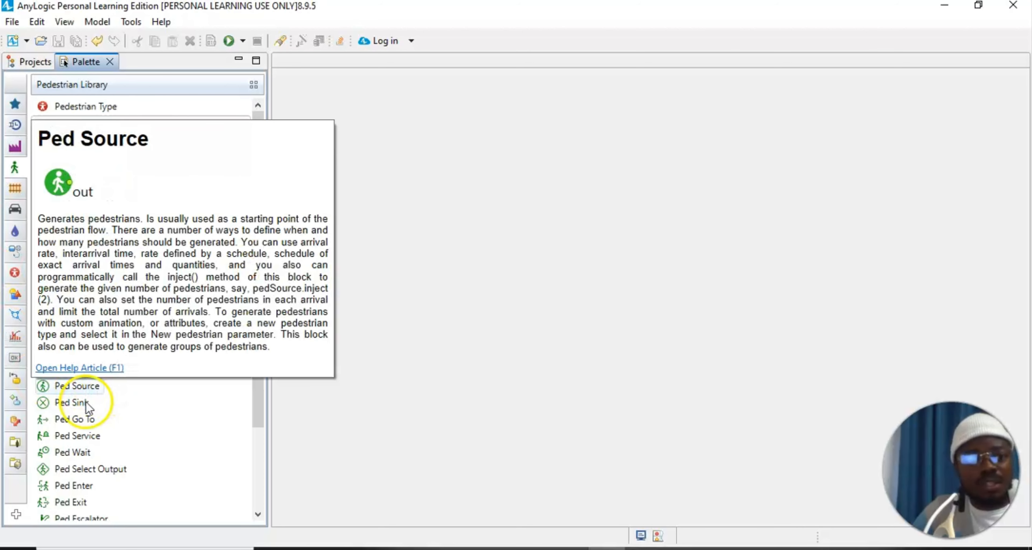
pyautogui.moveTo(91, 390)
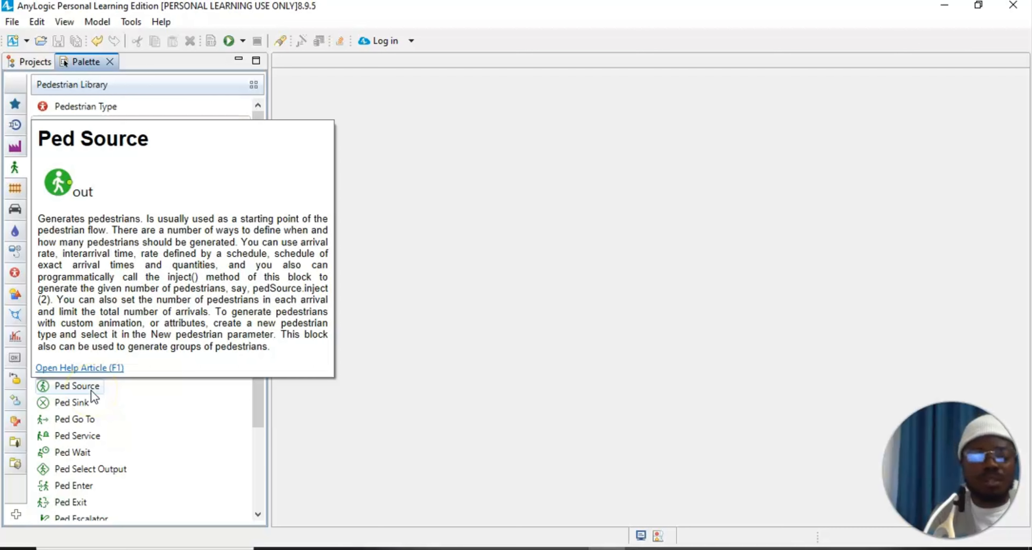
pyautogui.click(83, 359)
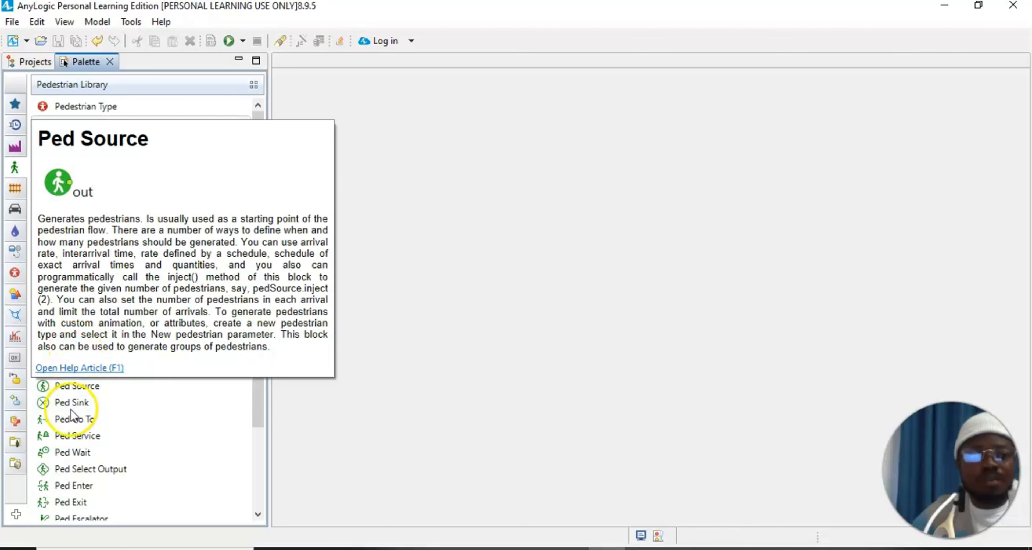
pyautogui.moveTo(77, 422)
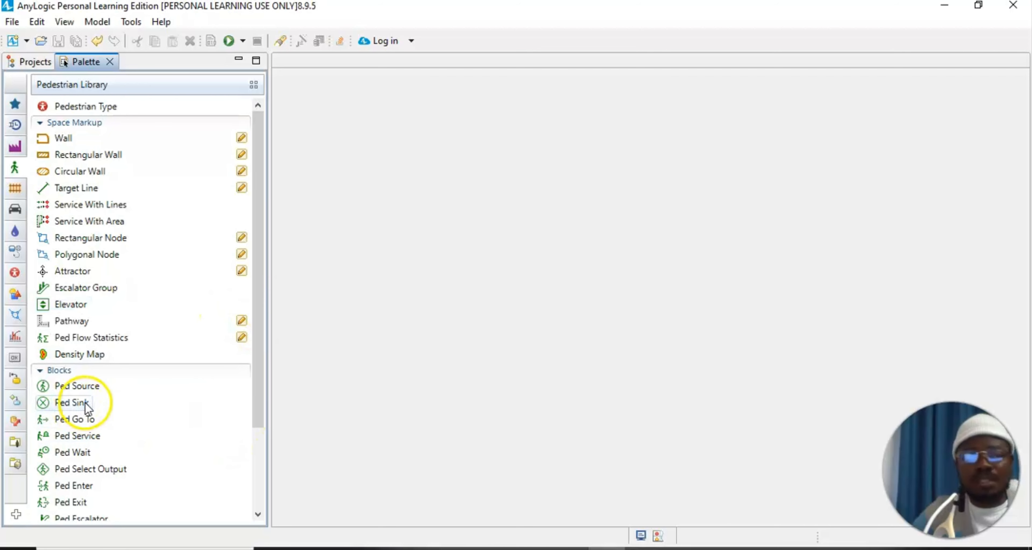
pyautogui.moveTo(83, 404)
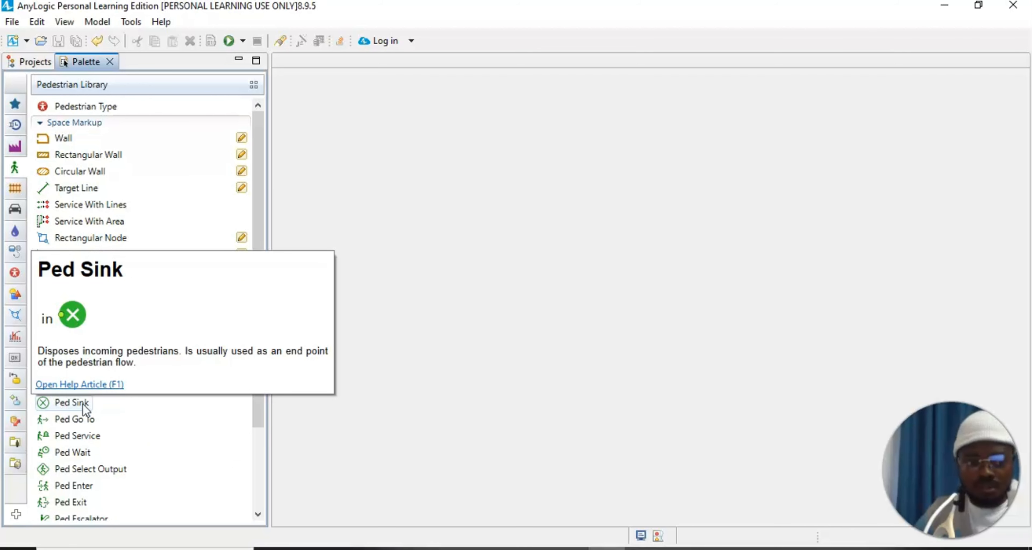
pyautogui.click(72, 278)
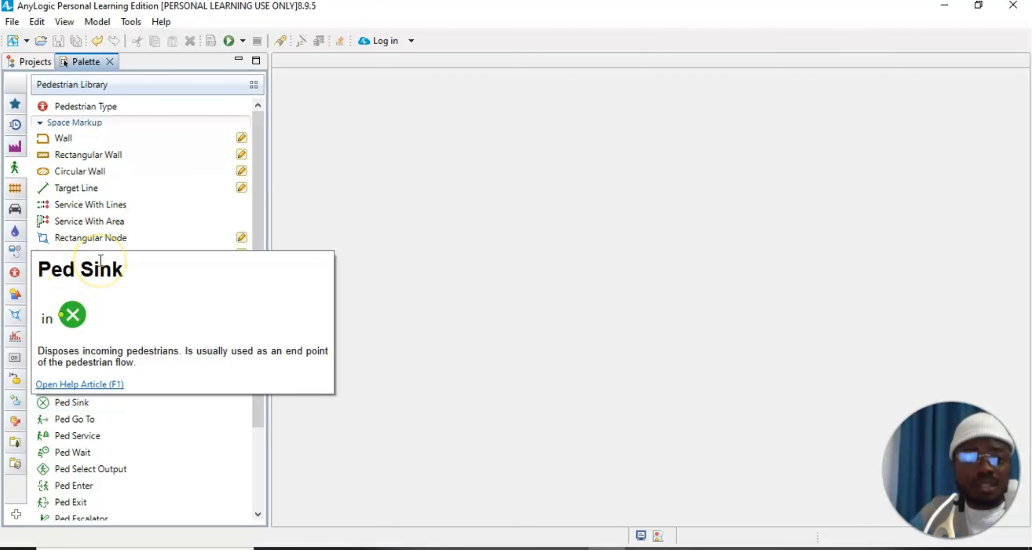
pyautogui.click(263, 194)
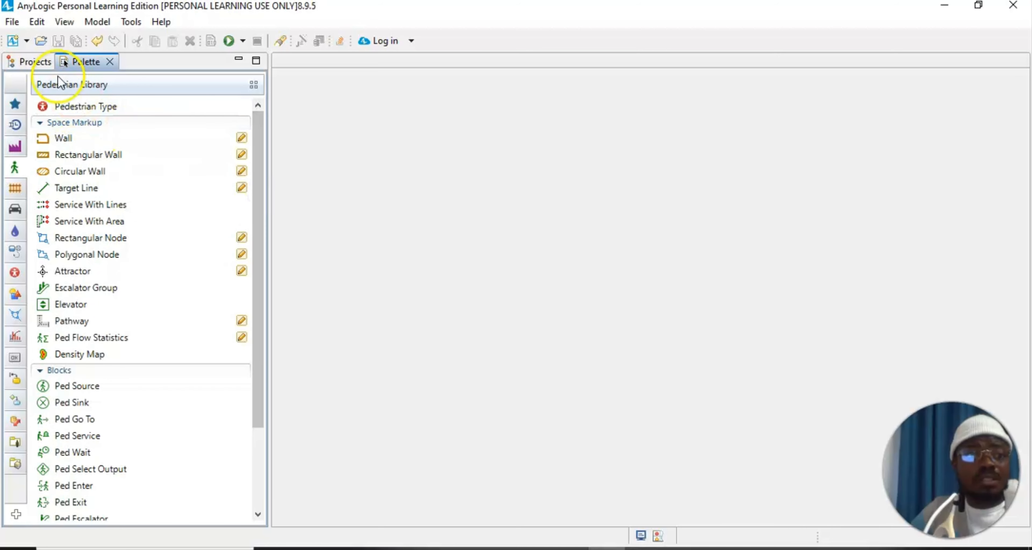
# Step: Start a new model and name it "pedestrain flow"
pyautogui.click(10, 22)
pyautogui.moveTo(34, 39)
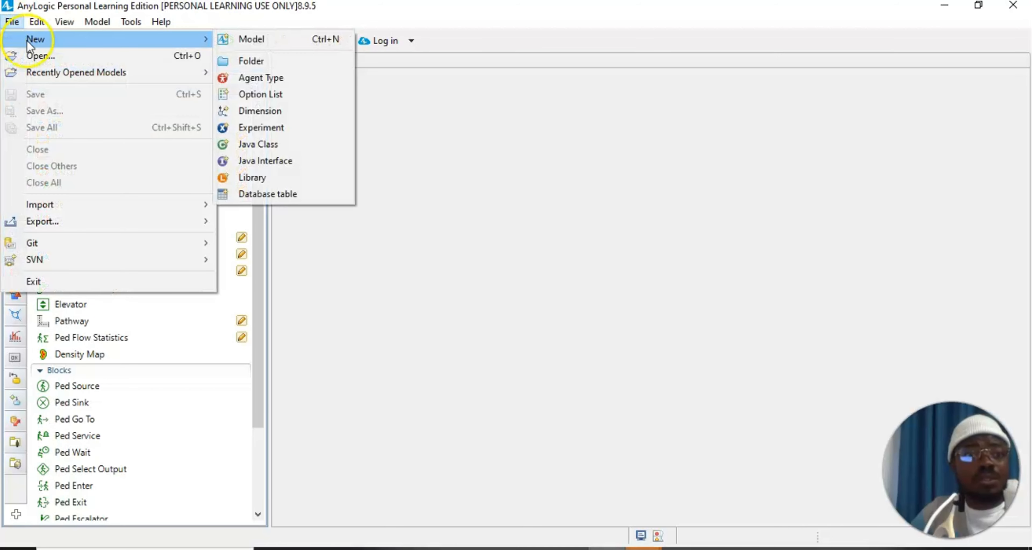
pyautogui.click(198, 31)
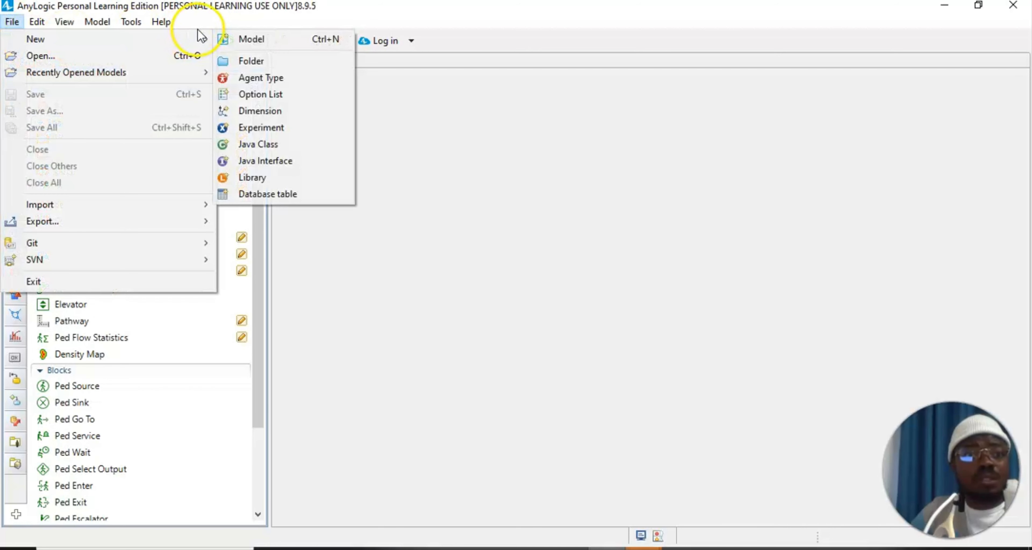
pyautogui.click(235, 40)
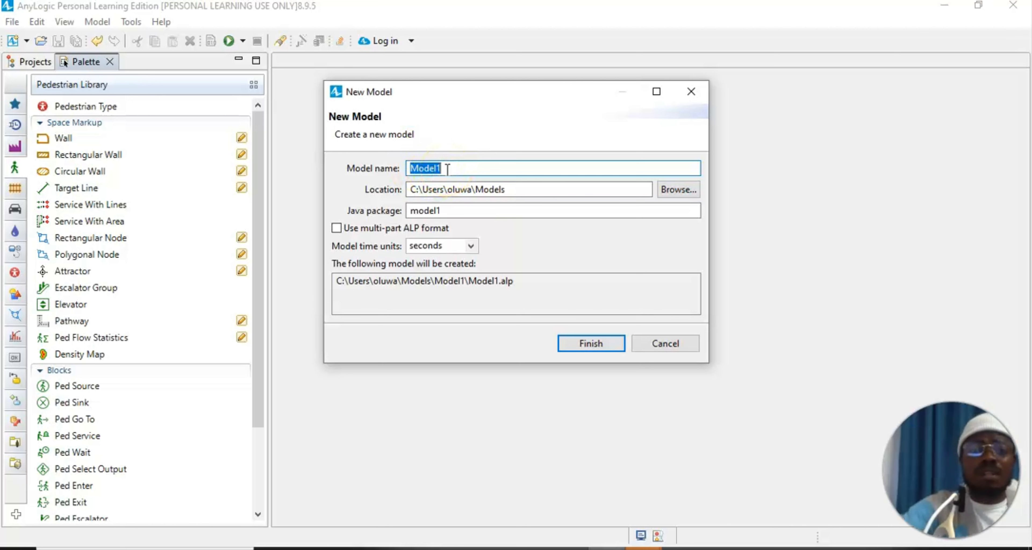
pyautogui.press('BackSpace')
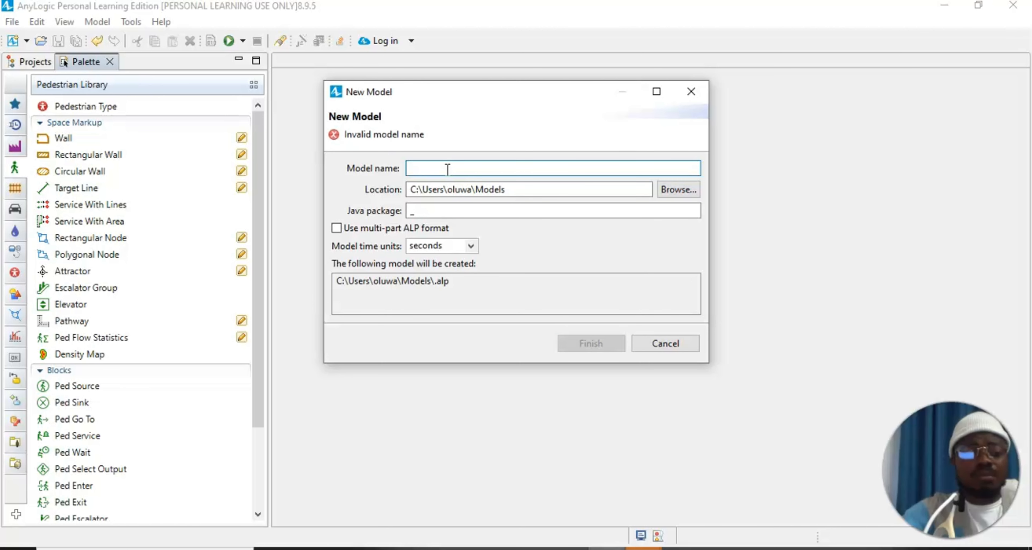
pyautogui.write('pedestrain ')
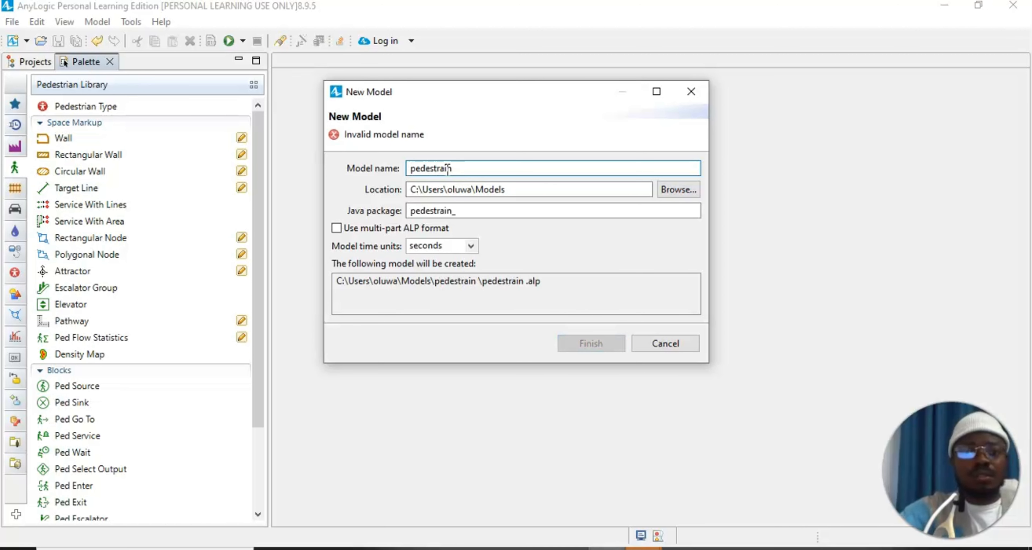
pyautogui.write('flow')
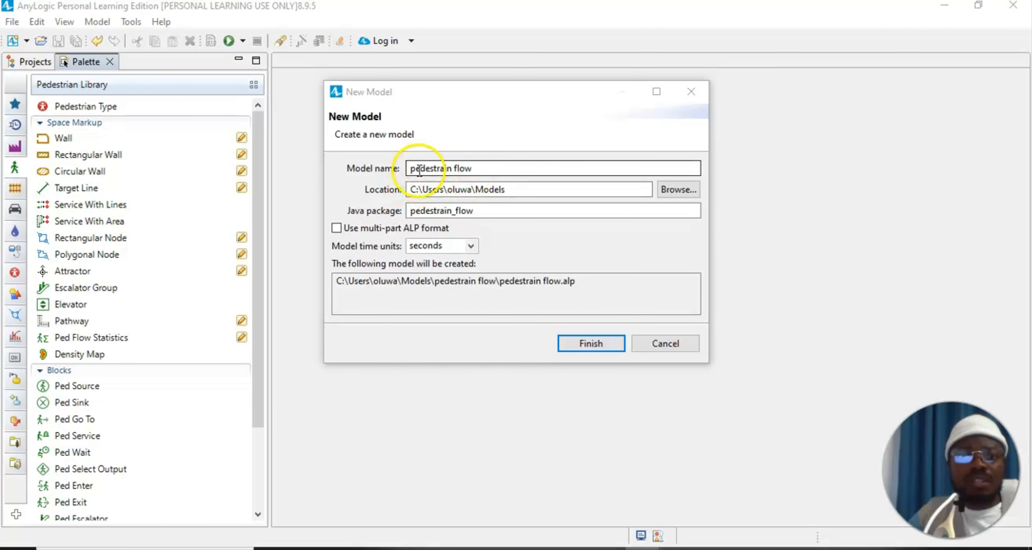
# Step: Set the model time units to minutes and finish creating the model
pyautogui.click(432, 208)
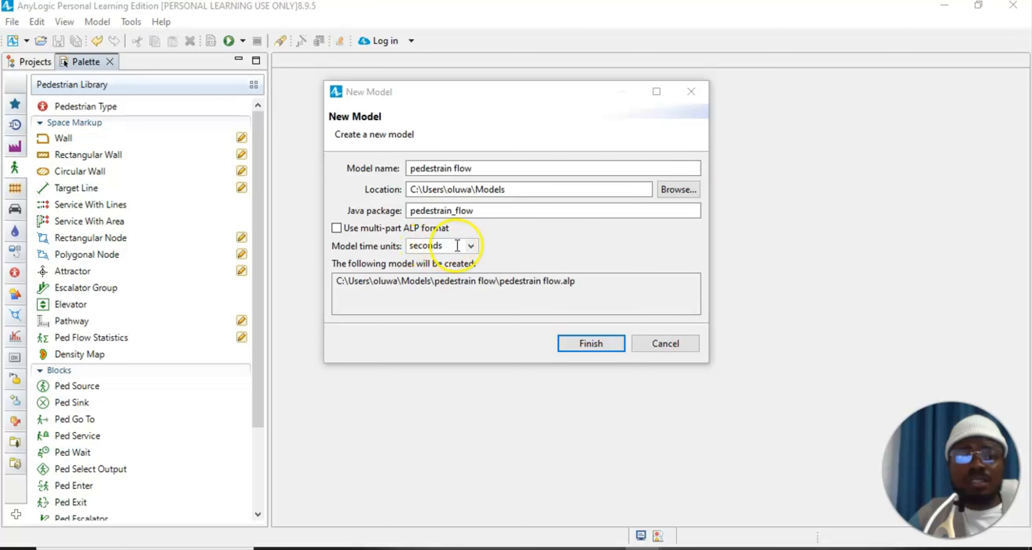
pyautogui.click(471, 245)
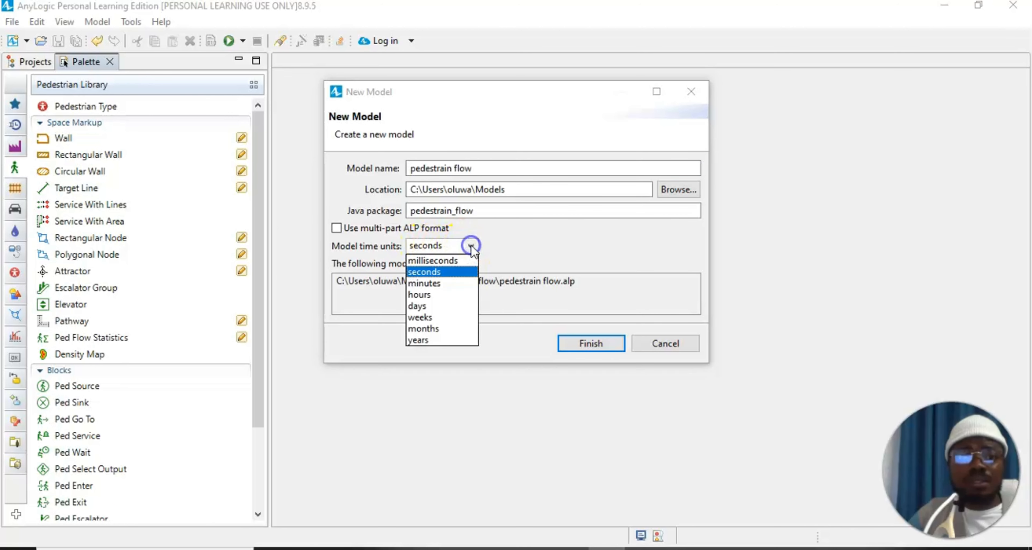
pyautogui.click(432, 282)
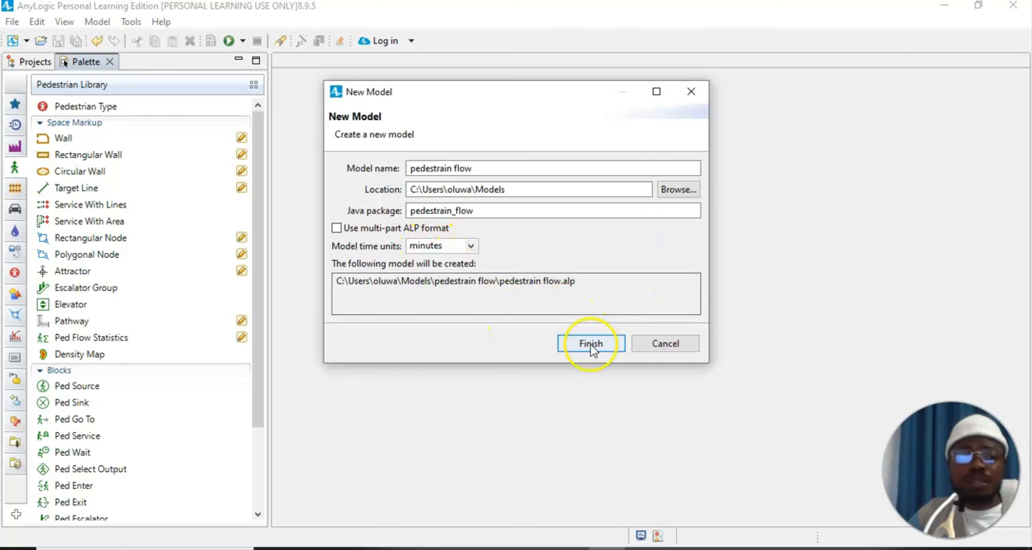
pyautogui.click(602, 347)
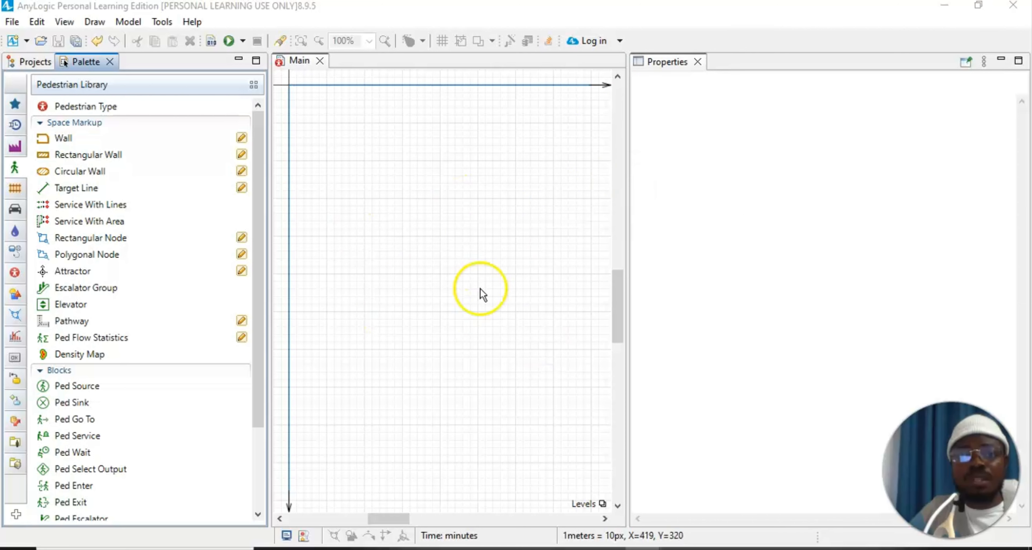
# Step: Hide the Properties view to widen the Main canvas, and look over the Material Handling and Pedestrian libraries
pyautogui.click(695, 61)
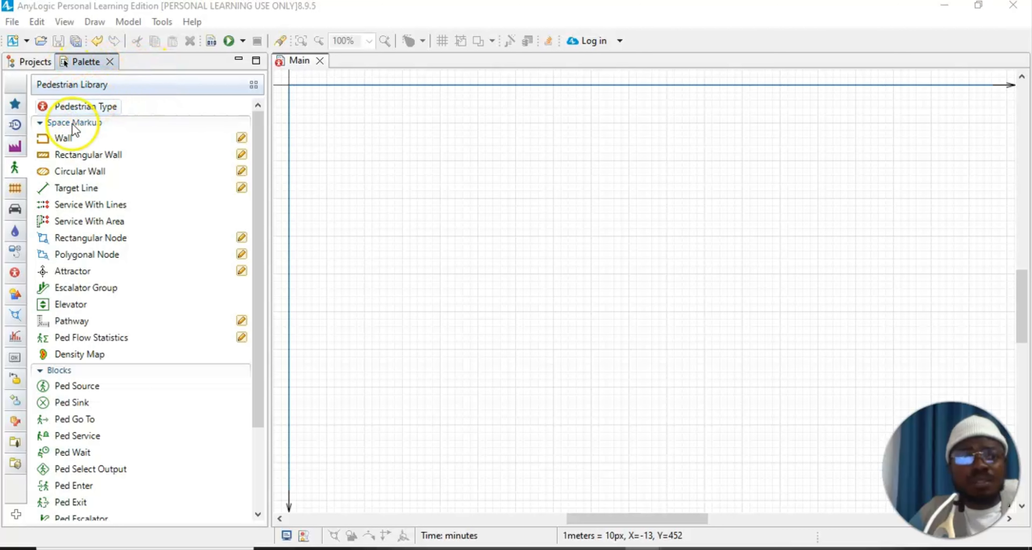
pyautogui.click(17, 148)
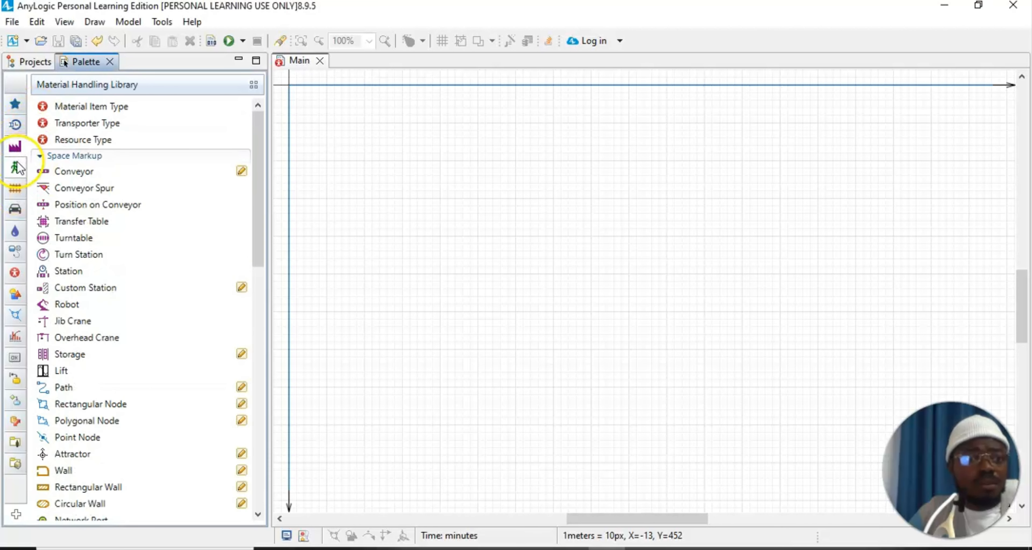
pyautogui.click(15, 171)
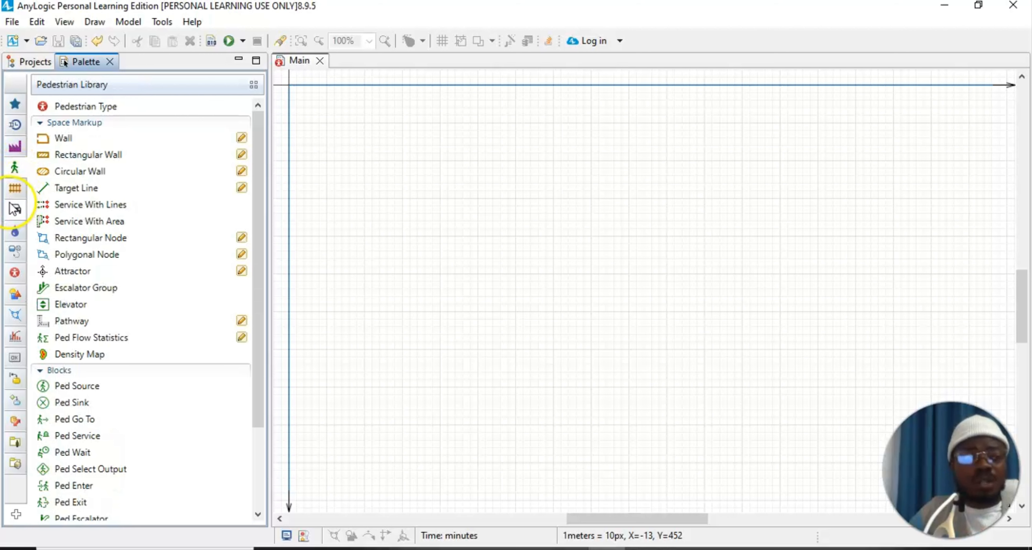
pyautogui.moveTo(18, 216)
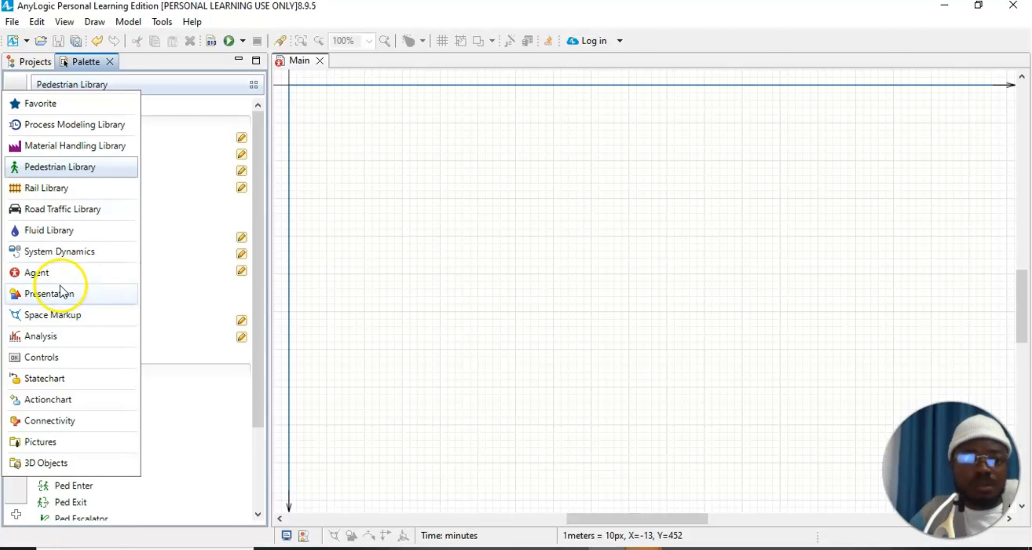
# Step: Add an Image presentation element to the Main canvas using the hall_drawing PNG file from the Desktop
pyautogui.click(39, 295)
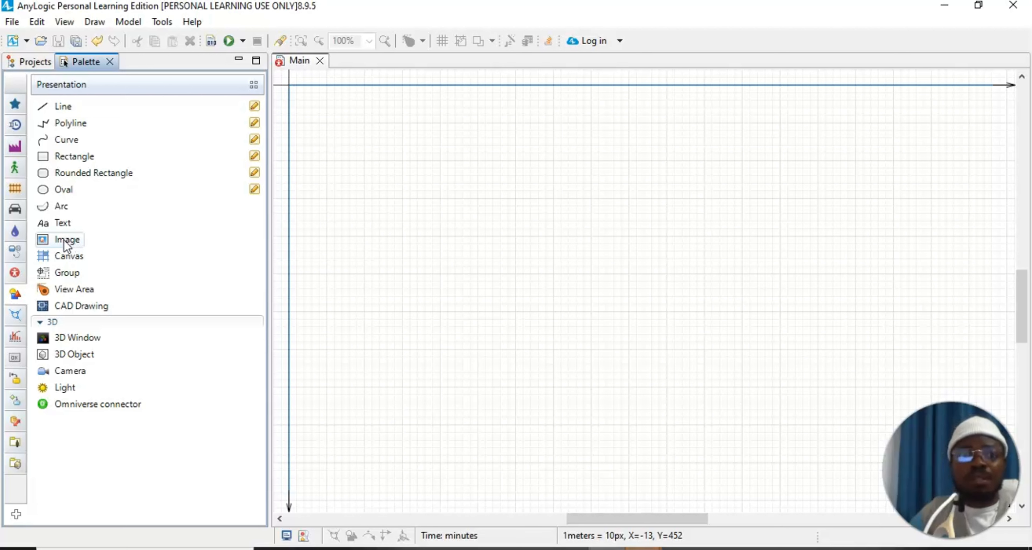
pyautogui.moveTo(61, 240); pyautogui.dragTo(418, 296)
pyautogui.moveTo(493, 248); pyautogui.dragTo(494, 248)
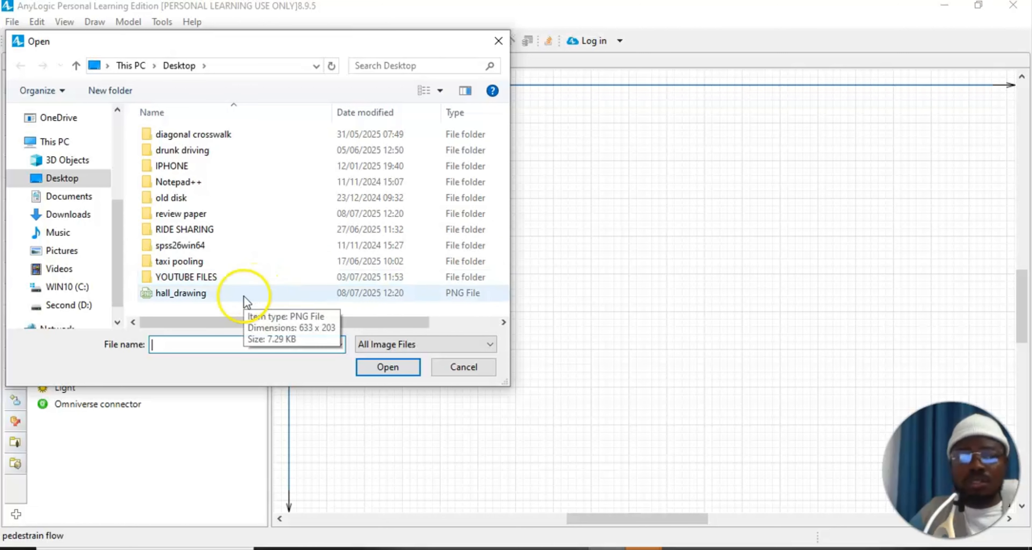
pyautogui.click(205, 294)
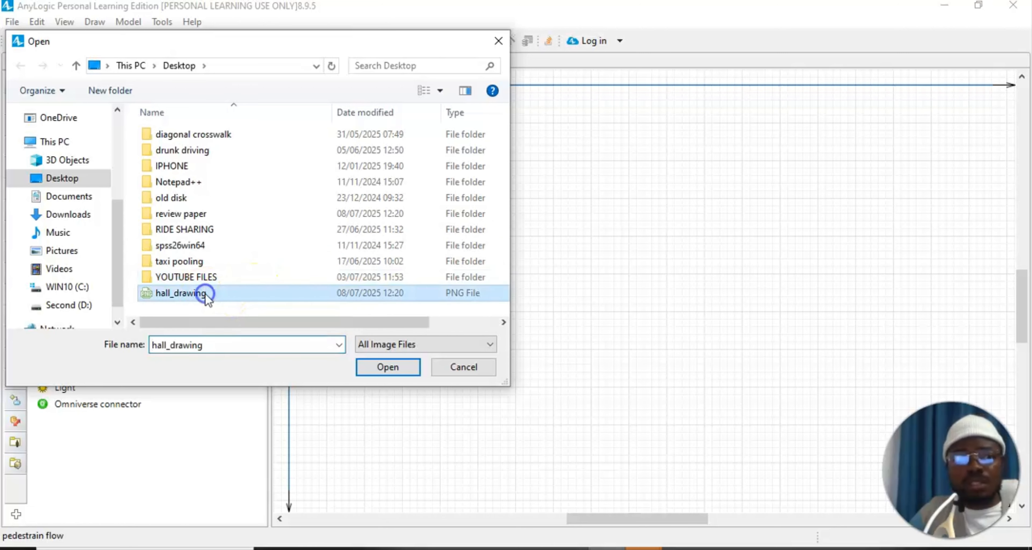
pyautogui.click(395, 368)
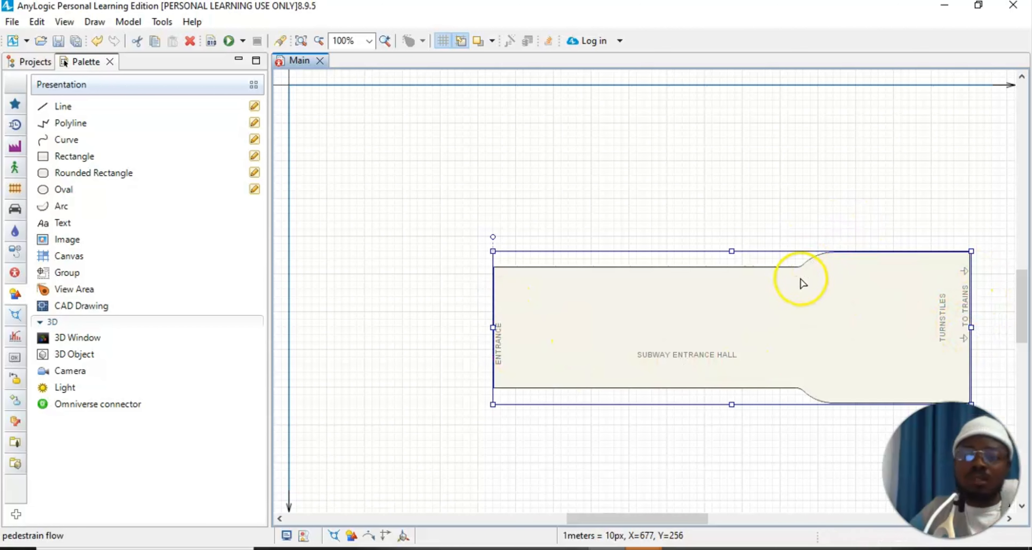
# Step: Lock the subway entrance hall image through its properties, and hide the Properties view again
pyautogui.moveTo(1023, 290); pyautogui.dragTo(1026, 317)
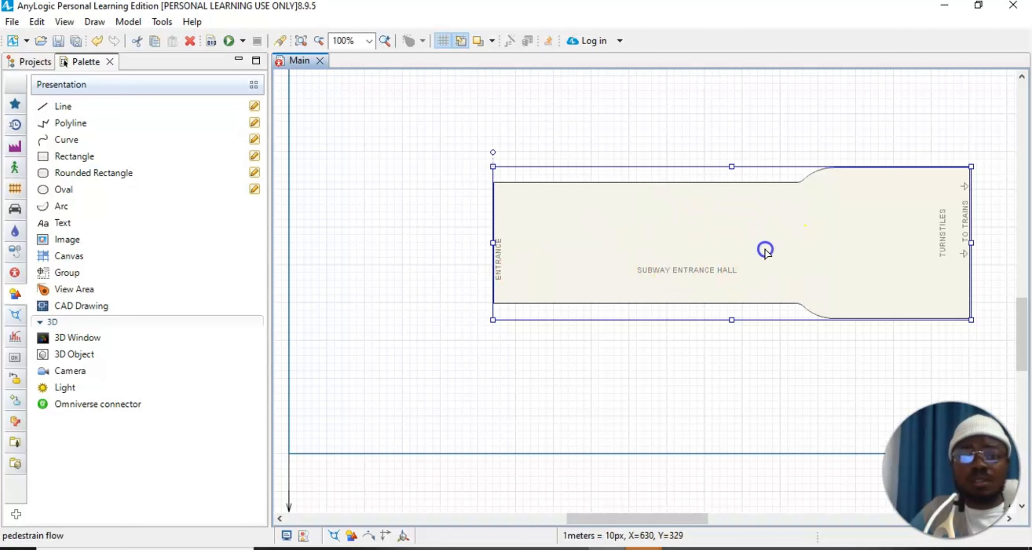
pyautogui.click(64, 22)
pyautogui.click(89, 72)
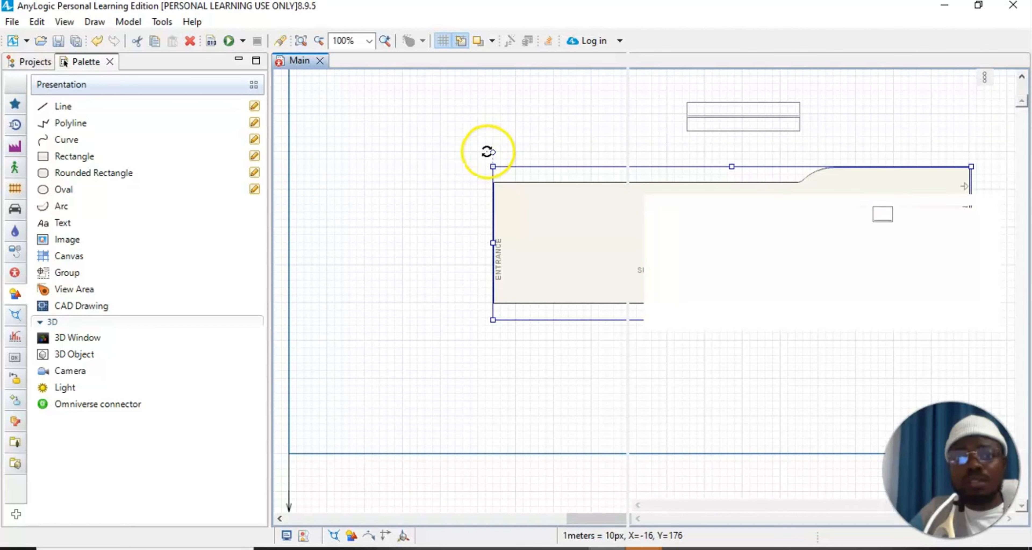
pyautogui.click(693, 131)
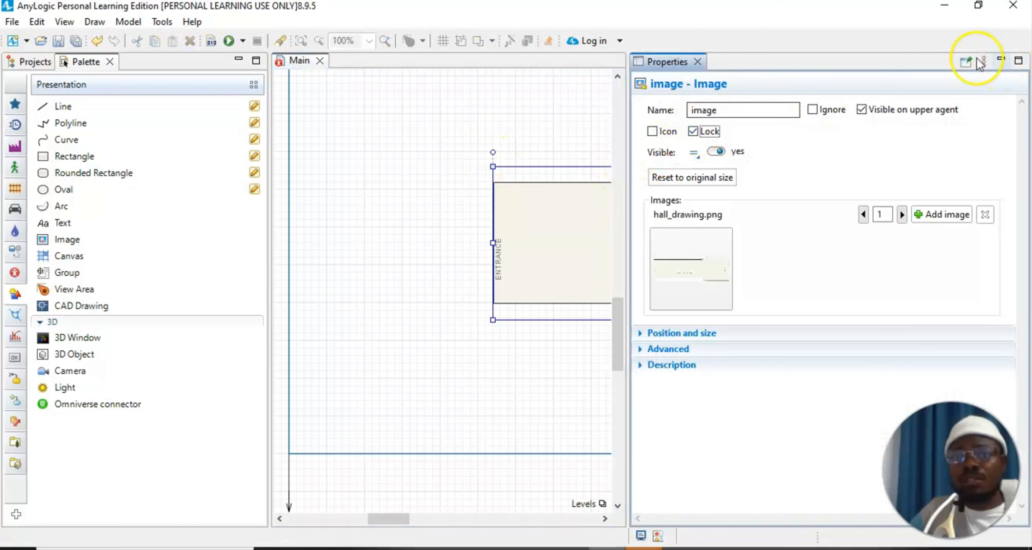
pyautogui.click(701, 61)
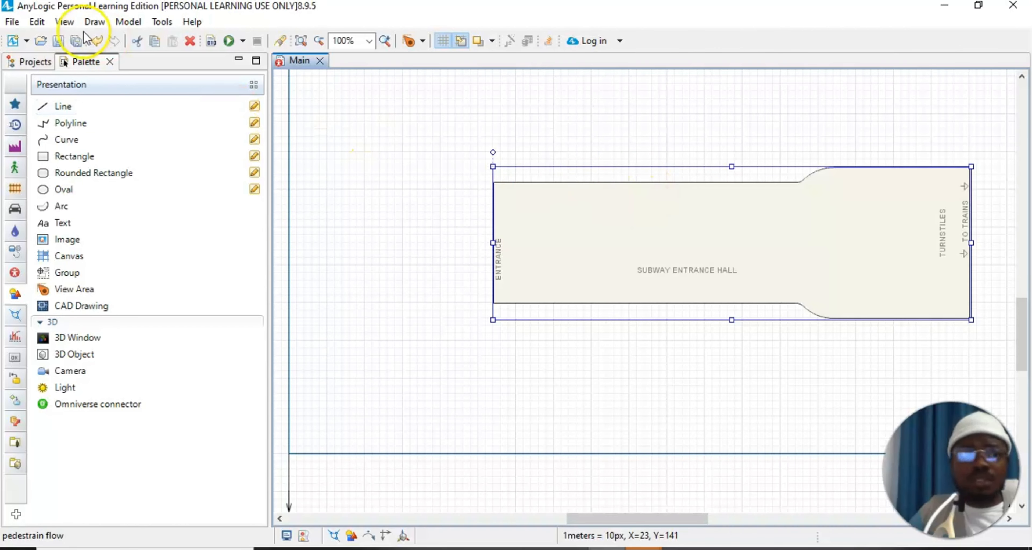
# Step: Check the locked hall image's properties once more, close them and deselect the image
pyautogui.click(65, 22)
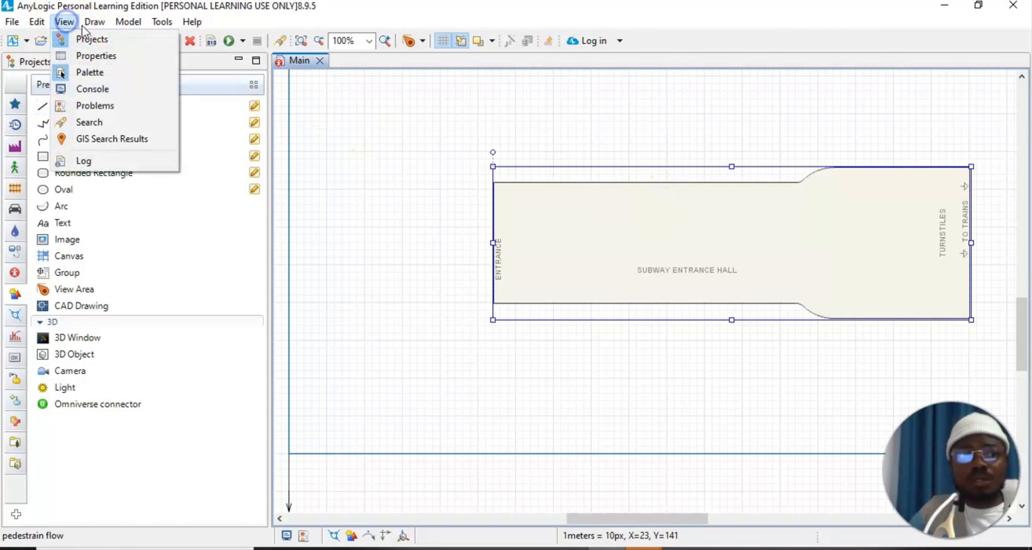
pyautogui.click(67, 54)
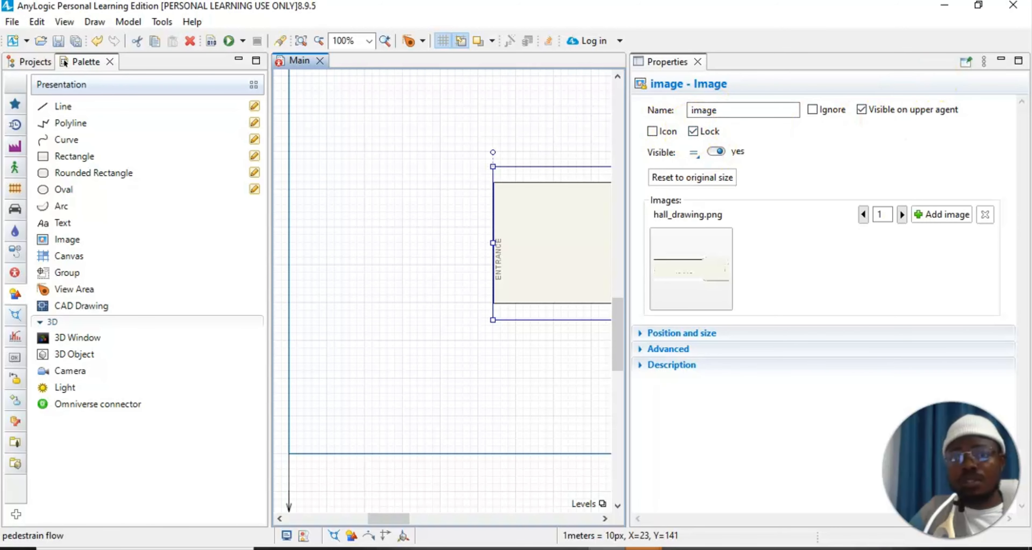
pyautogui.click(697, 61)
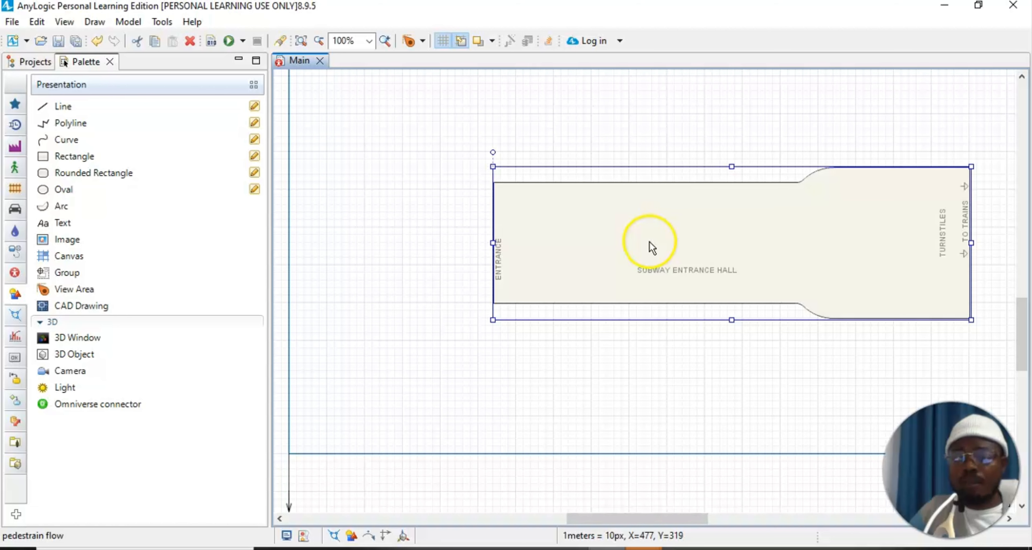
pyautogui.click(573, 356)
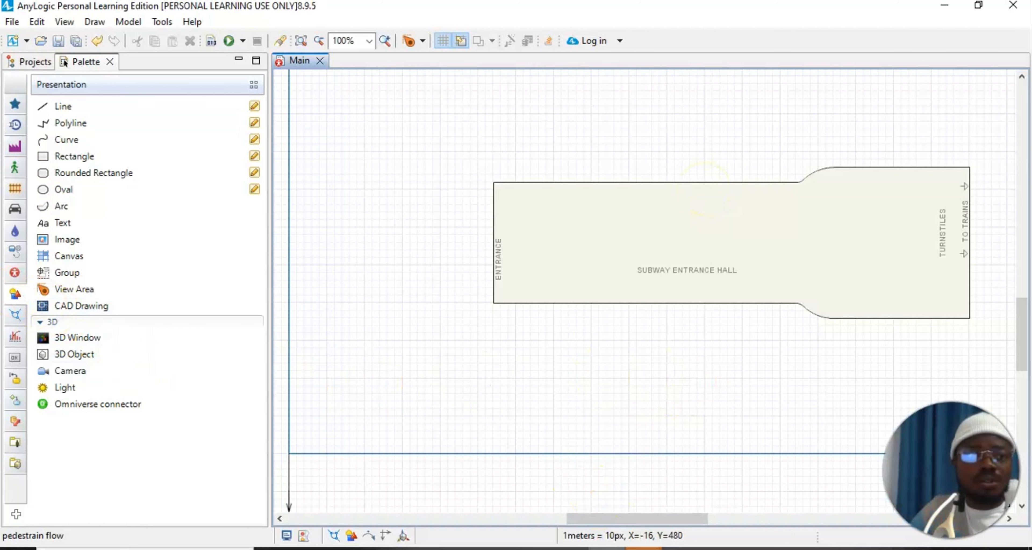
pyautogui.moveTo(22, 110)
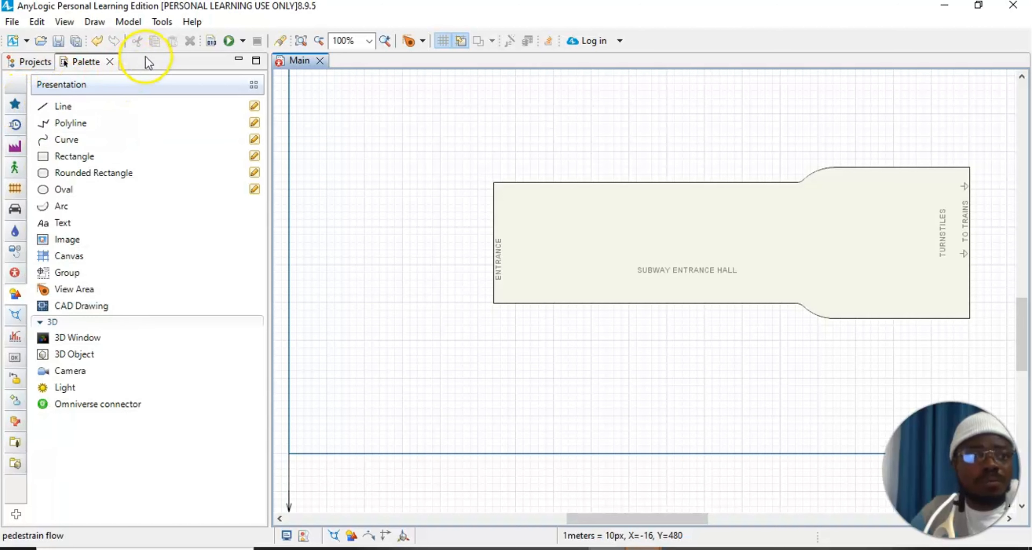
# Step: Look over the model tree, and bring up the Pedestrian Library with its space markup elements
pyautogui.click(37, 66)
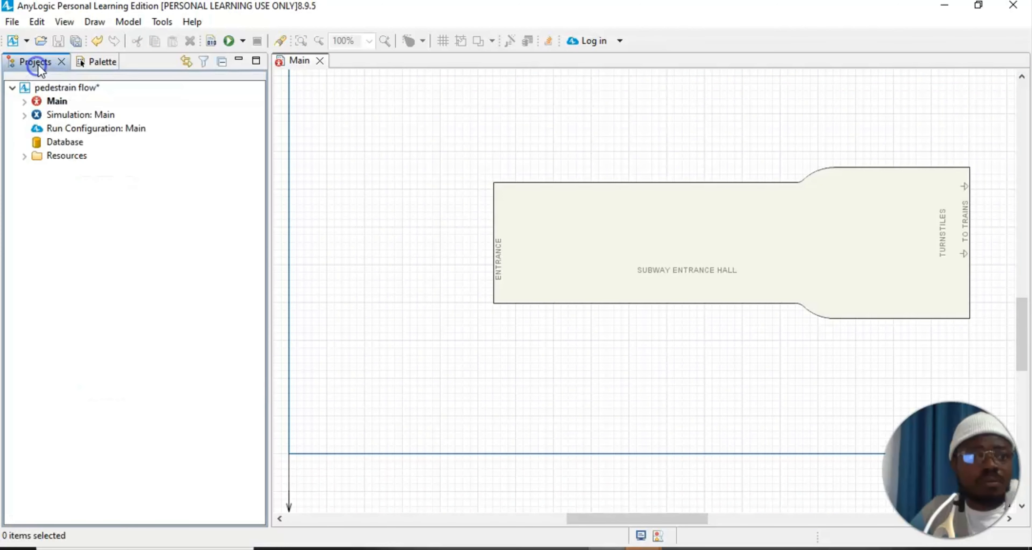
pyautogui.click(79, 64)
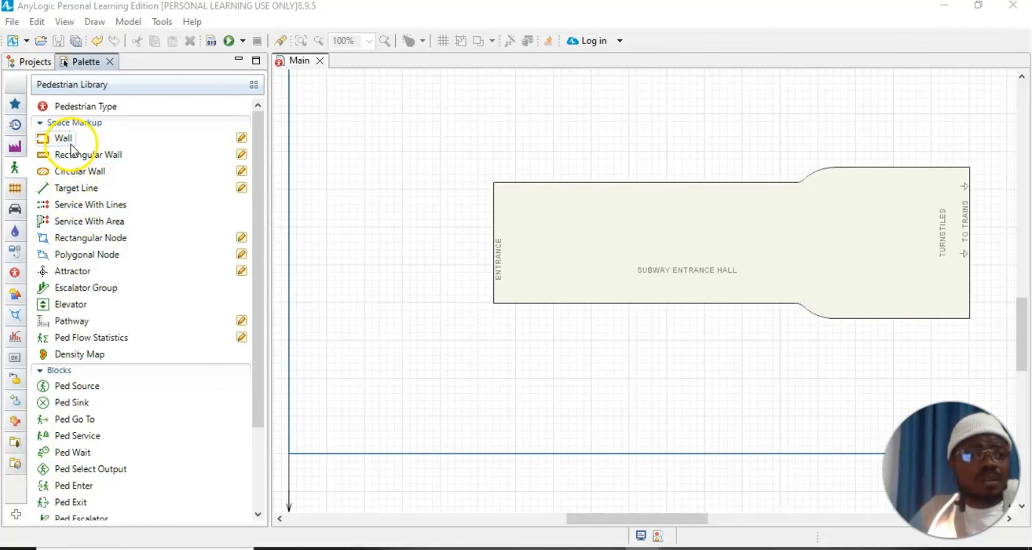
pyautogui.moveTo(15, 170)
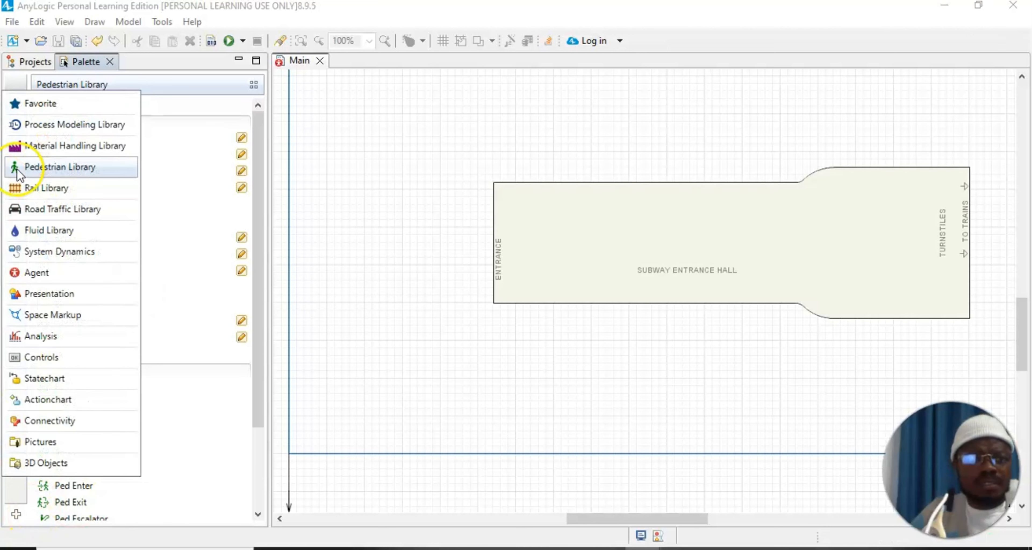
pyautogui.click(41, 166)
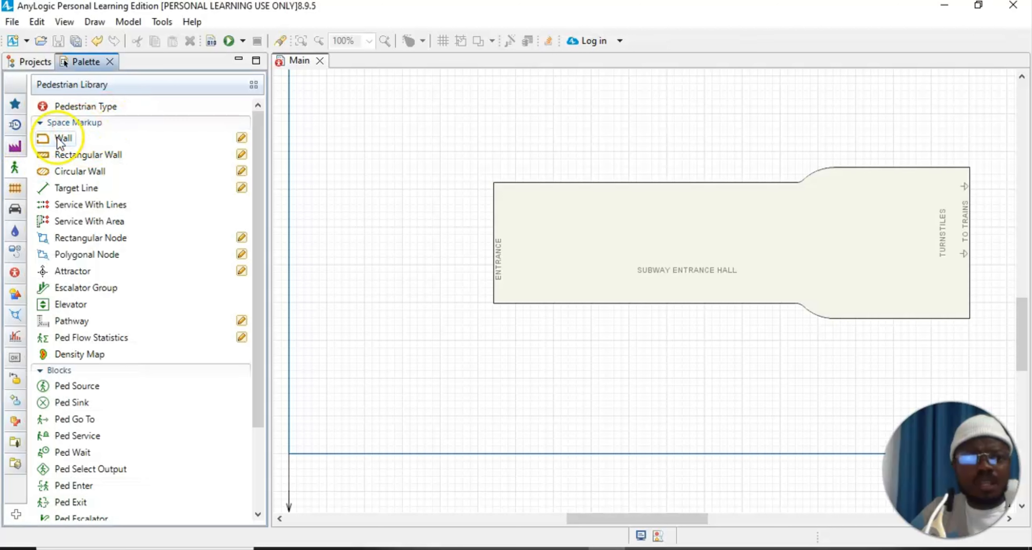
pyautogui.moveTo(59, 140)
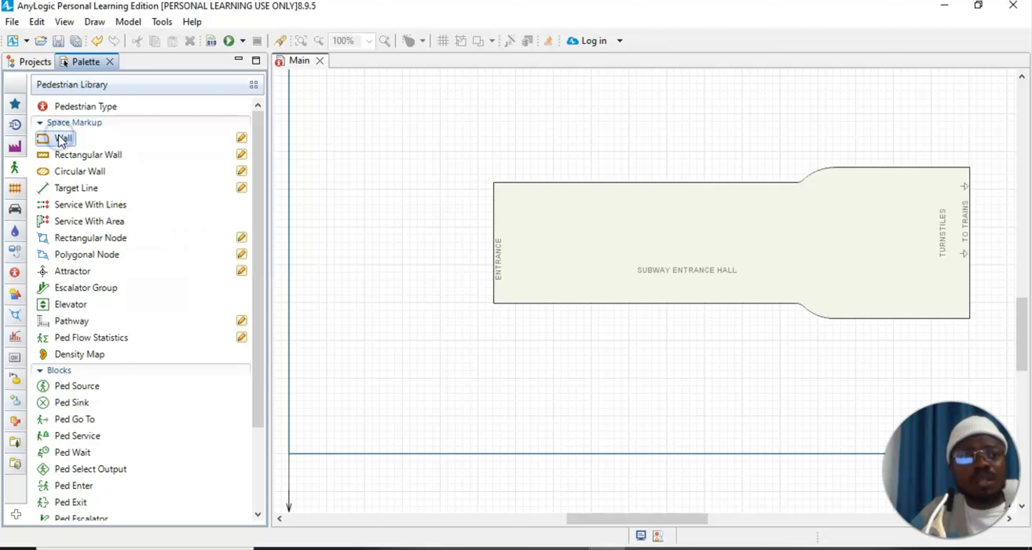
# Step: Try to trace the subway entrance hall outline with a closed Wall starting at the entrance's upper corner
pyautogui.click(46, 141)
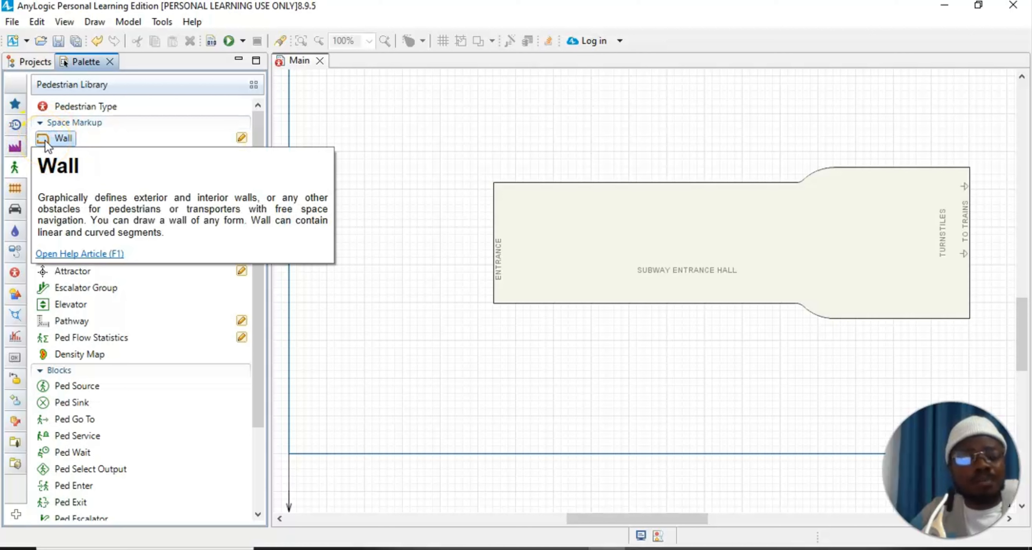
pyautogui.doubleClick(45, 141)
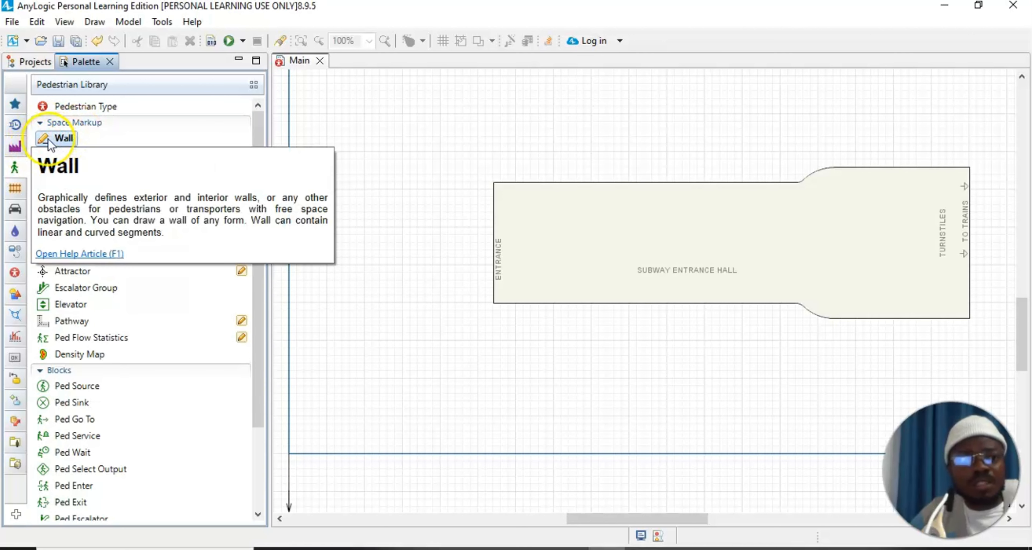
pyautogui.click(64, 133)
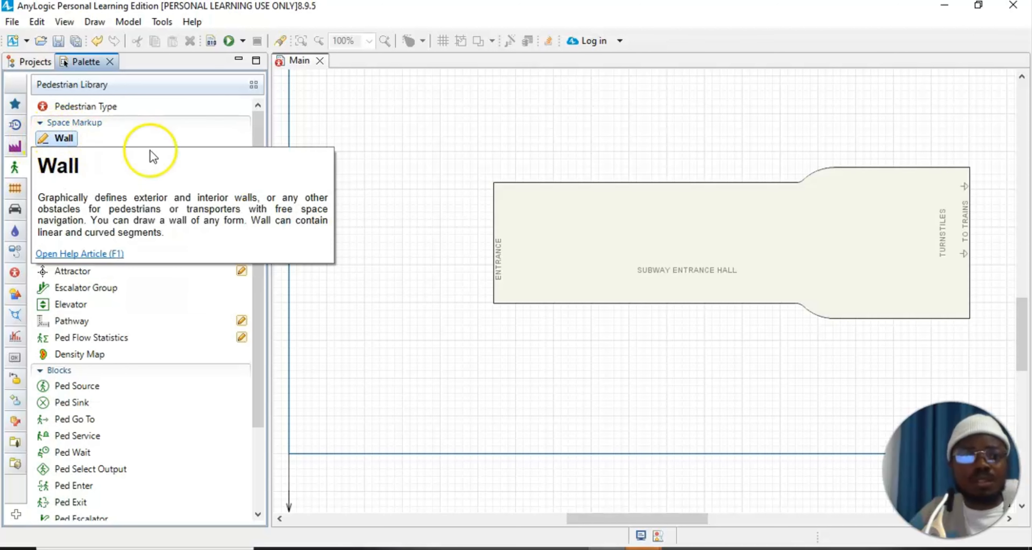
pyautogui.click(495, 182)
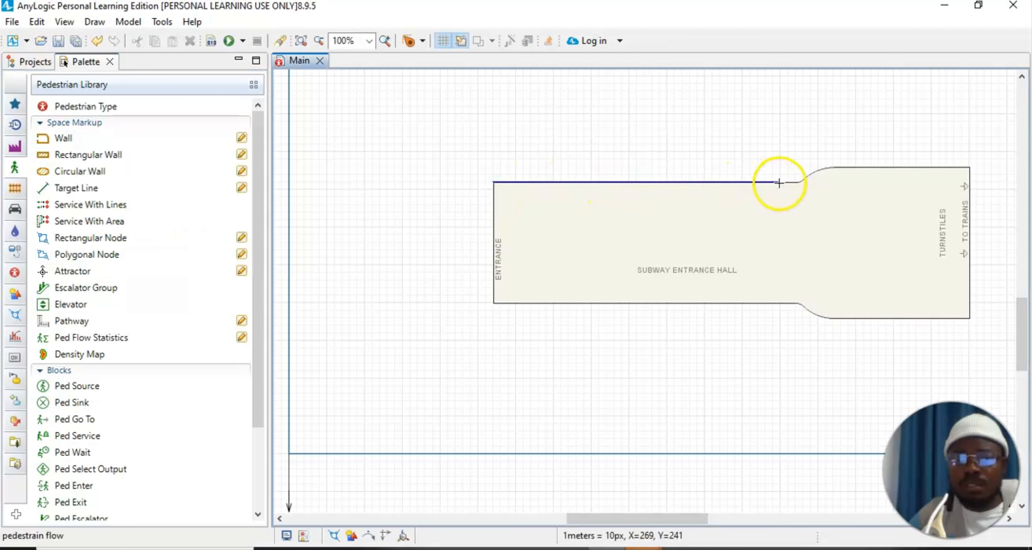
pyautogui.click(800, 183)
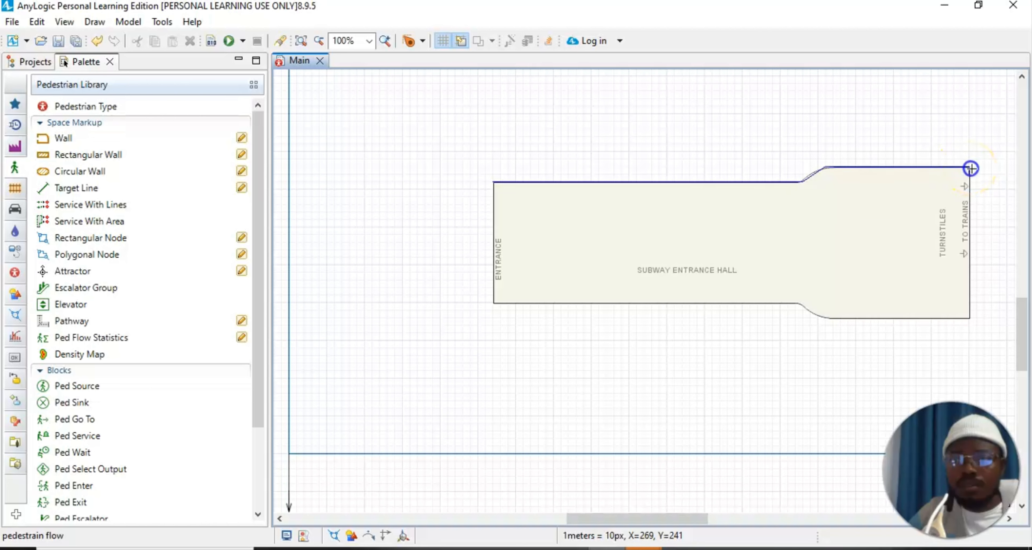
pyautogui.click(970, 319)
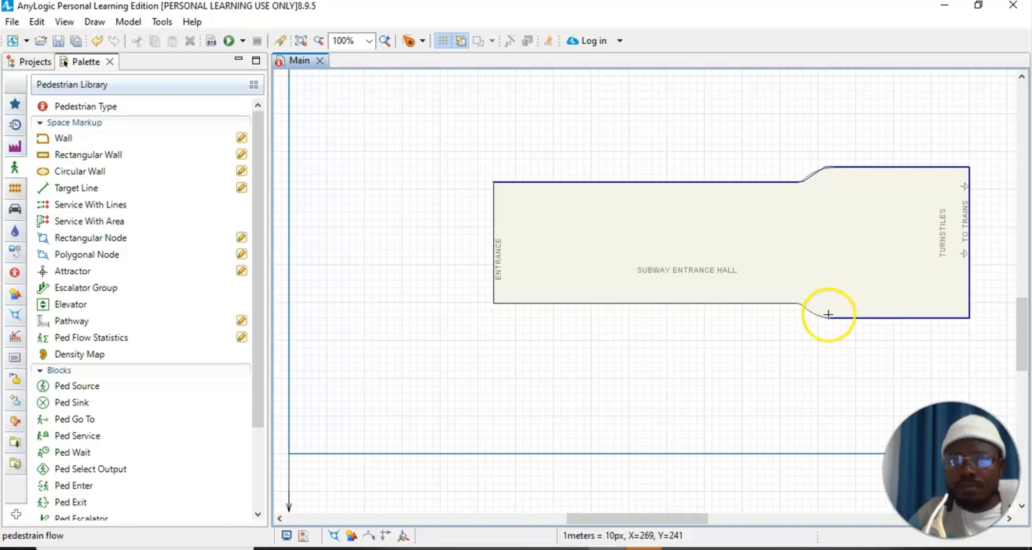
pyautogui.click(798, 304)
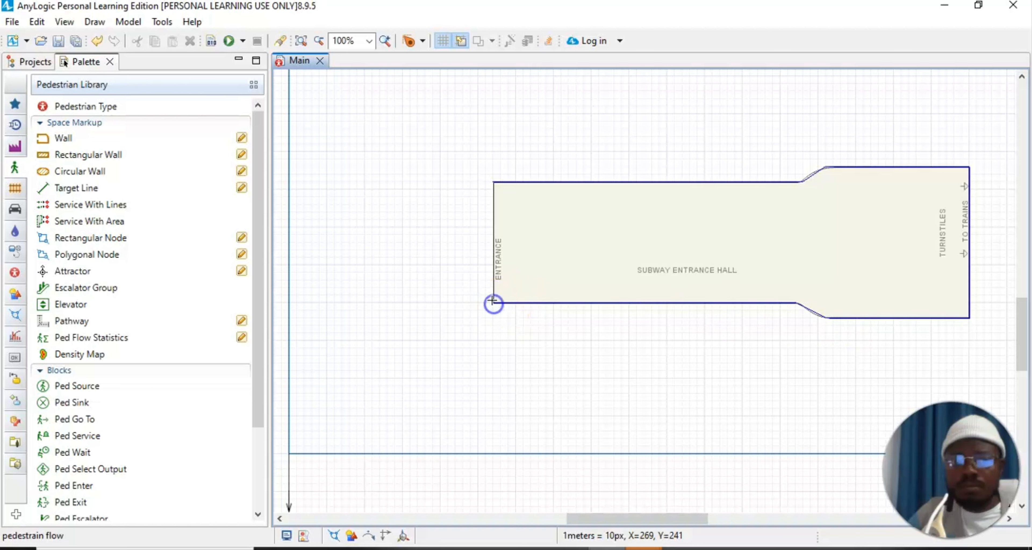
pyautogui.click(487, 184)
pyautogui.doubleClick(490, 182)
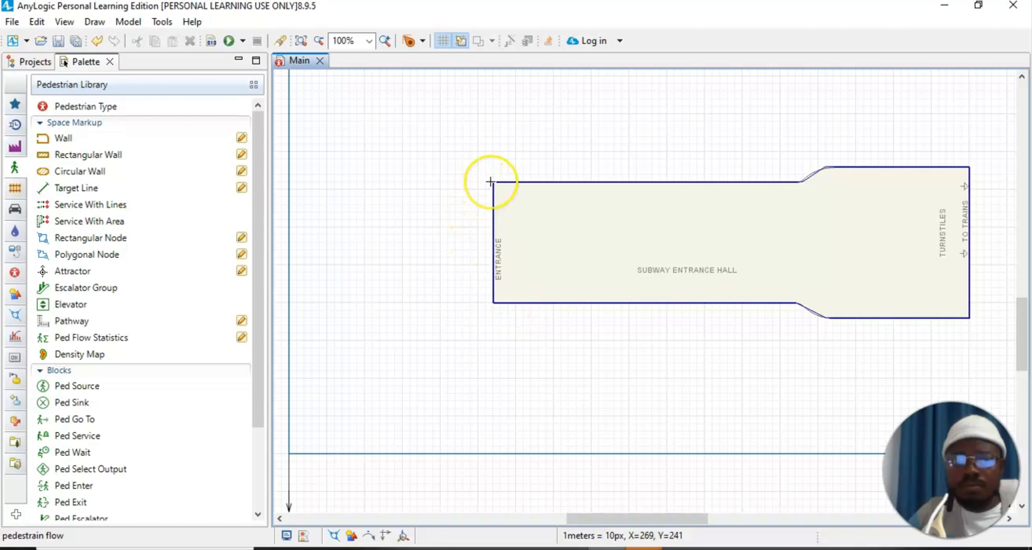
pyautogui.click(490, 182)
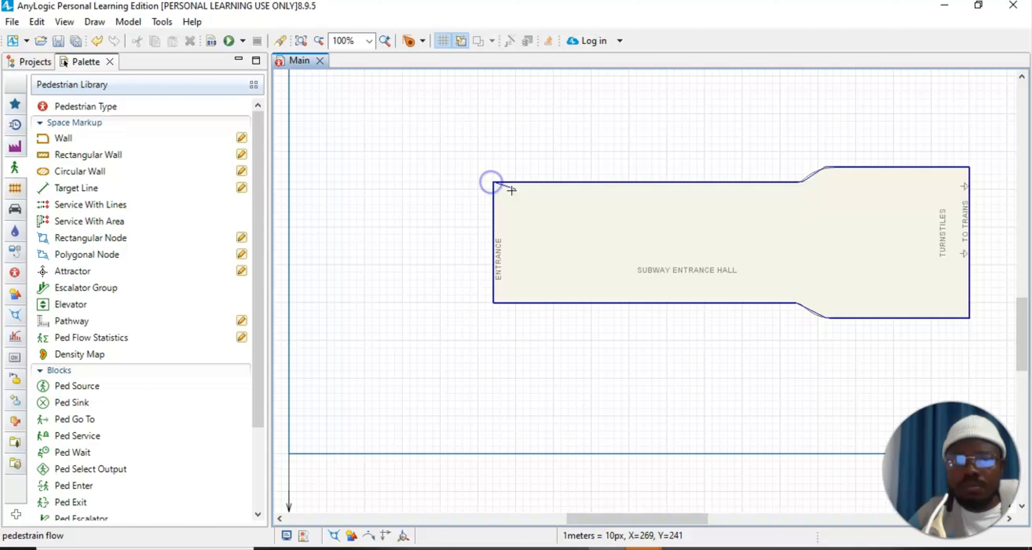
pyautogui.doubleClick(493, 182)
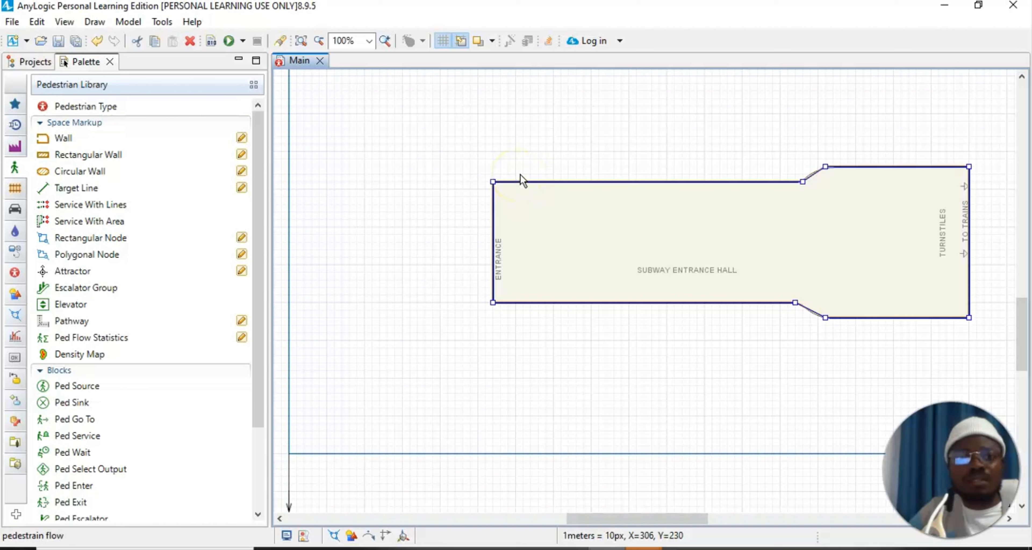
pyautogui.click(451, 197)
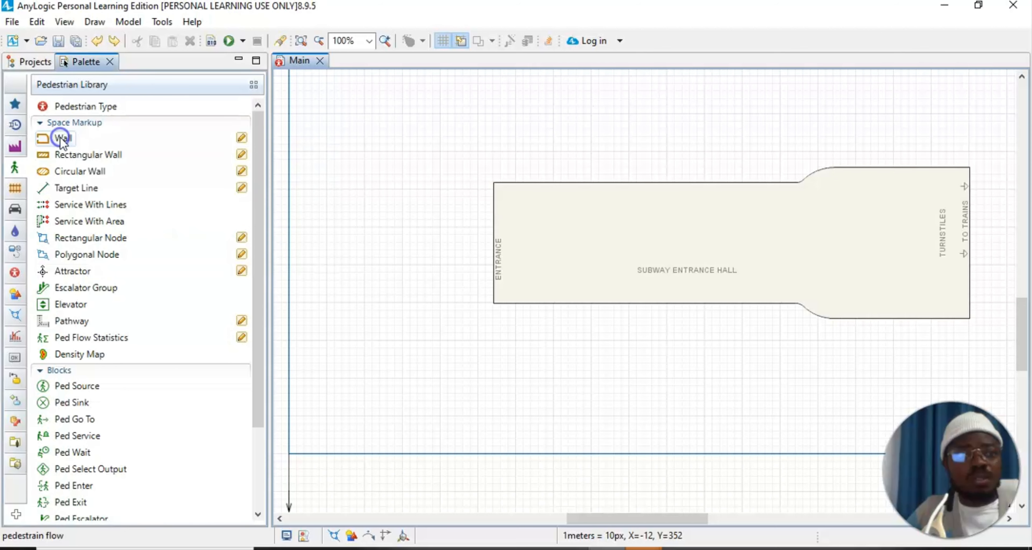
# Step: Draw a closed Wall around the entire hall outline, starting and ending at the entrance's upper corner and following both slanted transitions
pyautogui.doubleClick(46, 140)
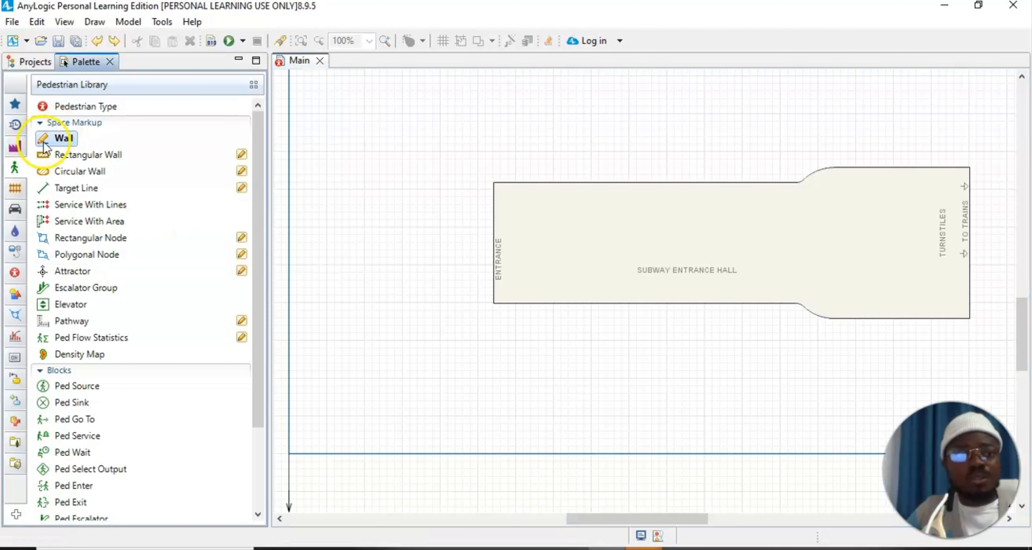
pyautogui.click(480, 180)
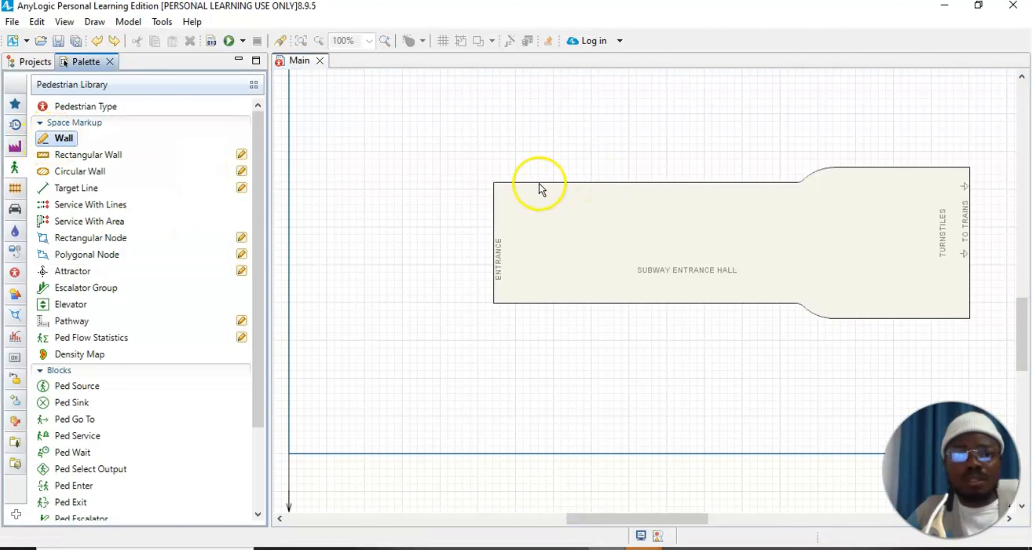
pyautogui.click(492, 183)
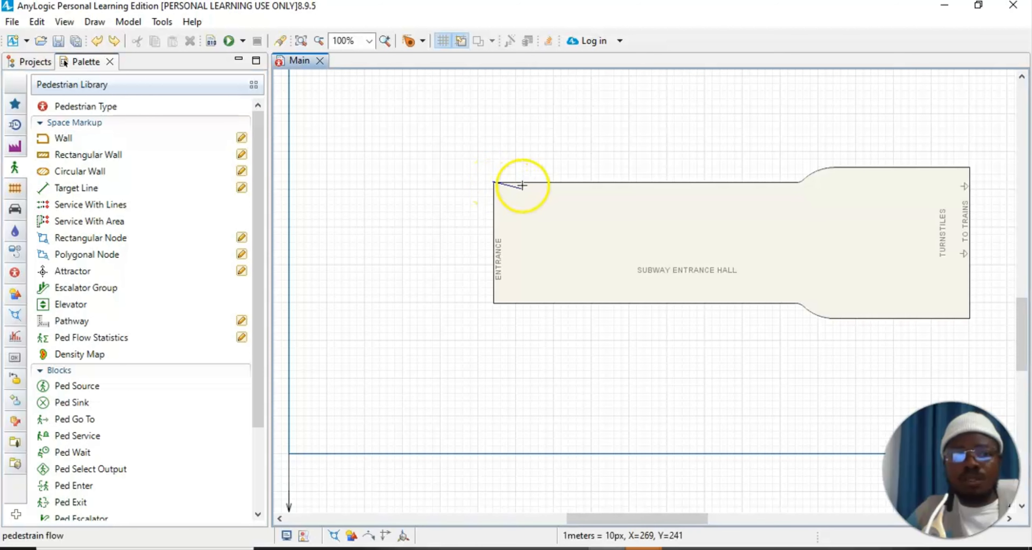
pyautogui.click(794, 183)
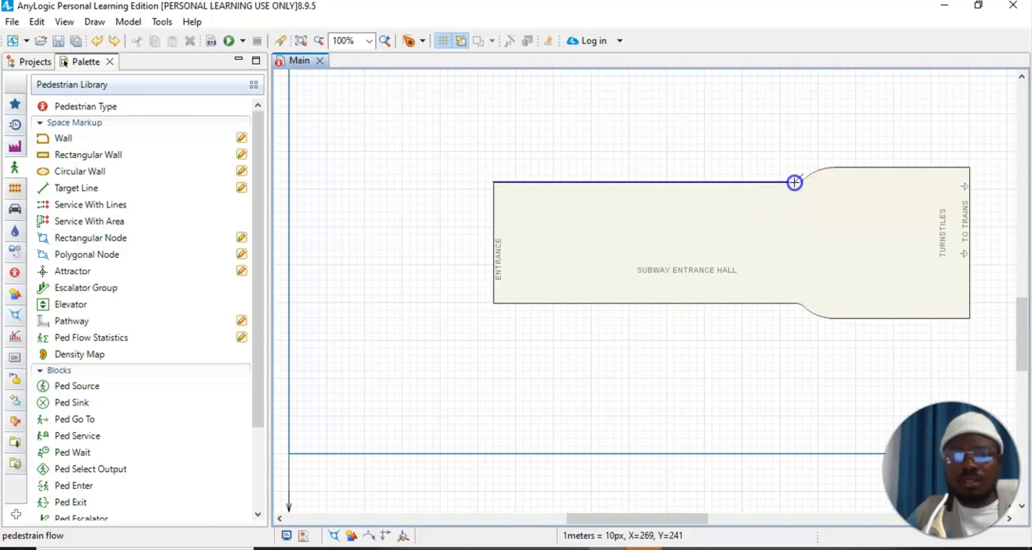
pyautogui.click(825, 169)
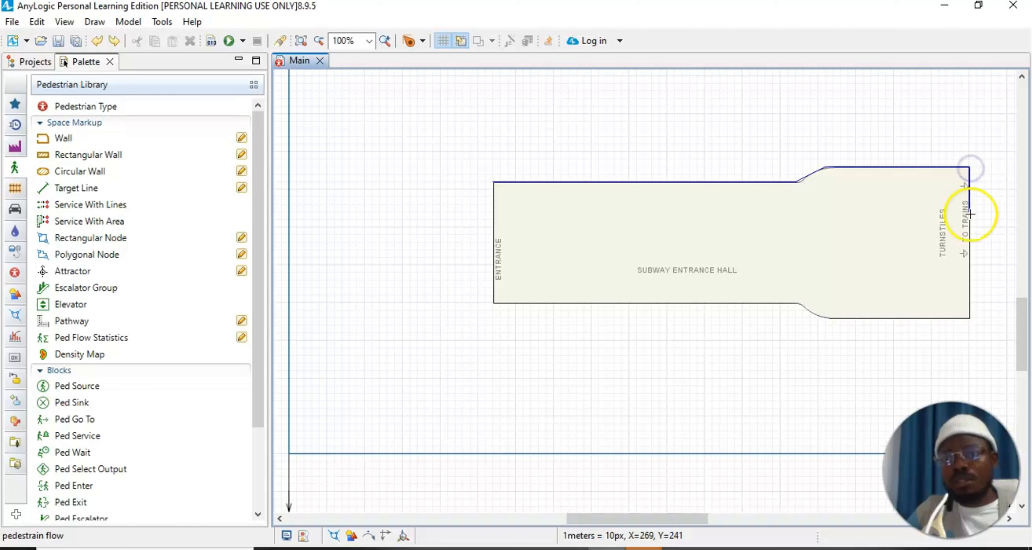
pyautogui.click(970, 318)
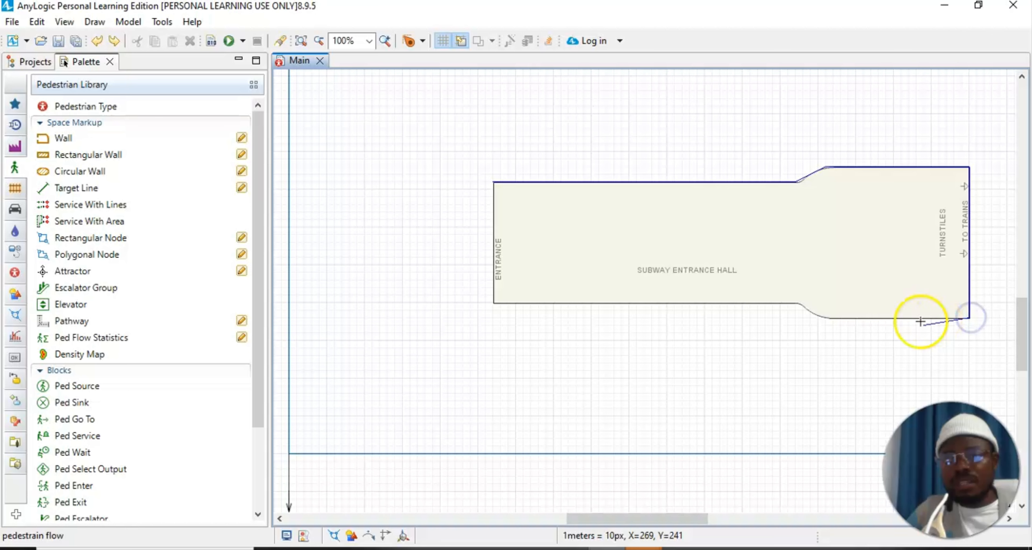
pyautogui.click(834, 319)
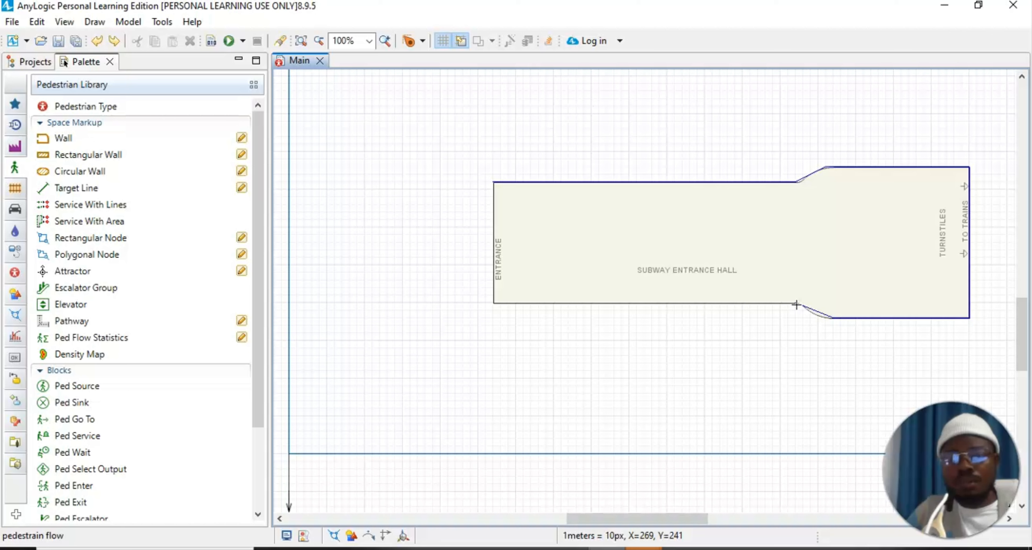
pyautogui.rightClick(796, 305)
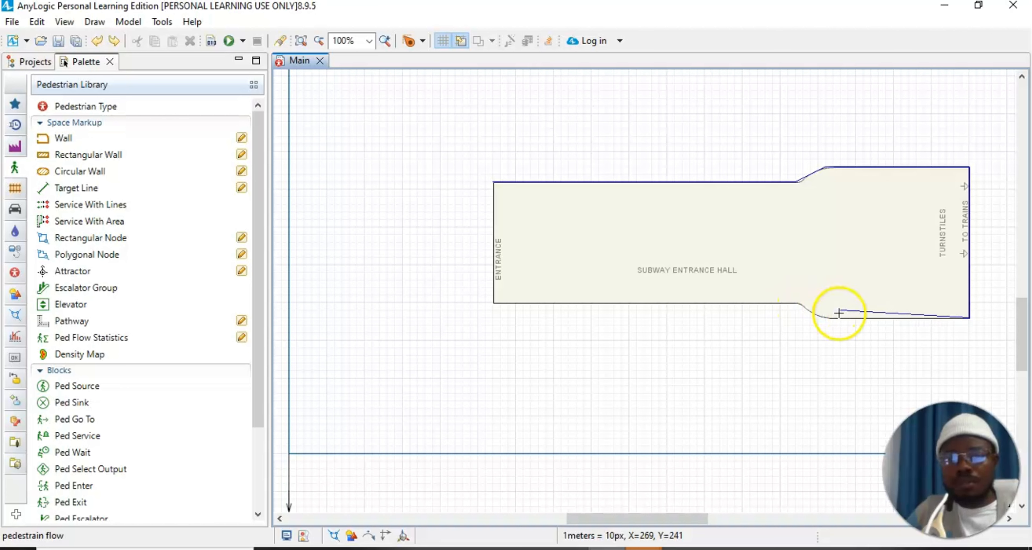
pyautogui.click(832, 318)
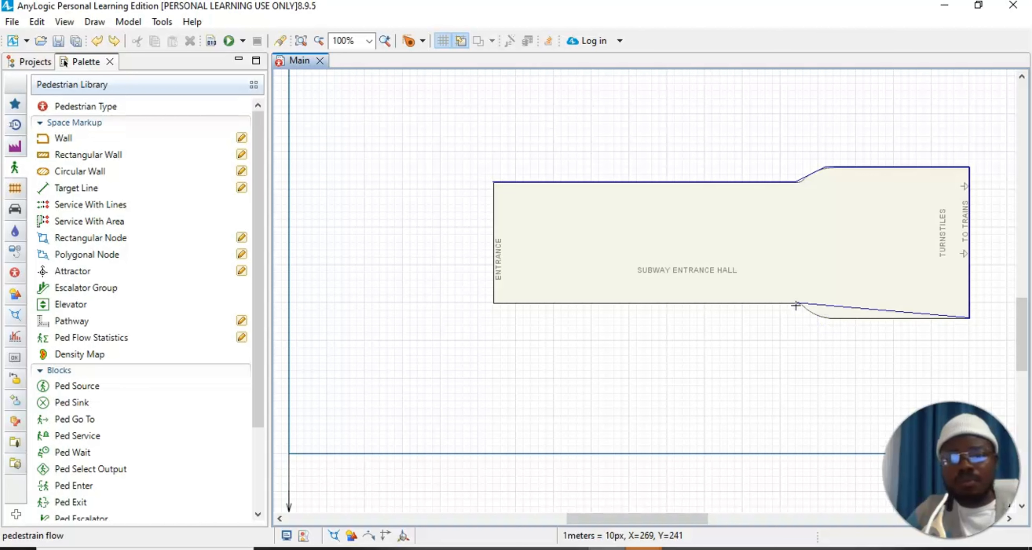
pyautogui.click(823, 317)
pyautogui.click(825, 318)
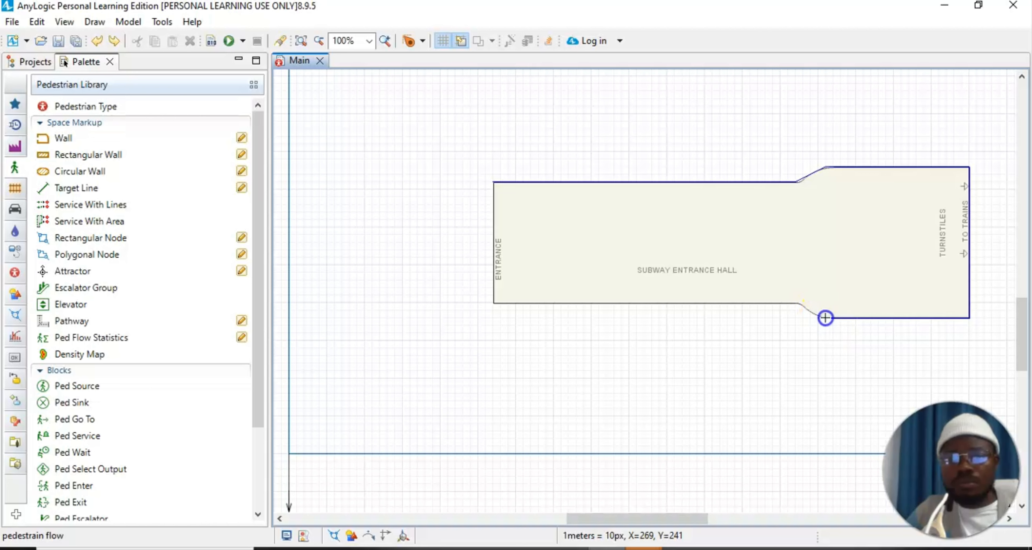
pyautogui.click(795, 305)
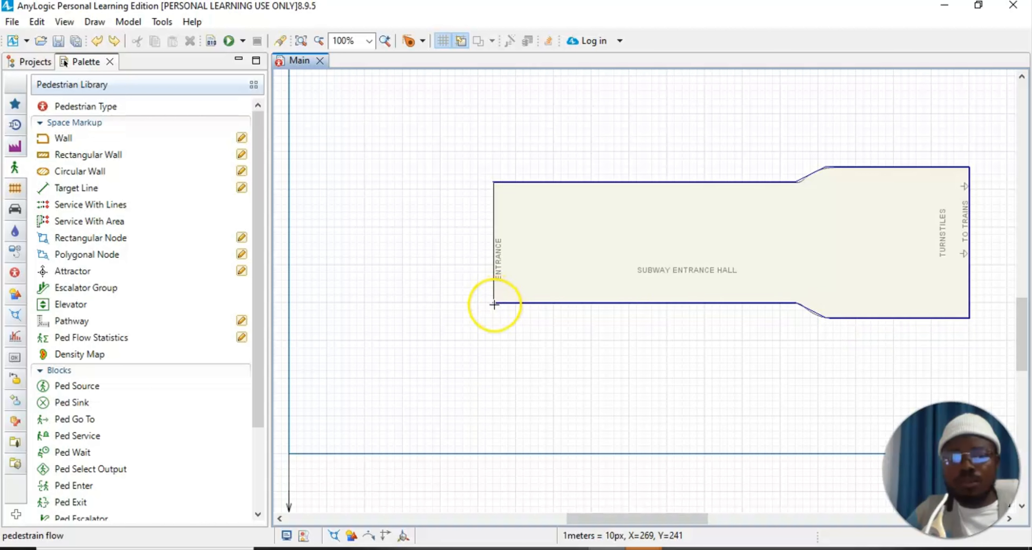
pyautogui.click(494, 183)
pyautogui.click(494, 183)
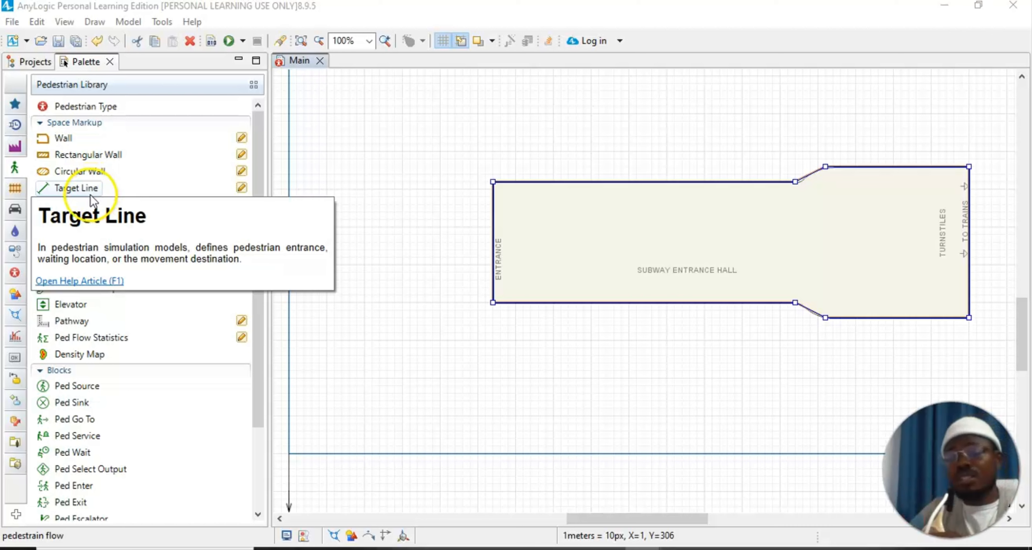
# Step: Draw a vertical Target Line just inside the hall's entrance wall and shift it slightly downward
pyautogui.click(77, 189)
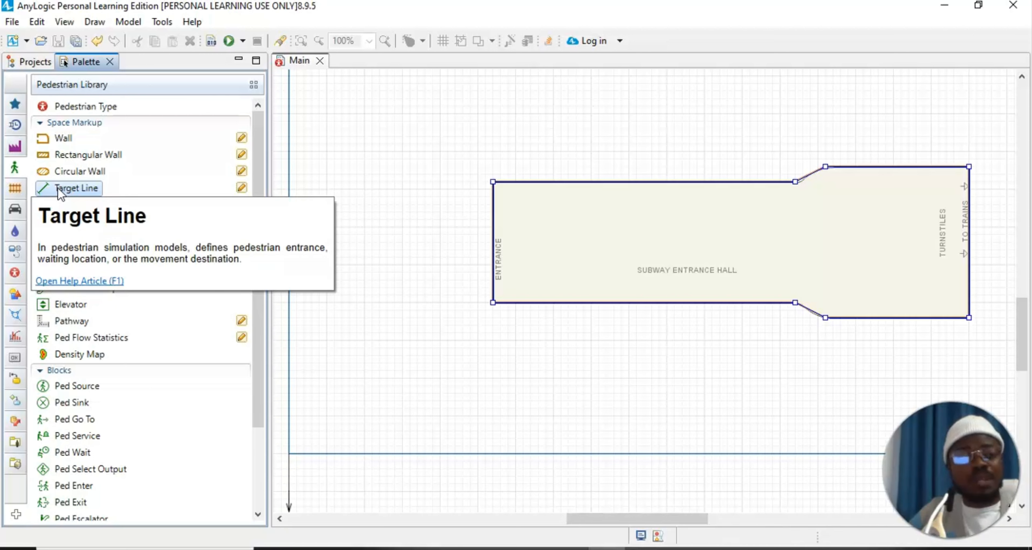
pyautogui.doubleClick(60, 191)
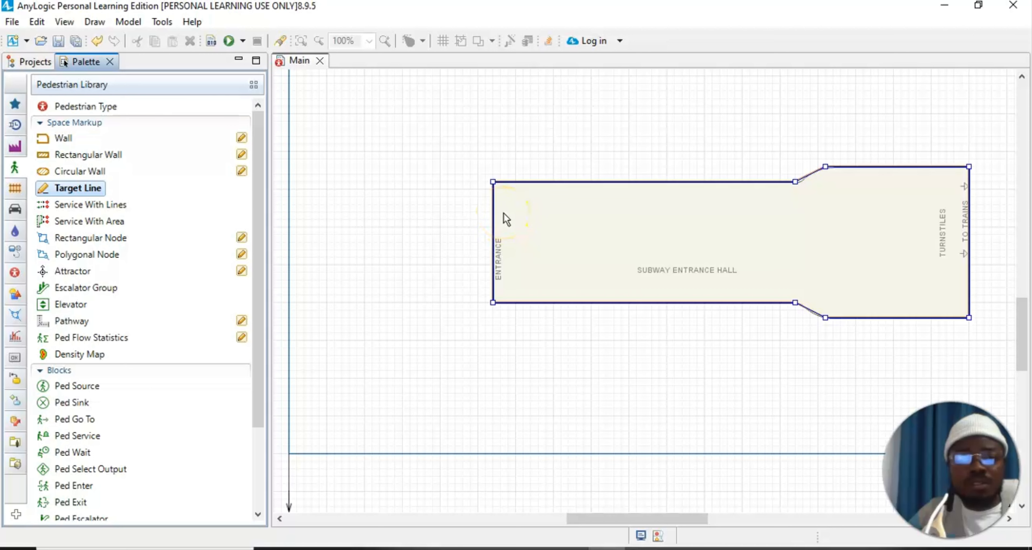
pyautogui.moveTo(501, 213); pyautogui.dragTo(502, 288)
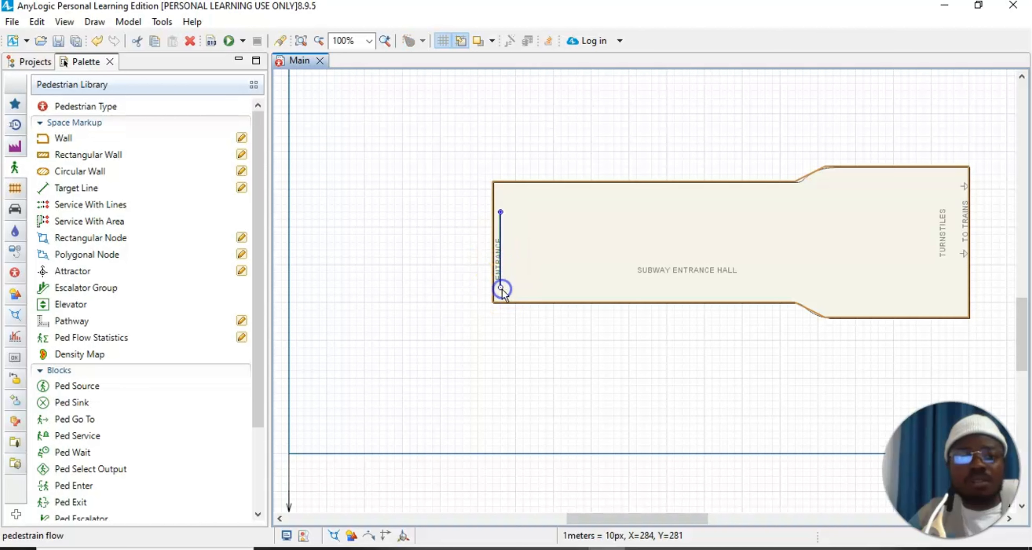
pyautogui.click(535, 331)
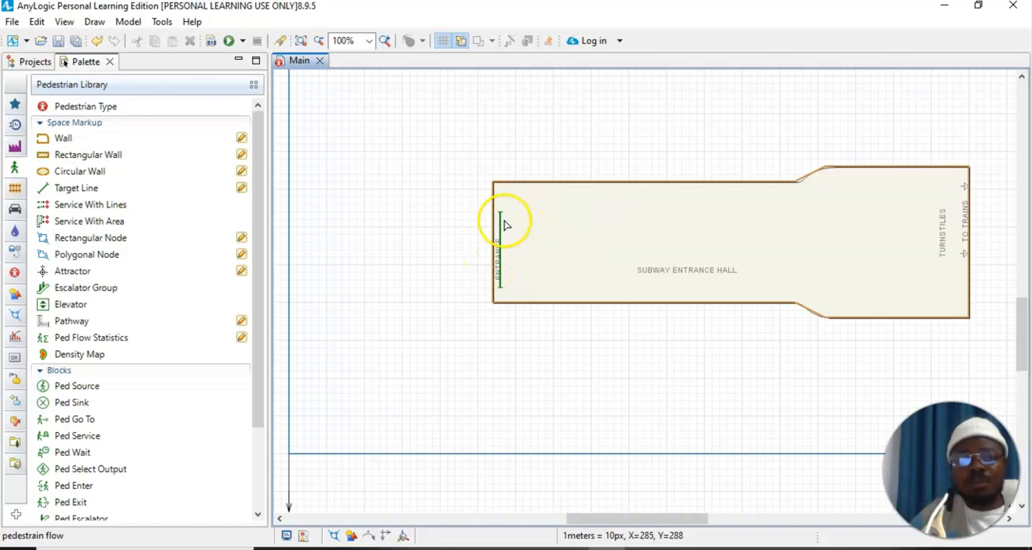
pyautogui.click(499, 241)
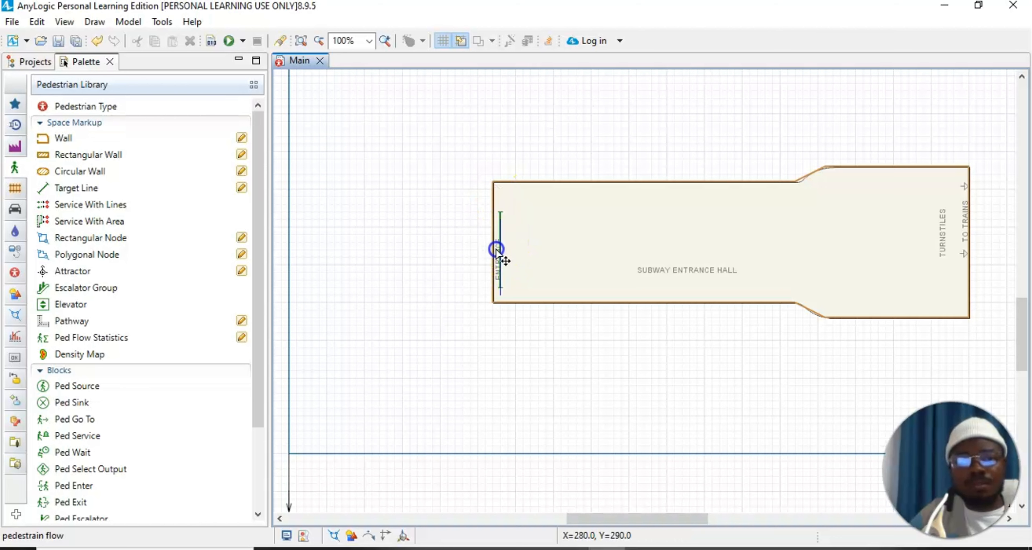
pyautogui.moveTo(497, 249); pyautogui.dragTo(500, 243)
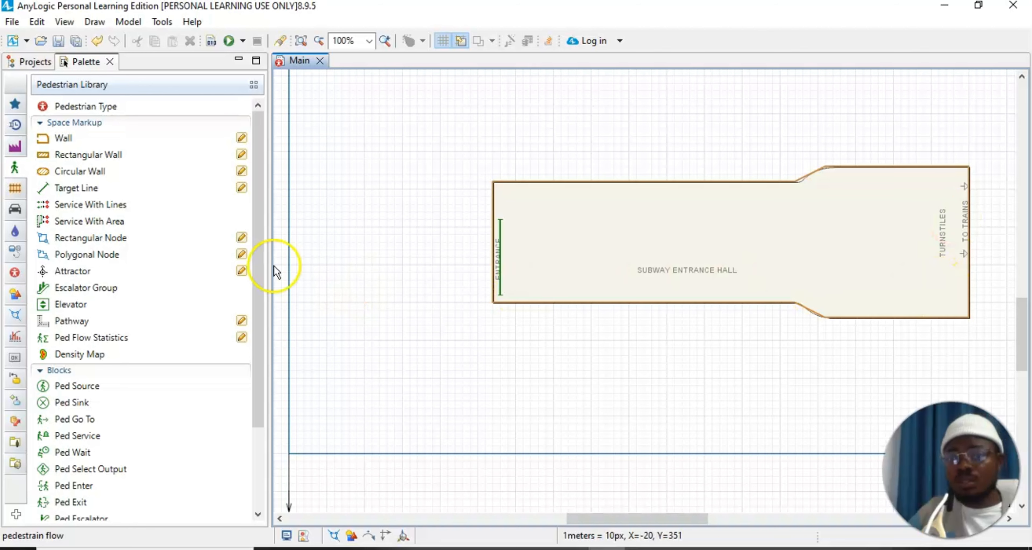
# Step: Draw a vertical Target Line just inside the hall's end wall beside the turnstiles and the To Trains label
pyautogui.doubleClick(57, 188)
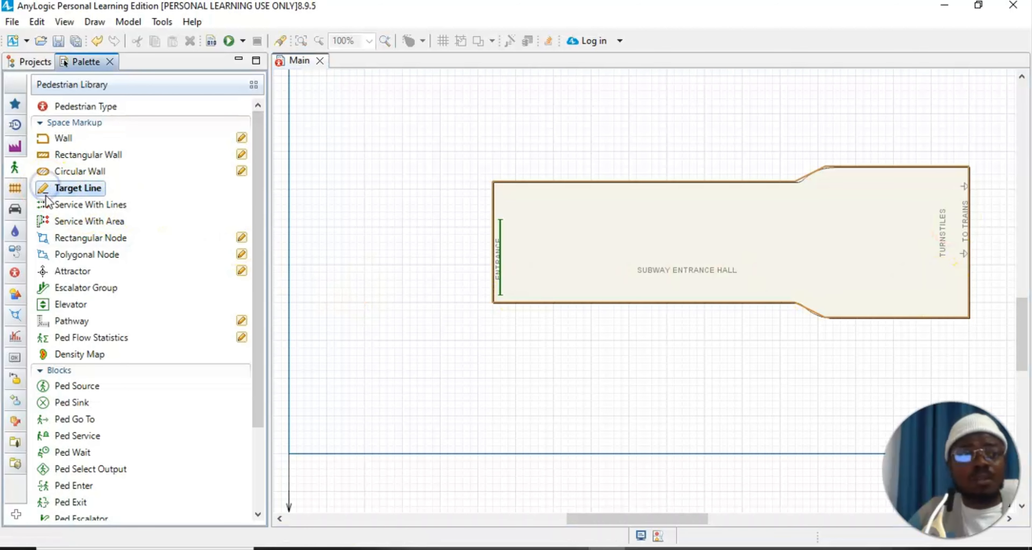
pyautogui.click(962, 184)
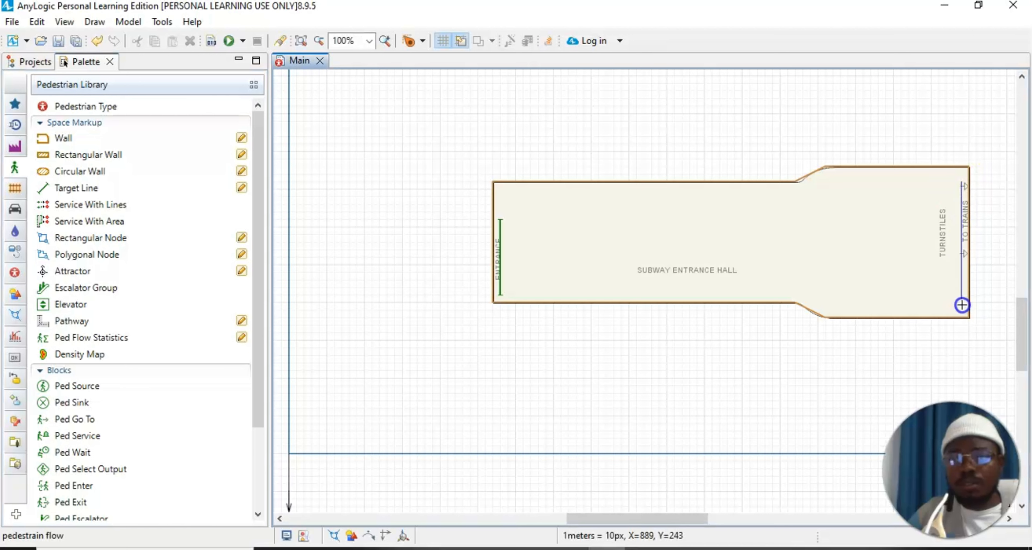
pyautogui.click(962, 304)
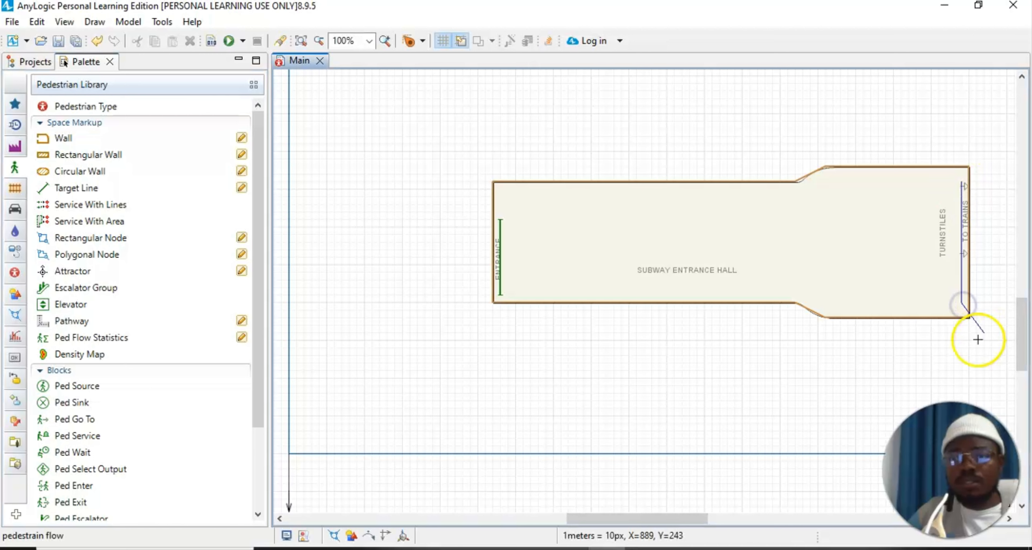
pyautogui.doubleClick(960, 301)
pyautogui.click(871, 343)
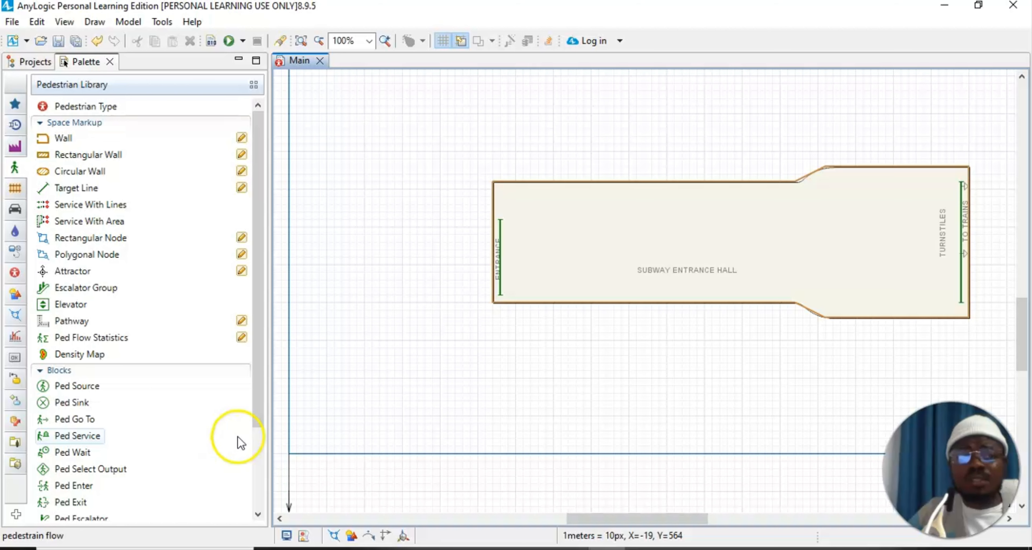
pyautogui.moveTo(241, 443)
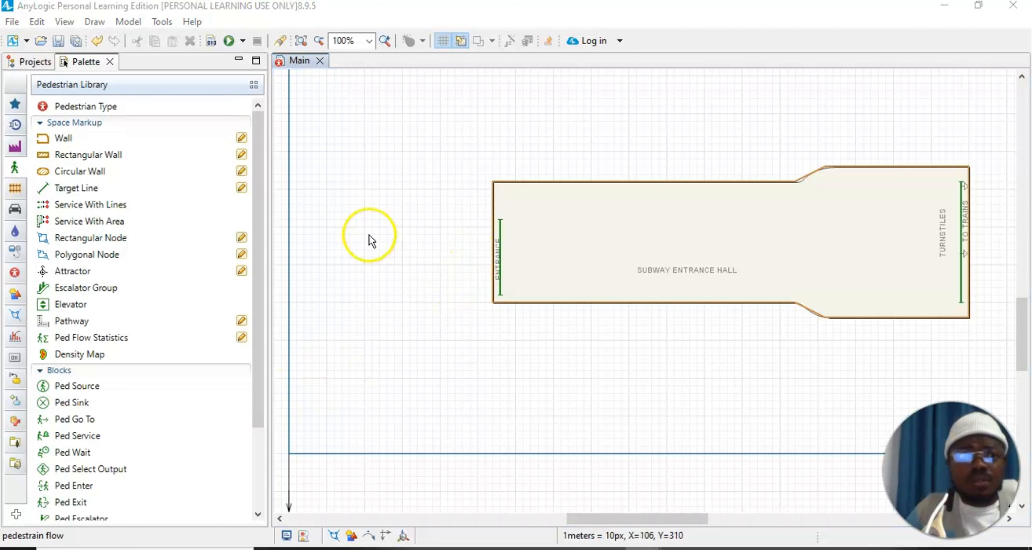
# Step: Rename the target line at the hall's entrance as entryLine and close its properties
pyautogui.click(501, 253)
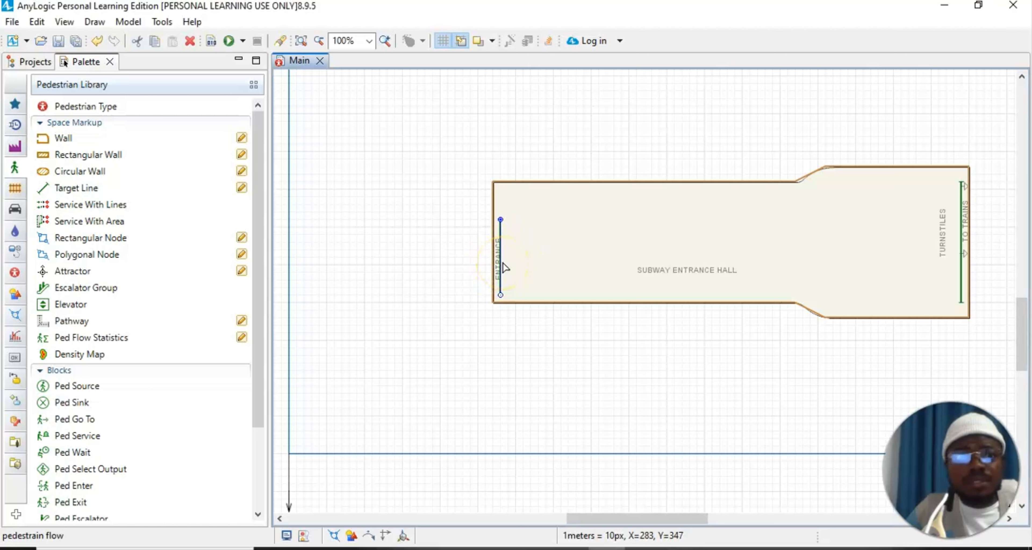
pyautogui.click(65, 23)
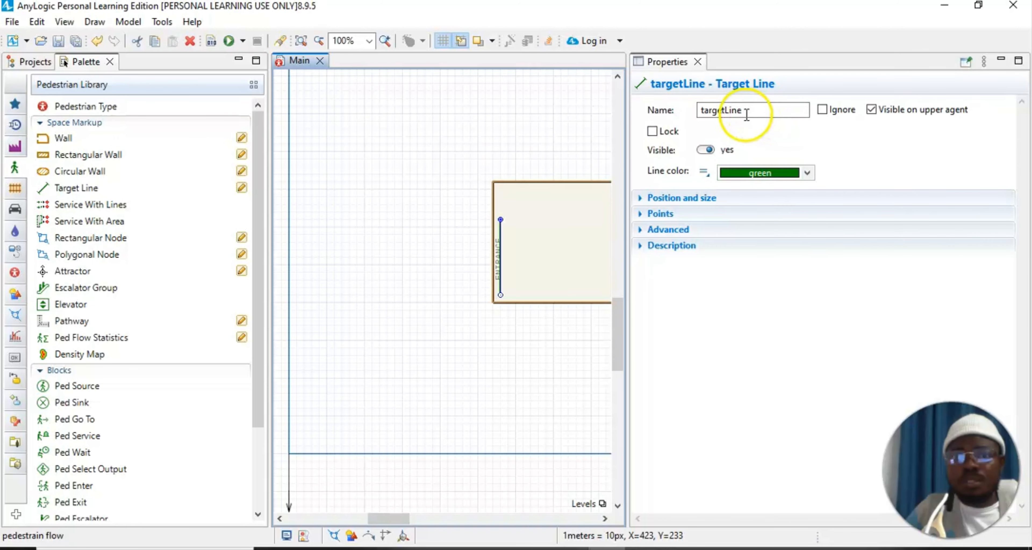
pyautogui.click(726, 110)
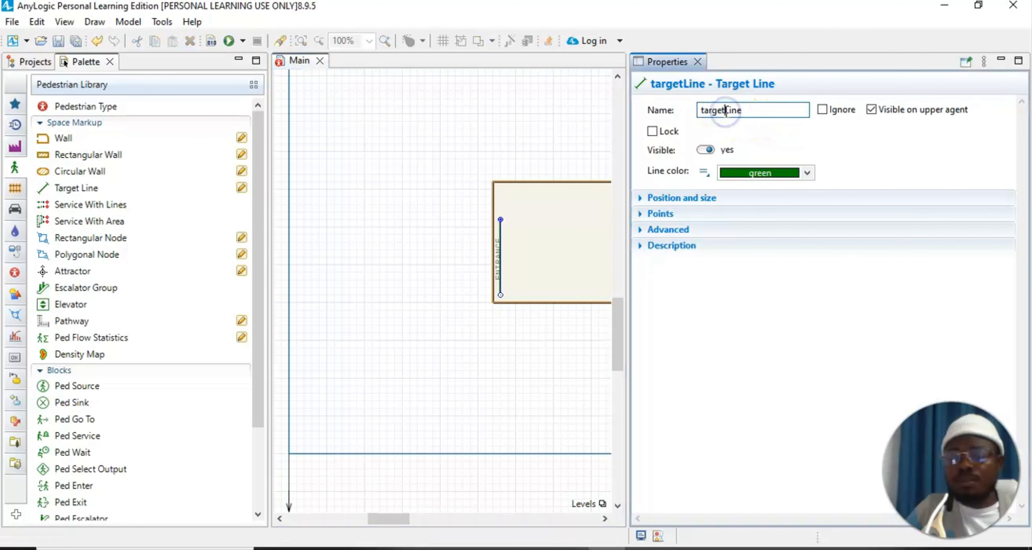
pyautogui.press('BackSpace')
pyautogui.press('BackSpace')
pyautogui.press('BackSpace')
pyautogui.press('BackSpace')
pyautogui.press('BackSpace')
pyautogui.press('BackSpace')
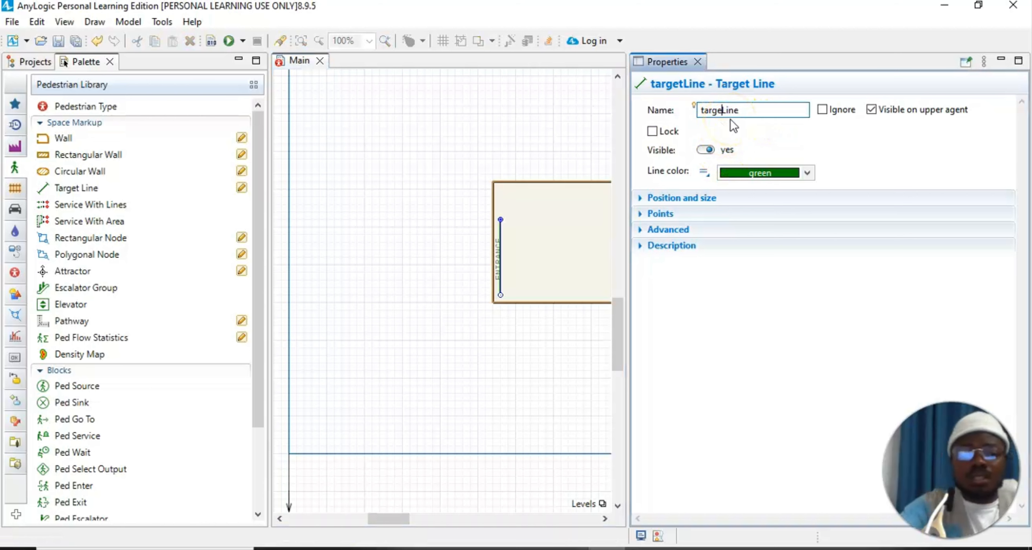
pyautogui.write('entry')
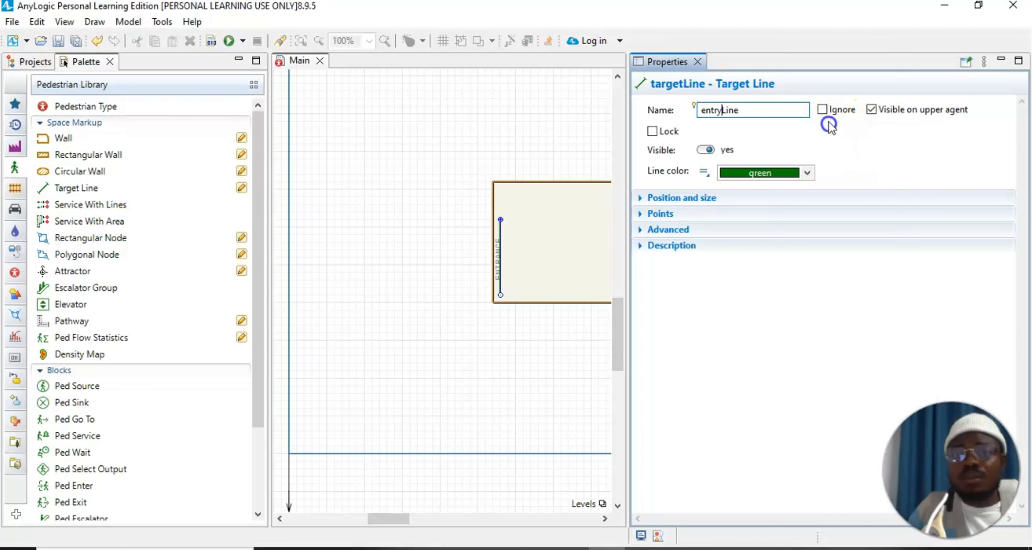
pyautogui.click(605, 156)
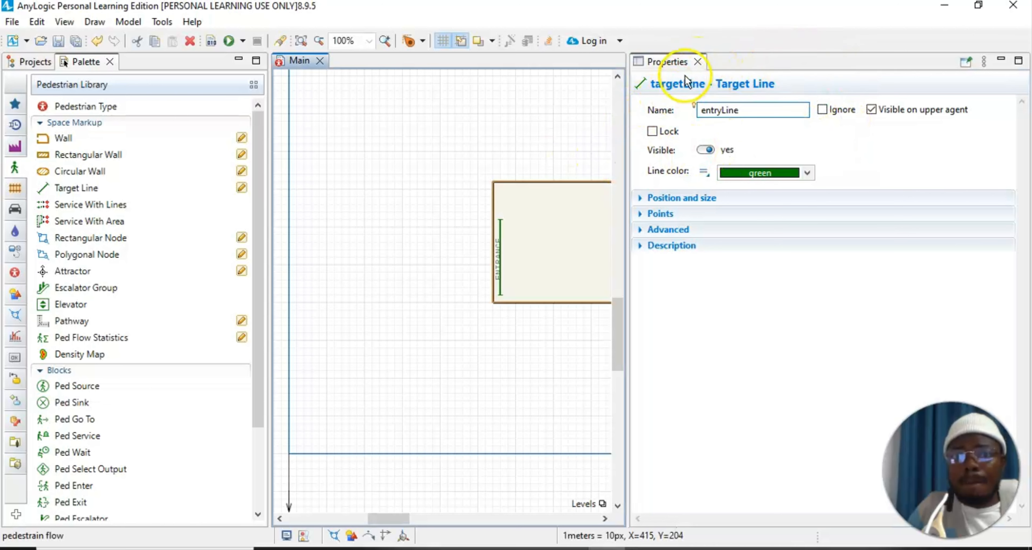
pyautogui.click(697, 61)
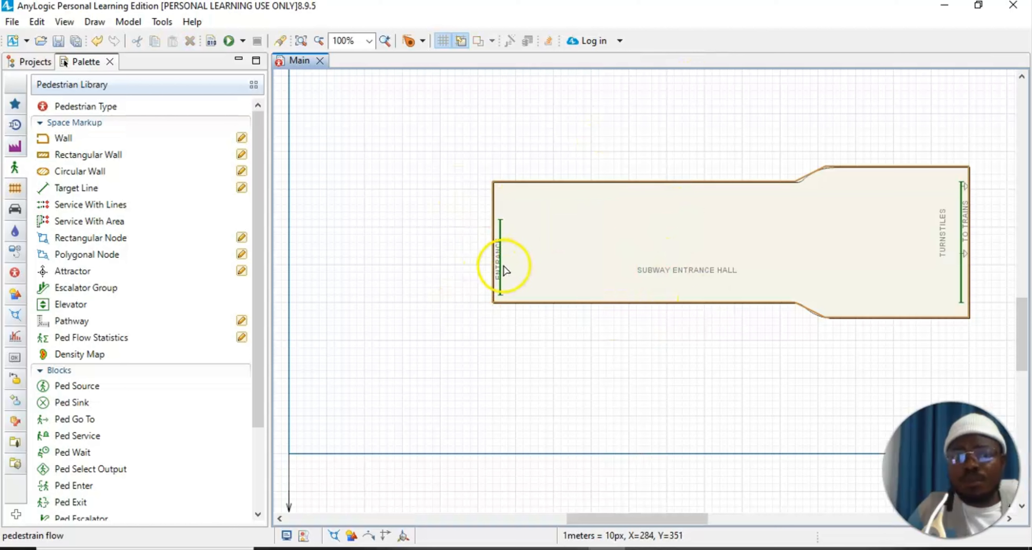
# Step: Reopen the entrance target line's properties to check its name, and close them again
pyautogui.click(502, 272)
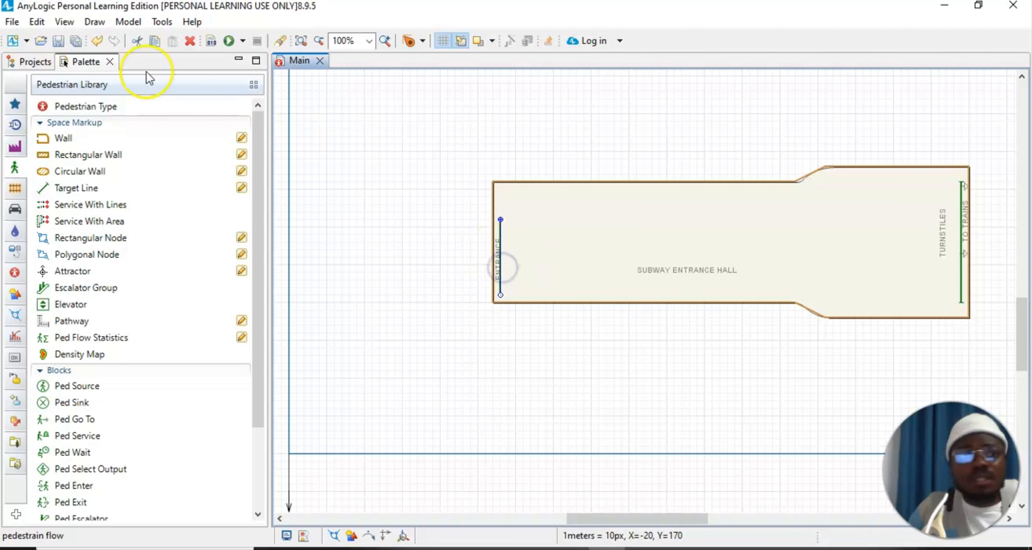
pyautogui.click(73, 25)
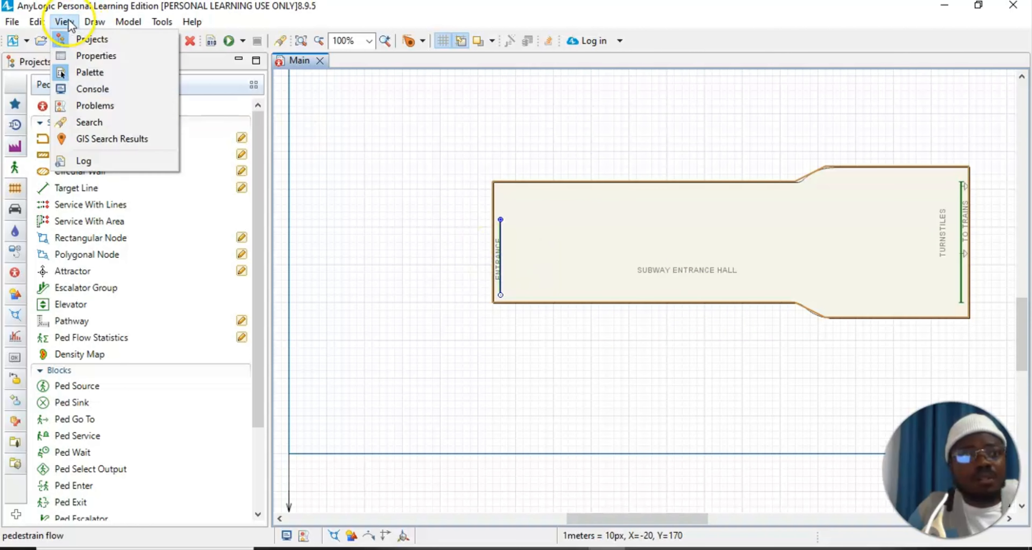
pyautogui.click(65, 55)
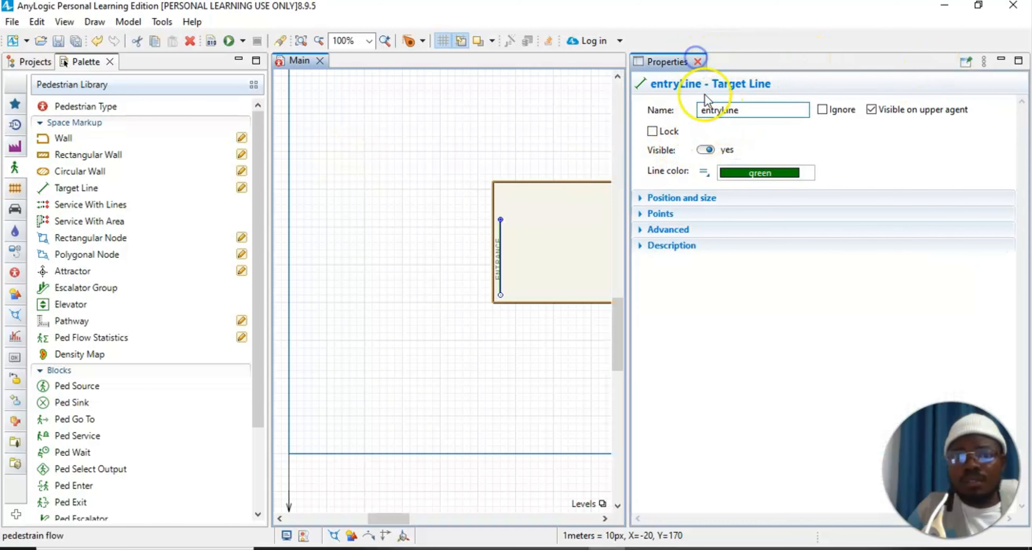
pyautogui.click(697, 62)
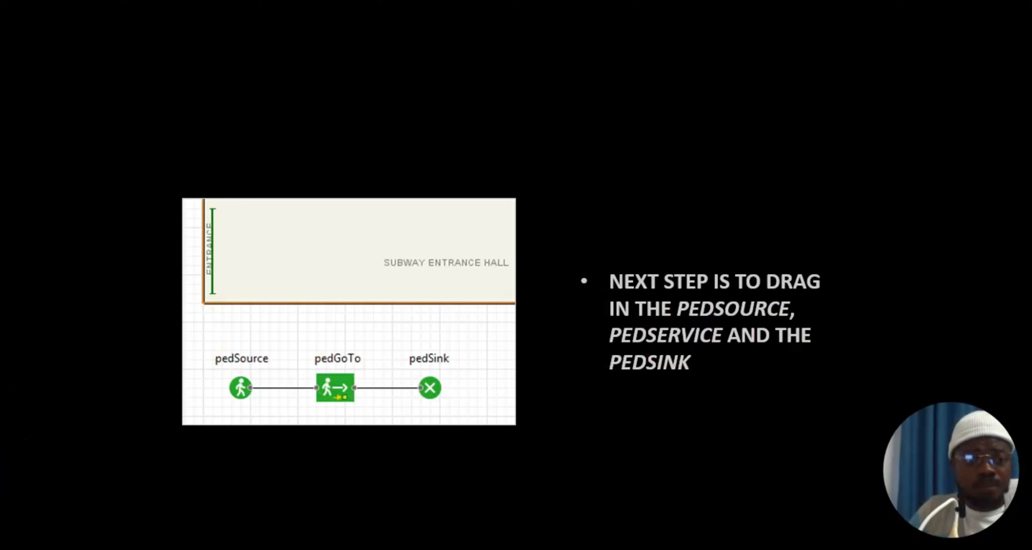
# Step: Switch back to AnyLogic and place a Ped Source block below the hall, outside its entrance end
pyautogui.hotkey('alt', 'Tab')
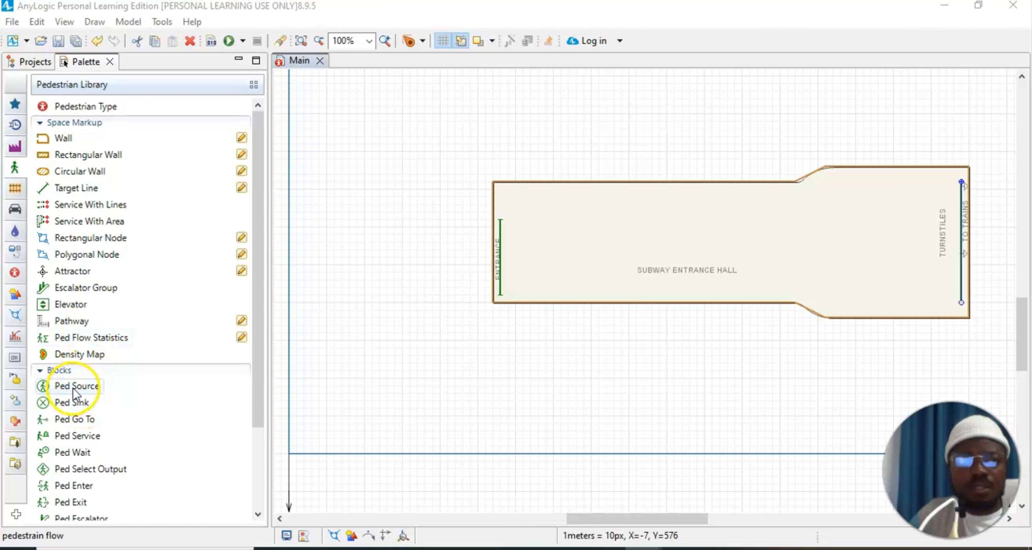
pyautogui.moveTo(74, 392)
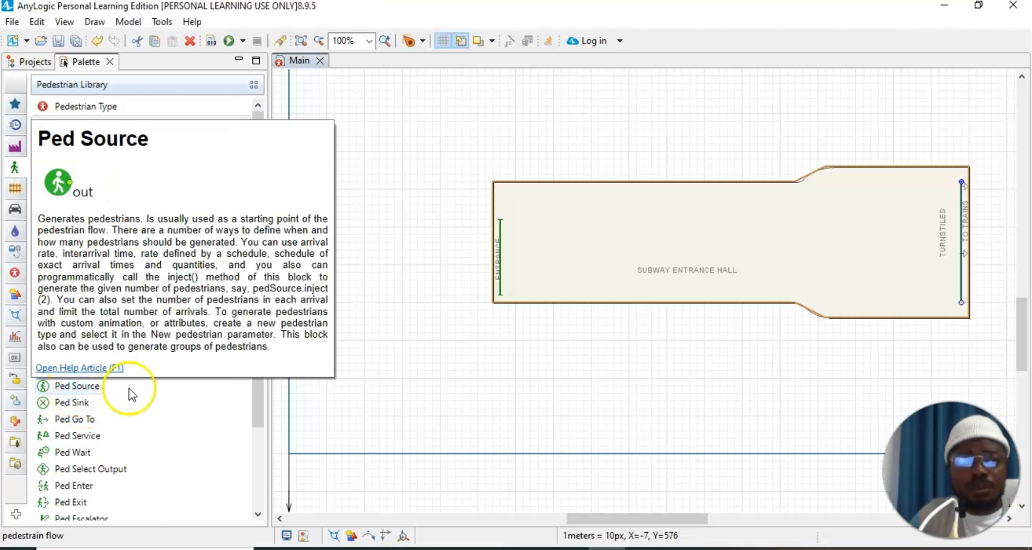
pyautogui.moveTo(74, 386); pyautogui.dragTo(394, 378)
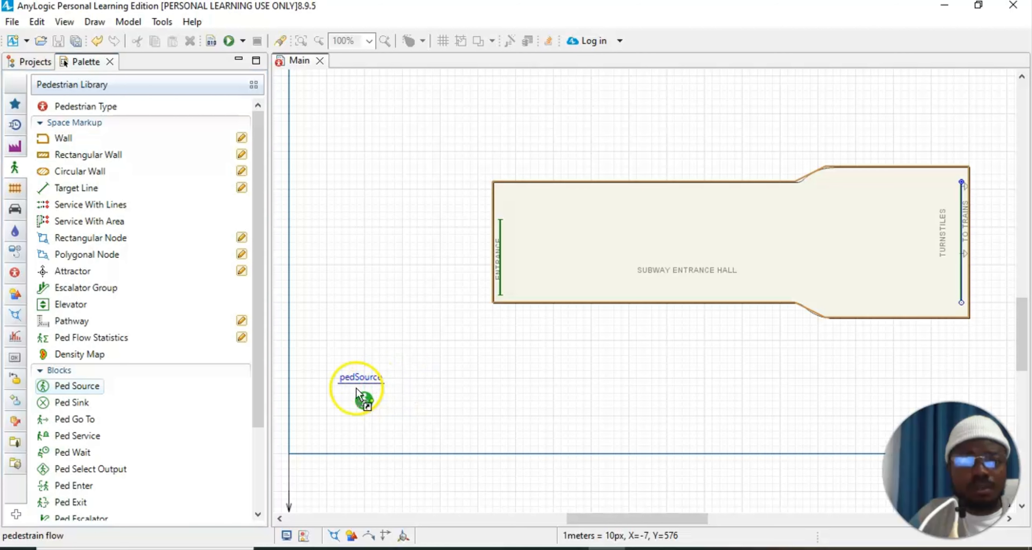
pyautogui.press('Return')
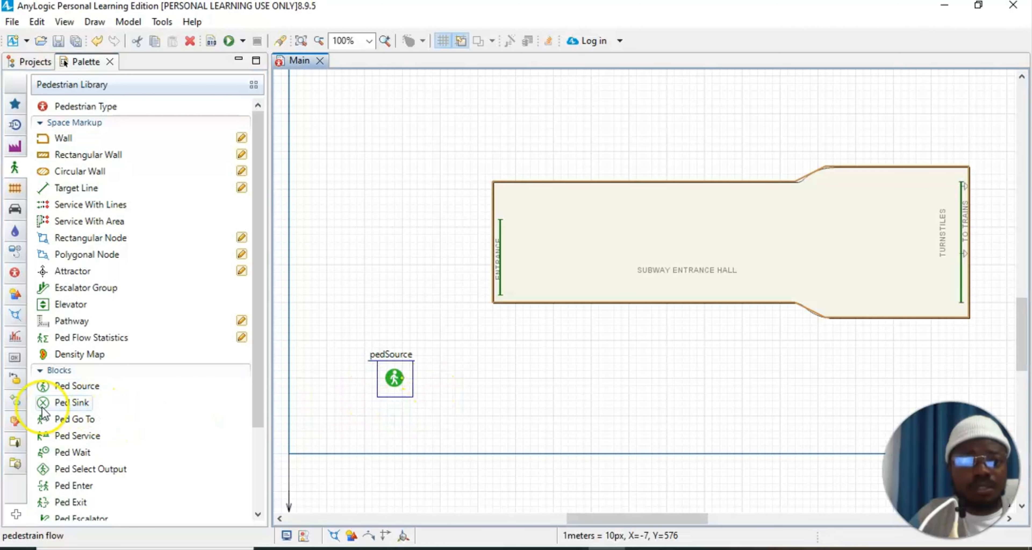
# Step: Add a Ped Go To block and a Ped Sink block after the Ped Source, connecting all three in a row
pyautogui.moveTo(72, 424)
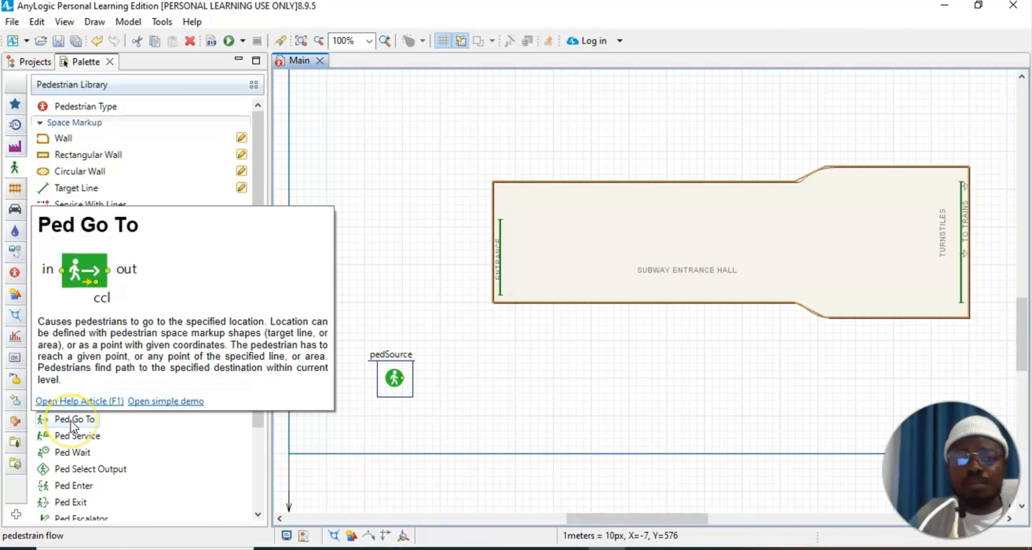
pyautogui.moveTo(72, 425); pyautogui.dragTo(397, 387)
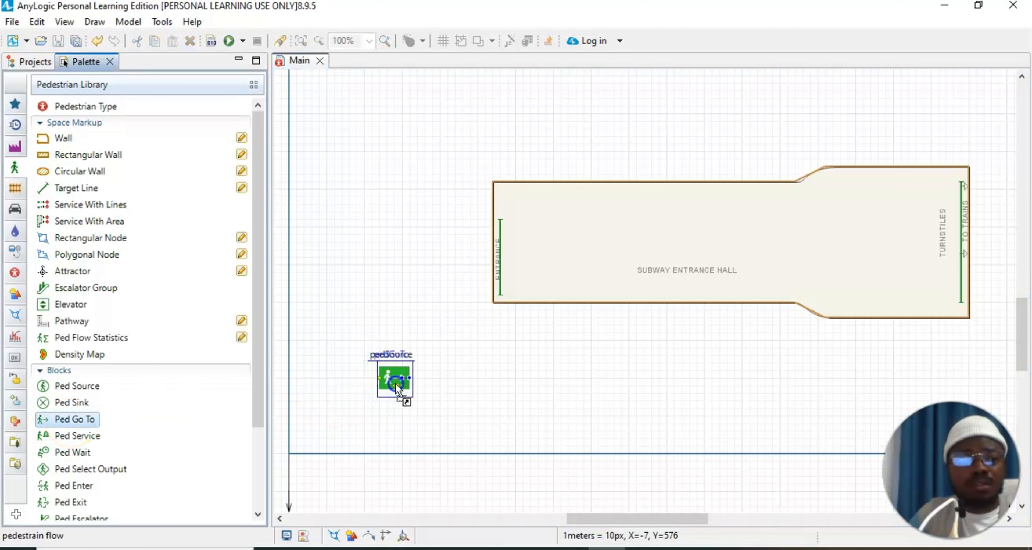
pyautogui.moveTo(396, 386); pyautogui.dragTo(465, 384)
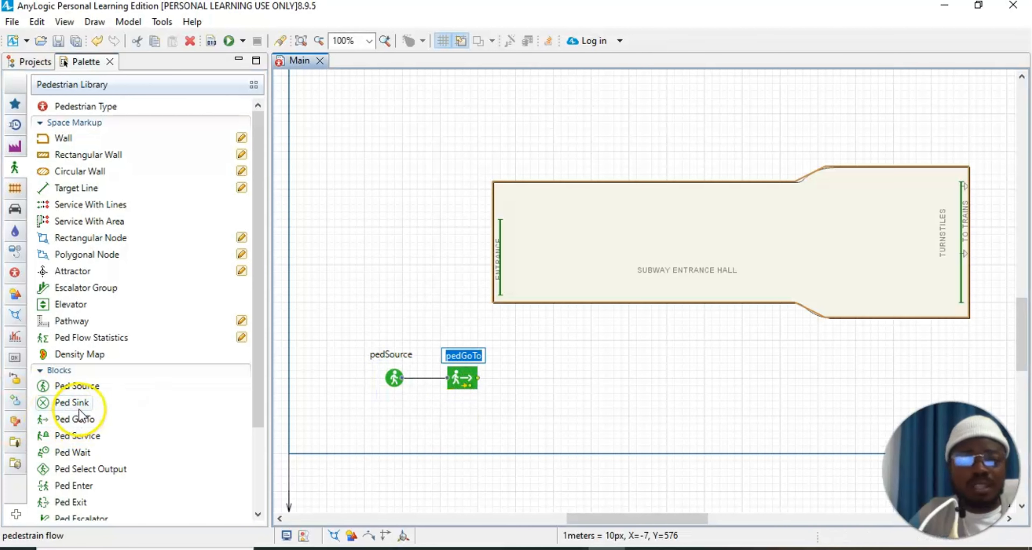
pyautogui.moveTo(81, 402); pyautogui.dragTo(532, 395)
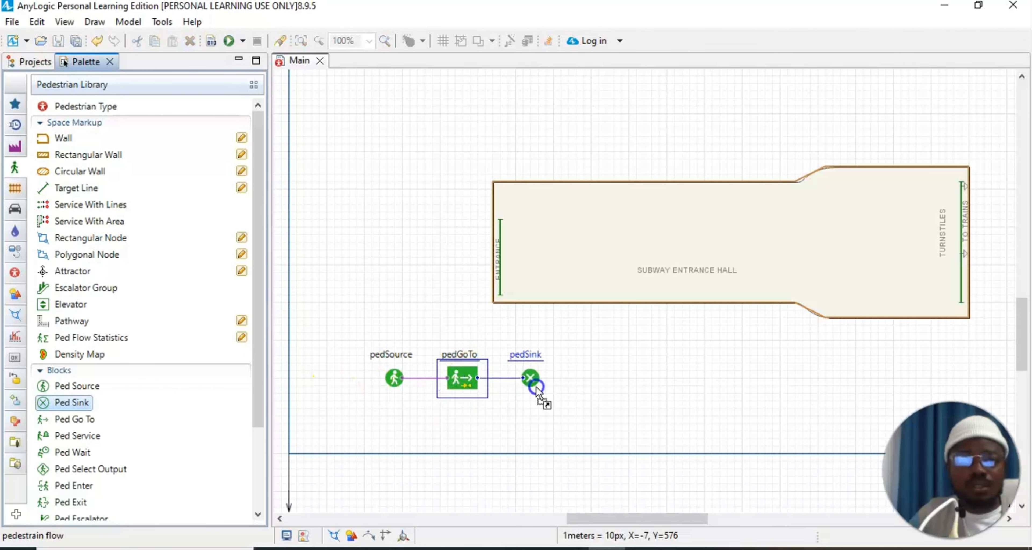
pyautogui.click(546, 414)
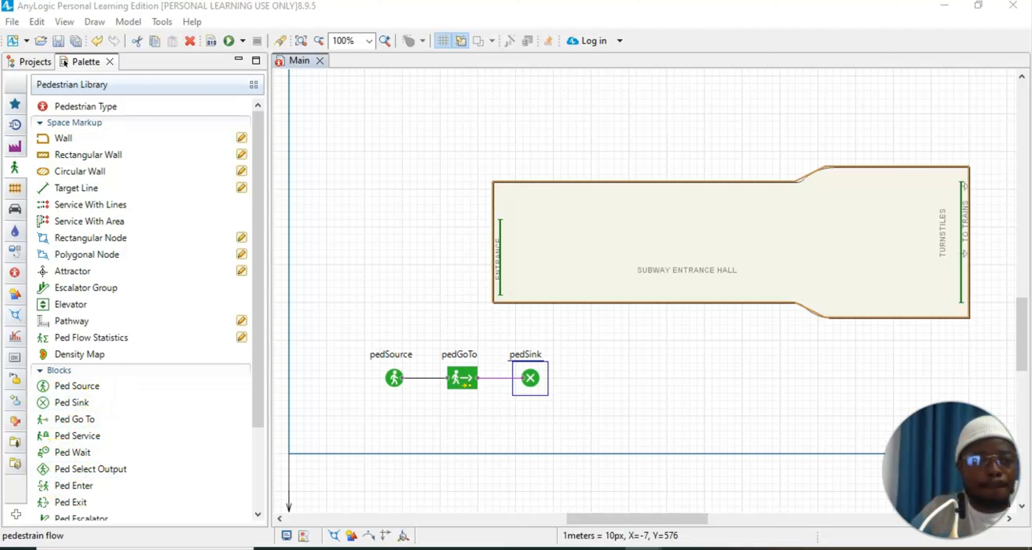
# Step: Rename the Ped Source block as inflowSource
pyautogui.moveTo(72, 385); pyautogui.dragTo(385, 358)
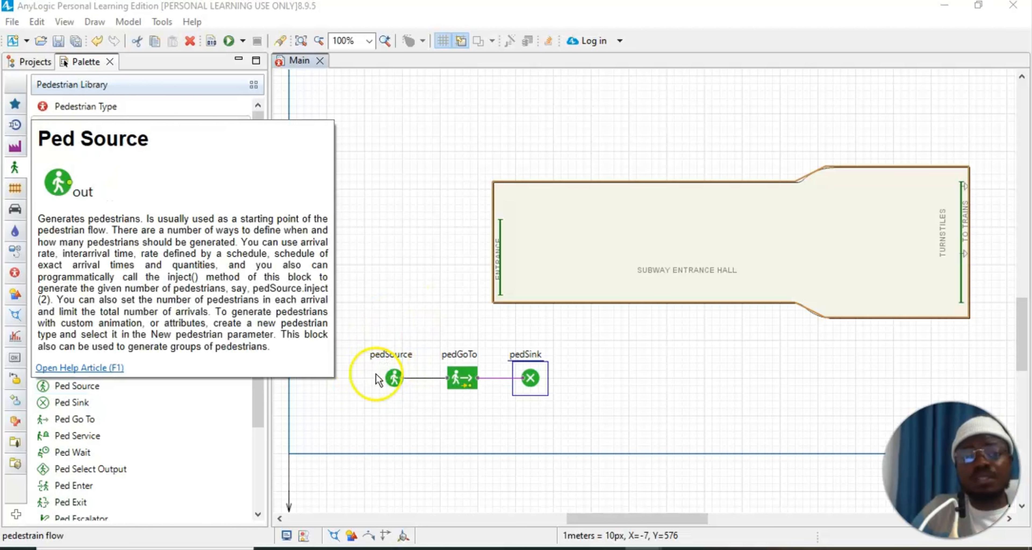
pyautogui.click(391, 359)
pyautogui.doubleClick(399, 356)
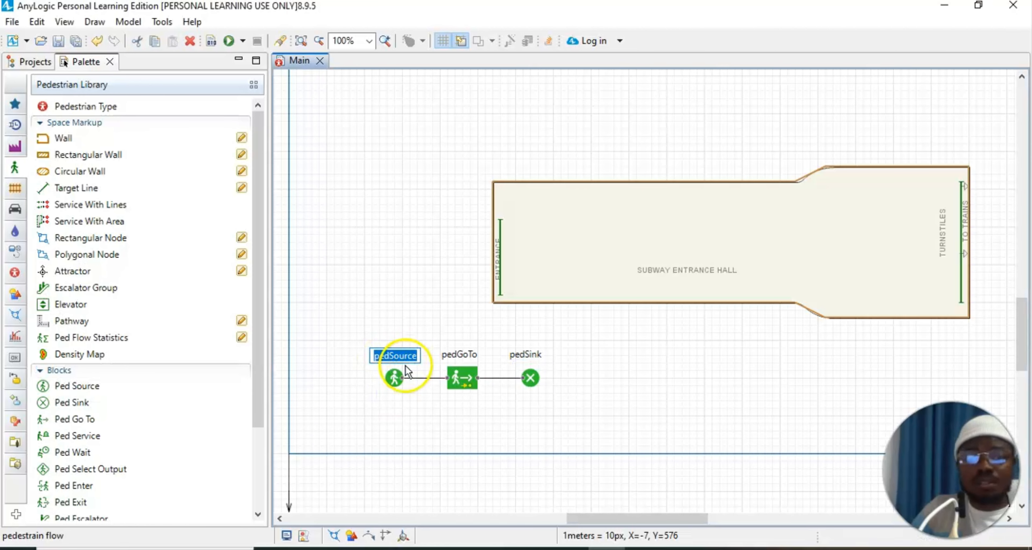
pyautogui.write('inf')
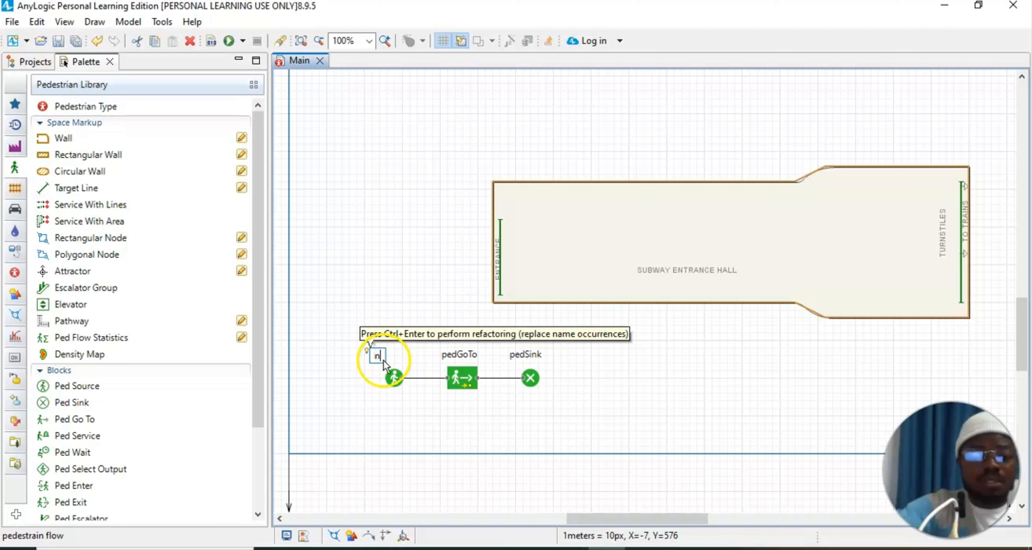
pyautogui.write('low')
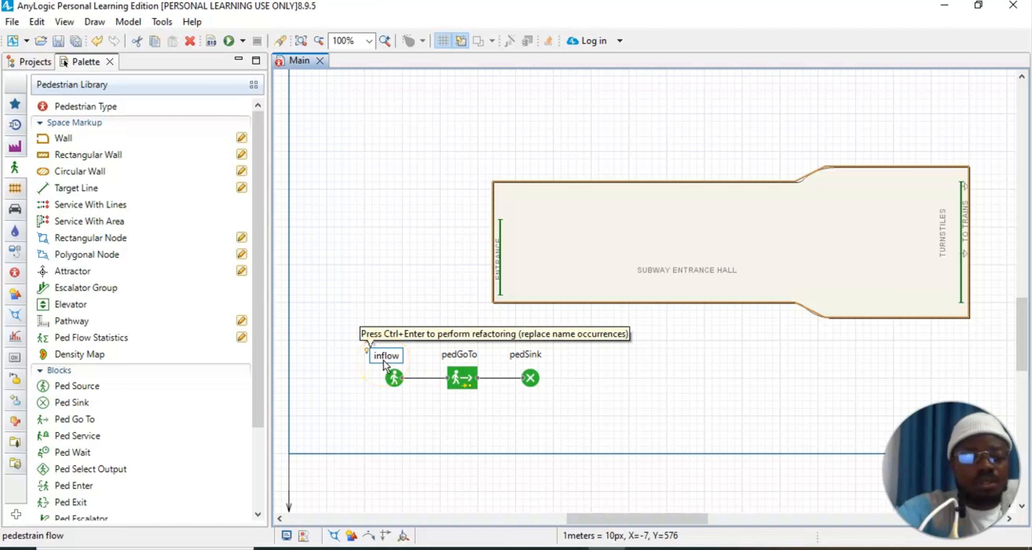
pyautogui.write('S')
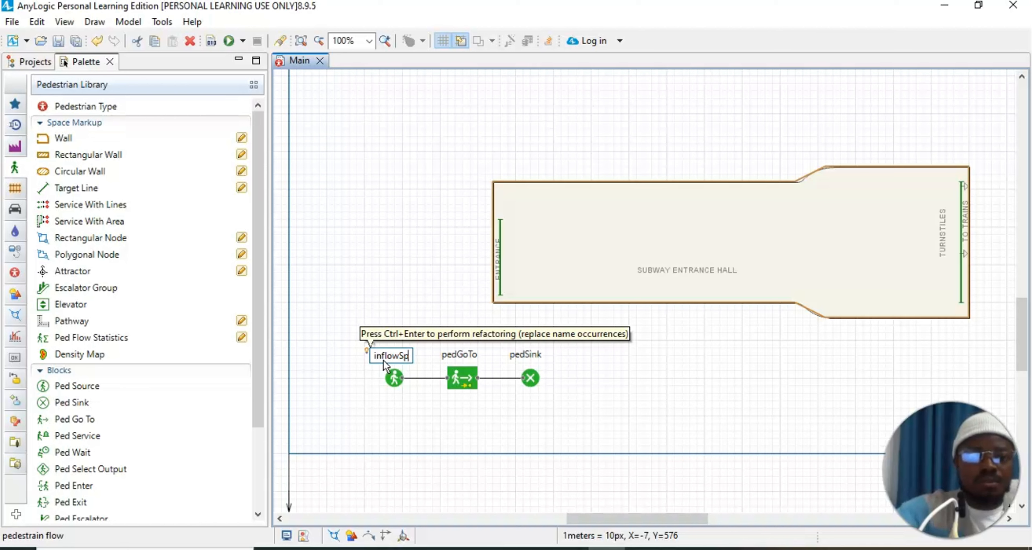
pyautogui.write('ourc')
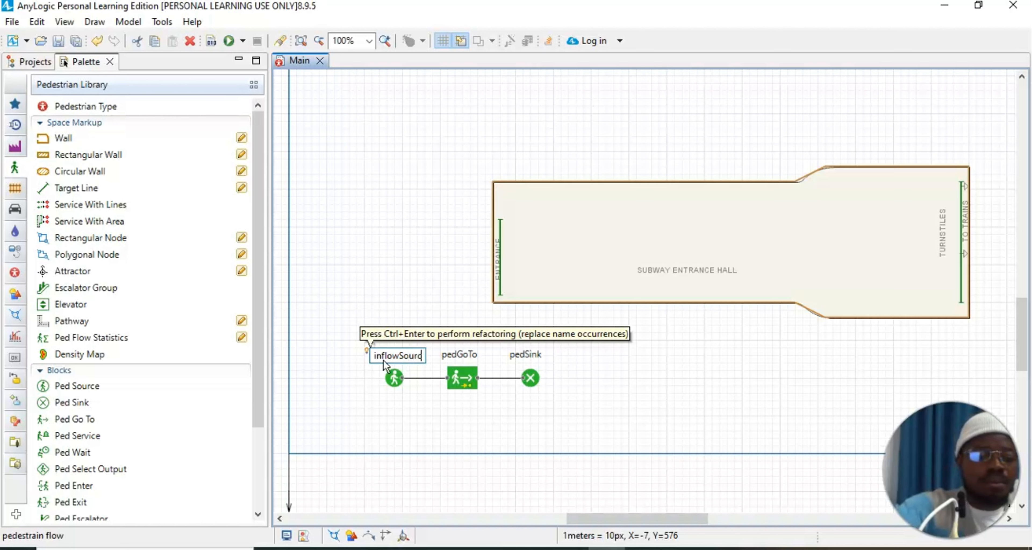
pyautogui.write('e')
pyautogui.click(367, 352)
pyautogui.click(491, 358)
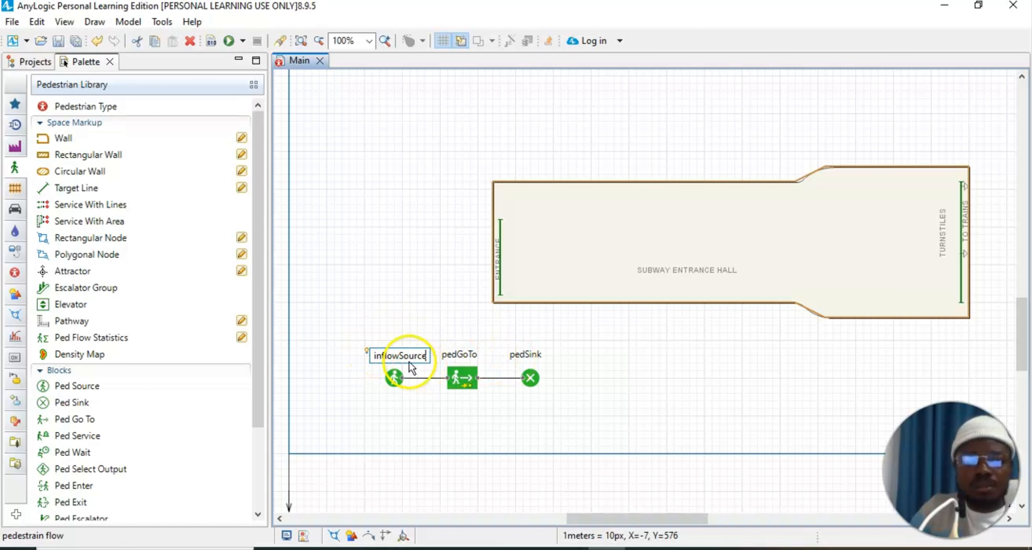
pyautogui.click(393, 366)
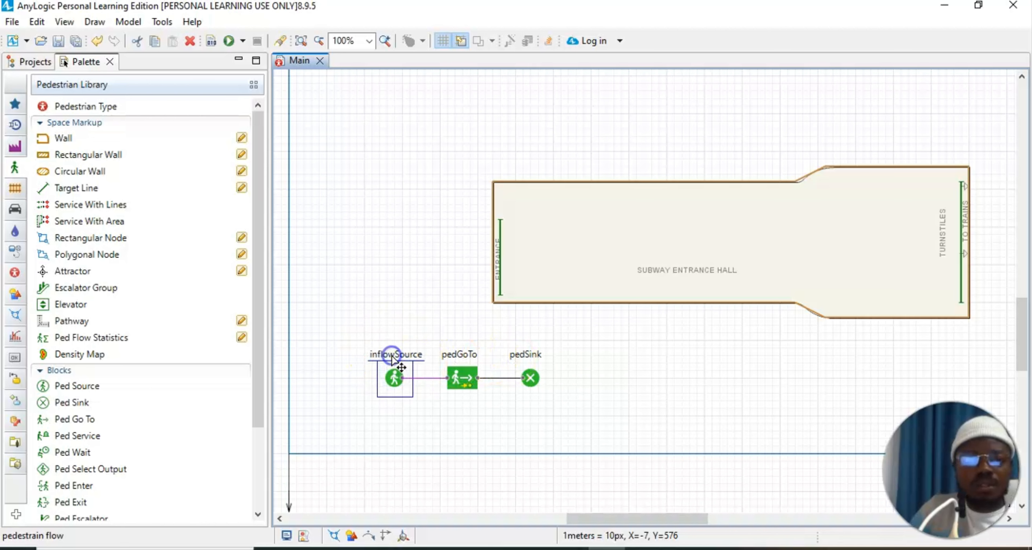
# Step: Set the inflowSource block's target line to entryLine and its arrival rate to 4000 per hour
pyautogui.click(73, 25)
pyautogui.click(94, 56)
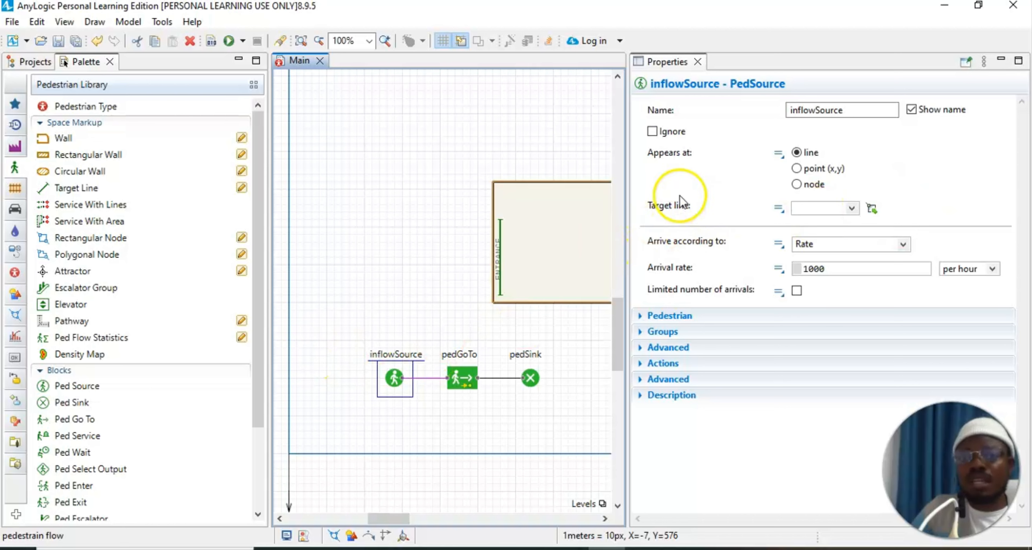
pyautogui.click(852, 209)
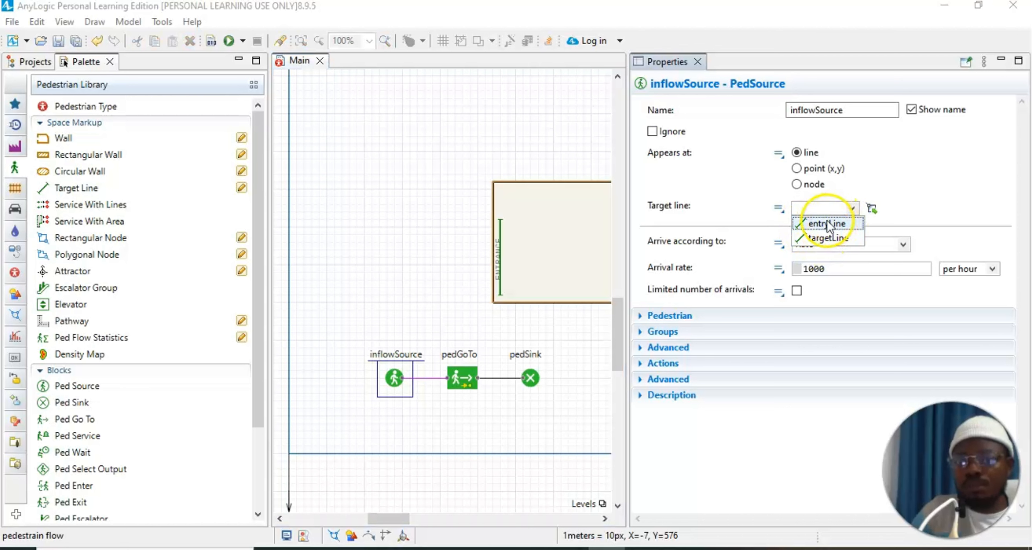
pyautogui.click(808, 230)
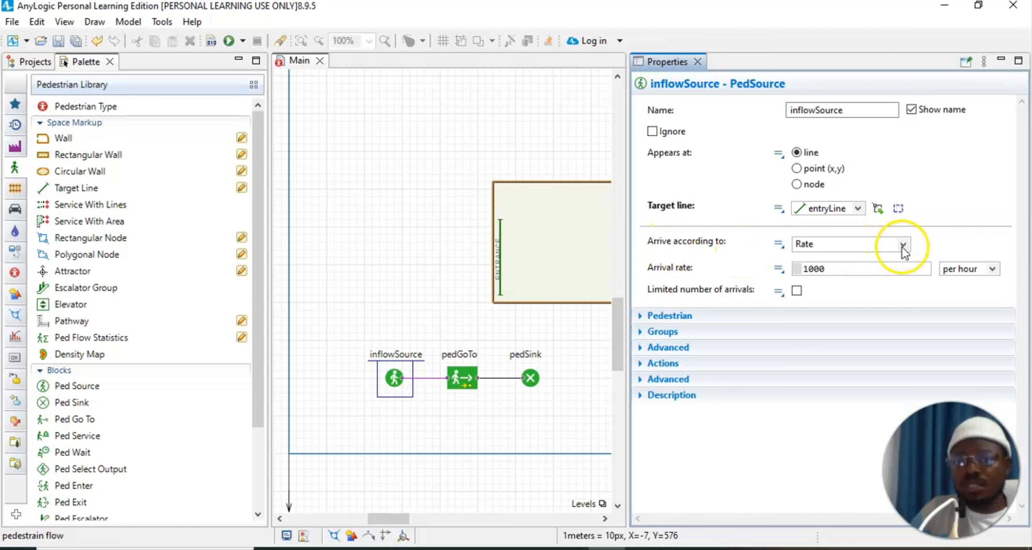
pyautogui.click(836, 272)
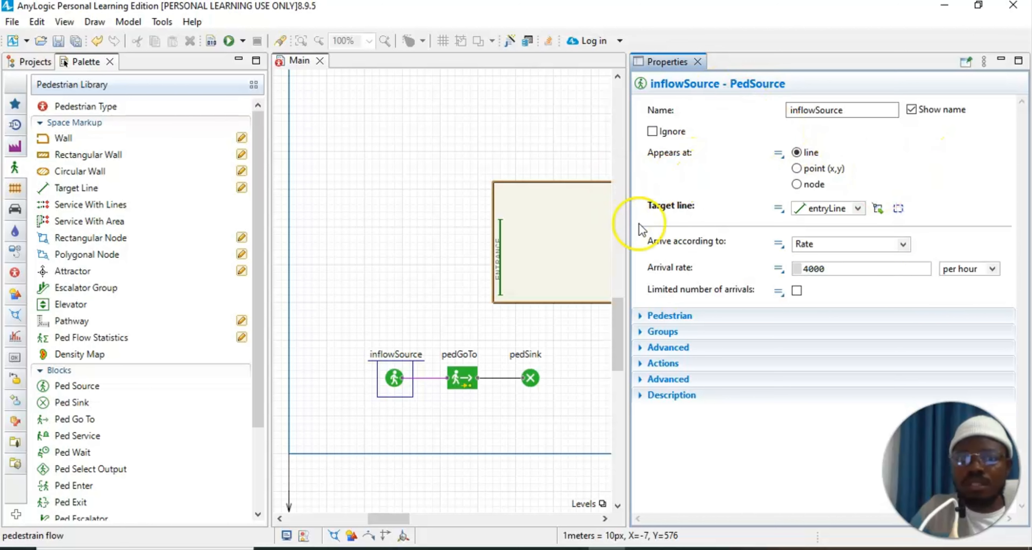
pyautogui.click(698, 62)
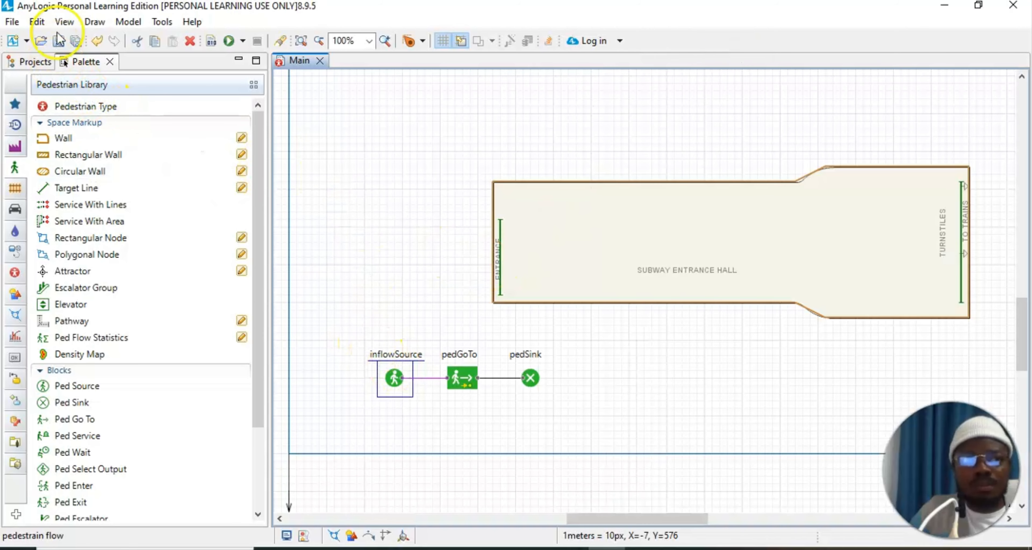
# Step: Reopen the inflowSource block's properties to check its target line and arrival rate, and close them again
pyautogui.click(64, 22)
pyautogui.click(72, 53)
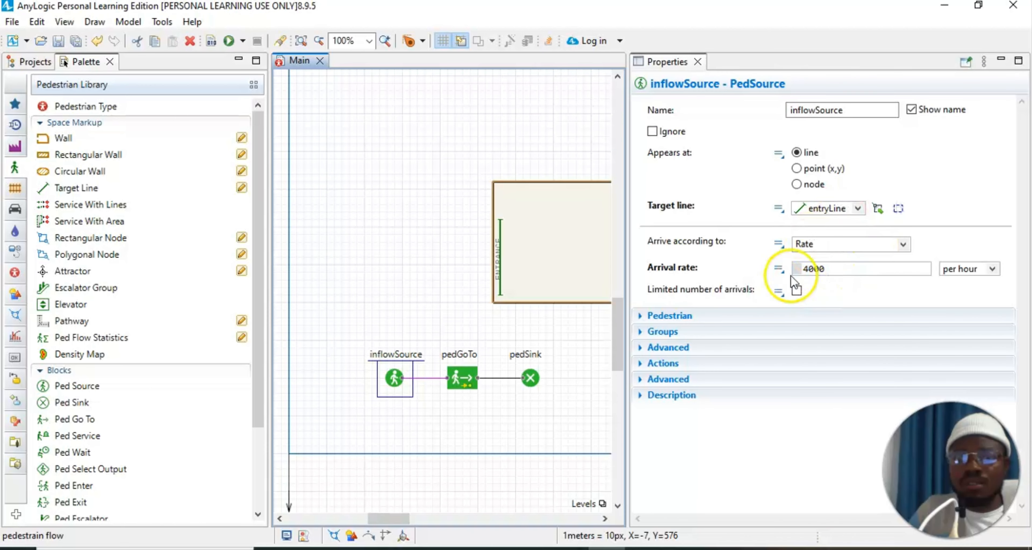
pyautogui.click(697, 62)
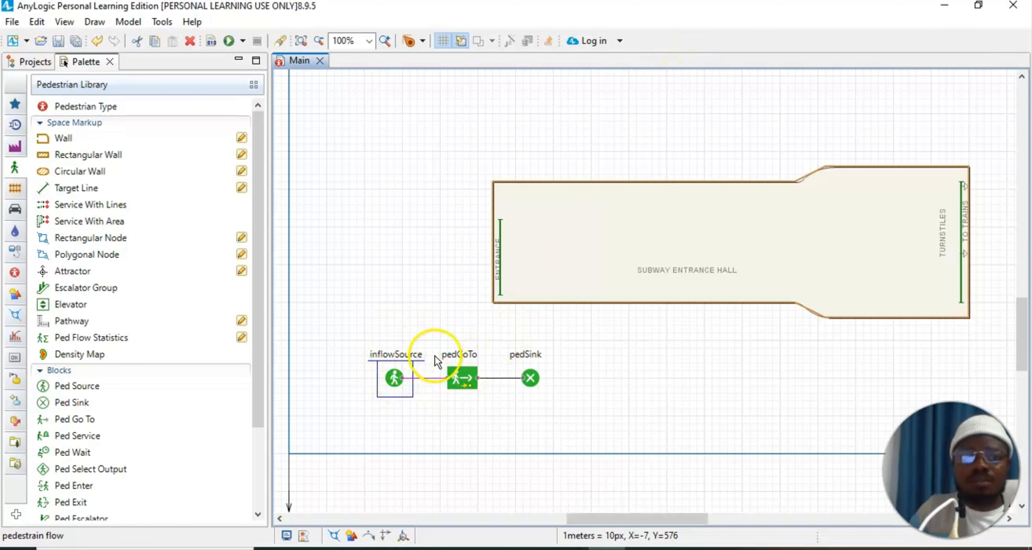
# Step: Rename the Ped Go To block as goTotrains
pyautogui.click(463, 355)
pyautogui.click(467, 378)
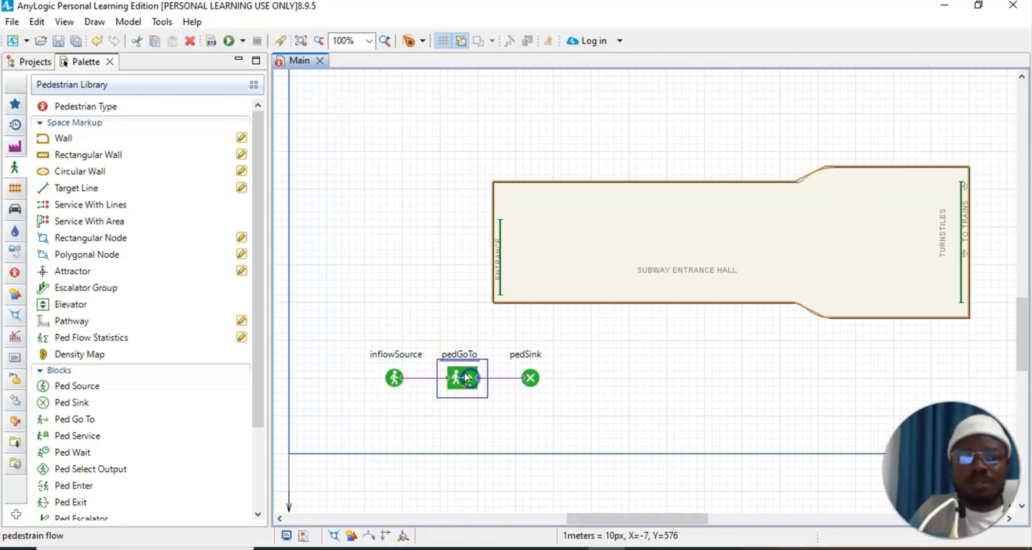
pyautogui.click(64, 22)
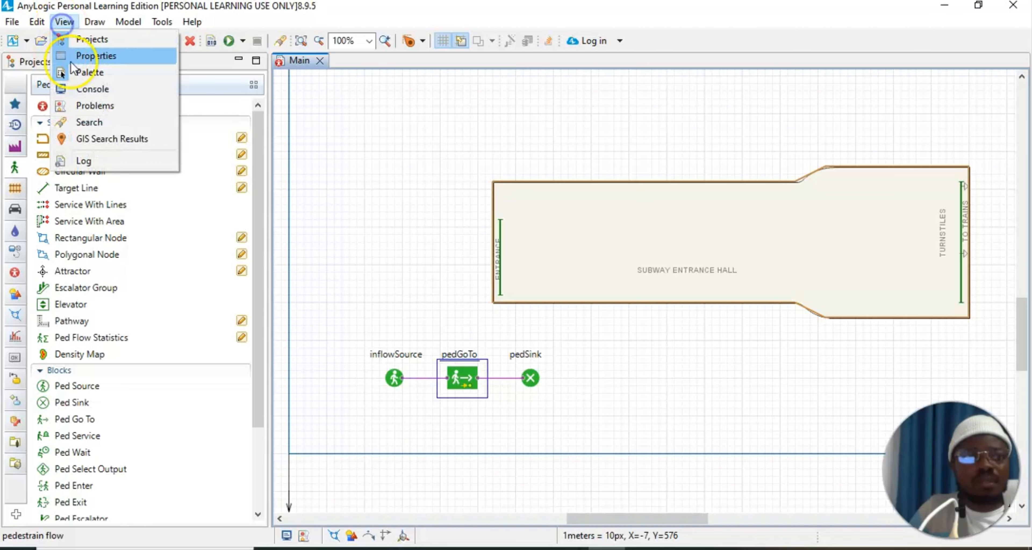
pyautogui.click(83, 57)
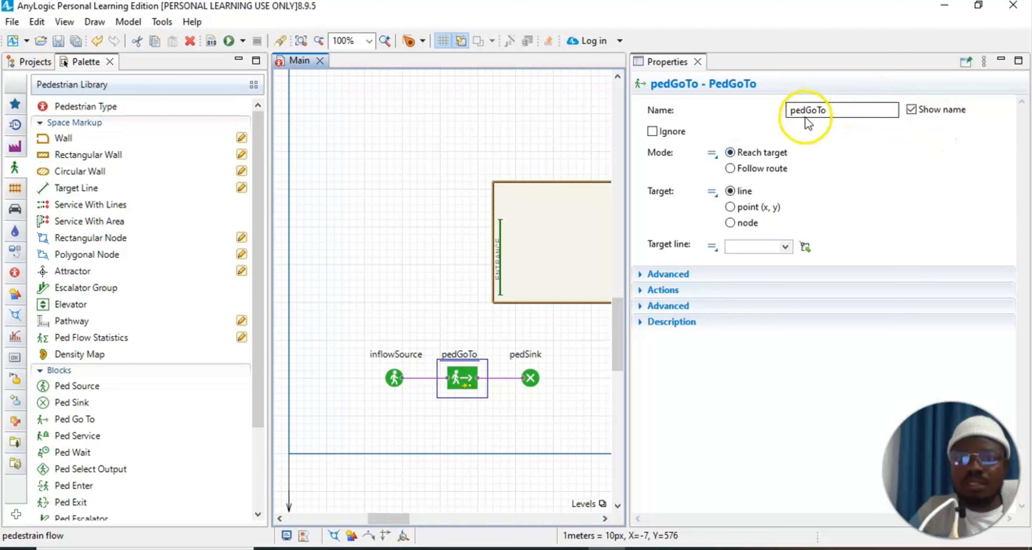
pyautogui.click(785, 247)
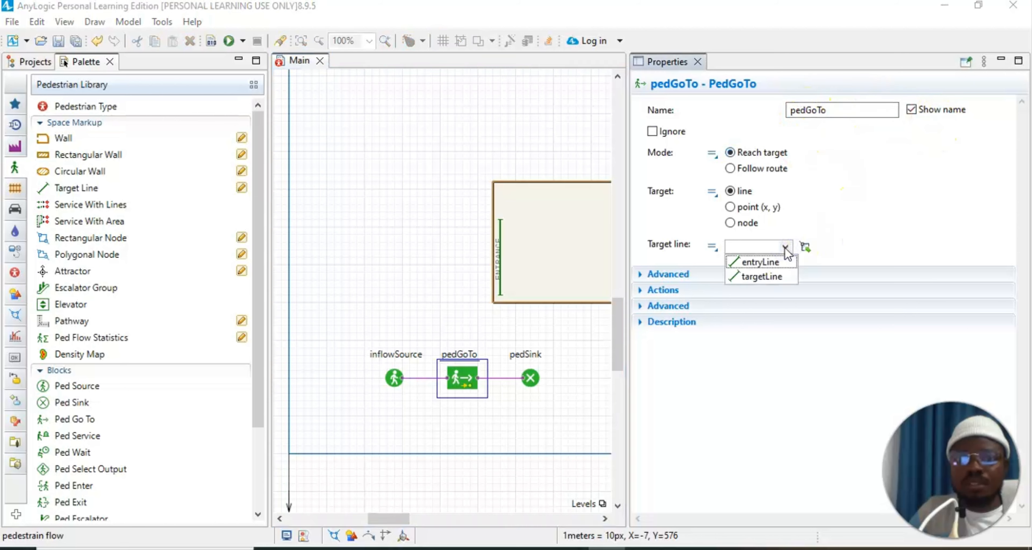
pyautogui.click(829, 217)
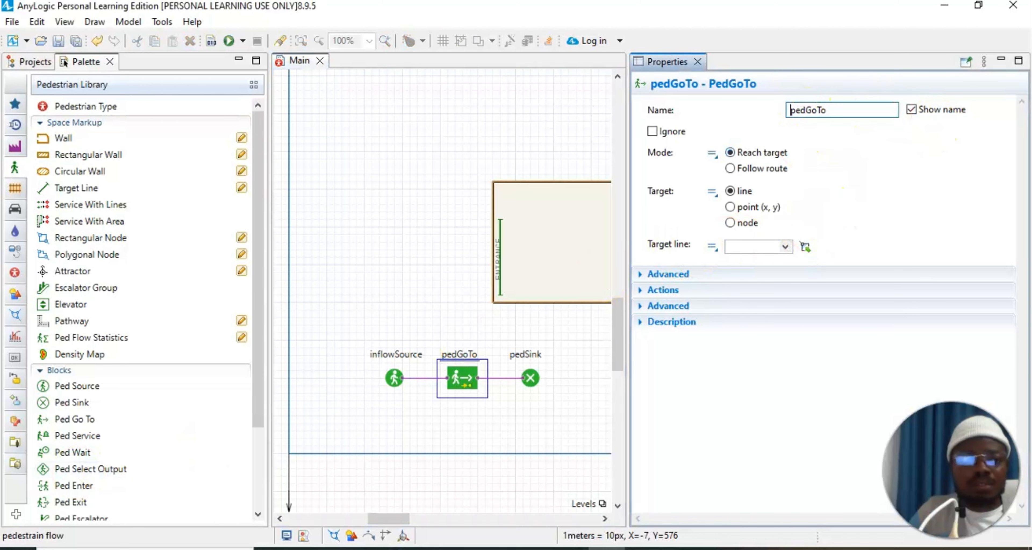
pyautogui.click(829, 111)
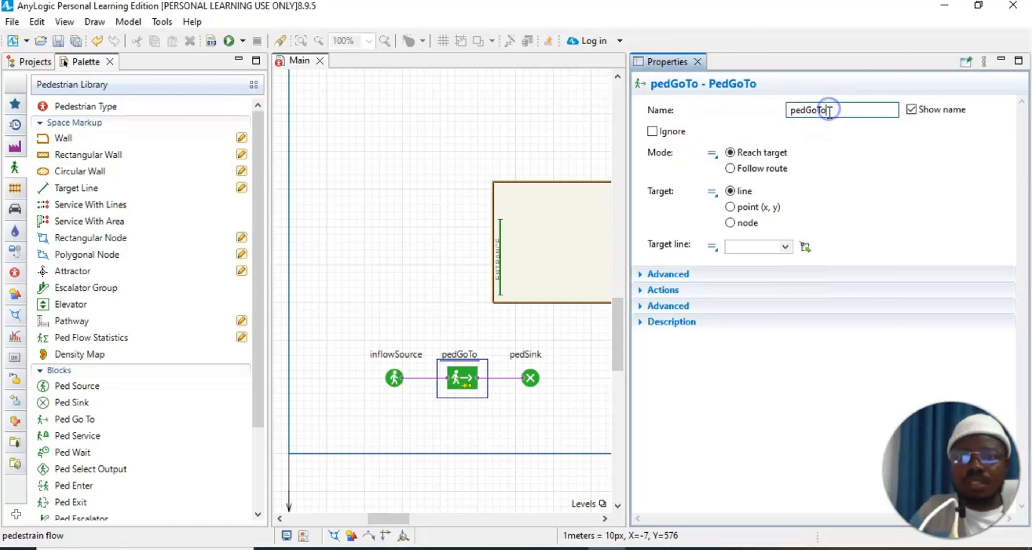
pyautogui.click(808, 111)
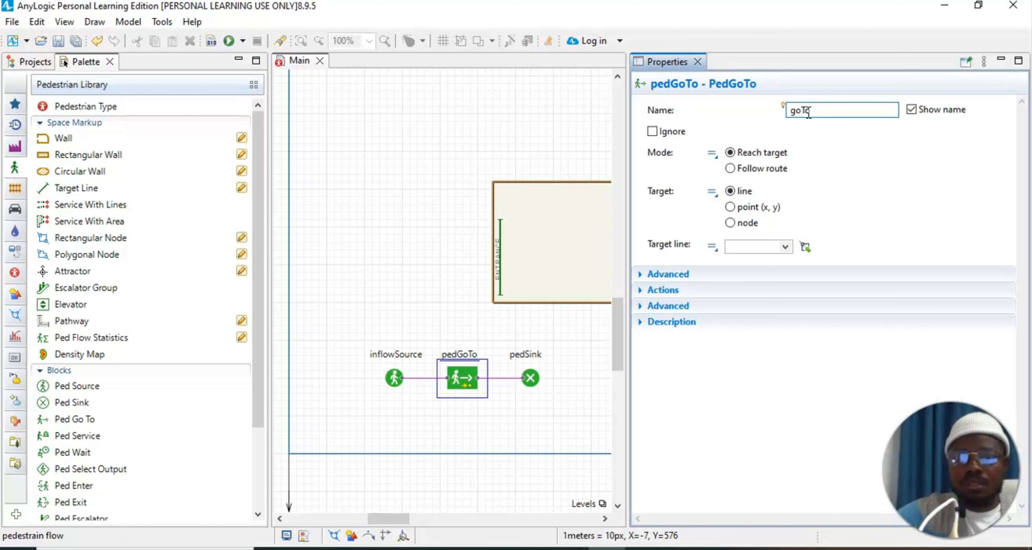
pyautogui.write('trains')
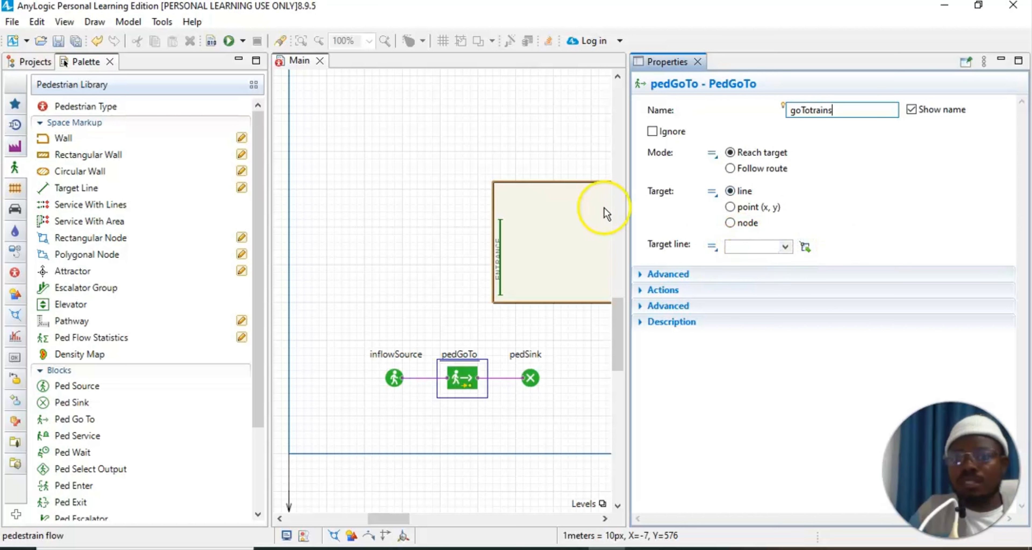
# Step: Set the Ped Go To block's target line to targetLine and close its properties
pyautogui.click(789, 246)
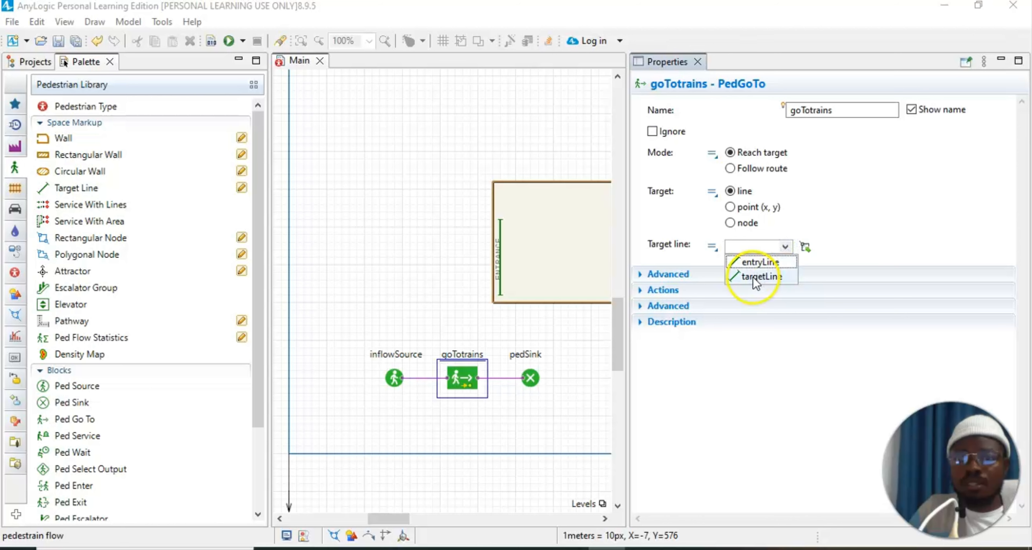
pyautogui.click(753, 277)
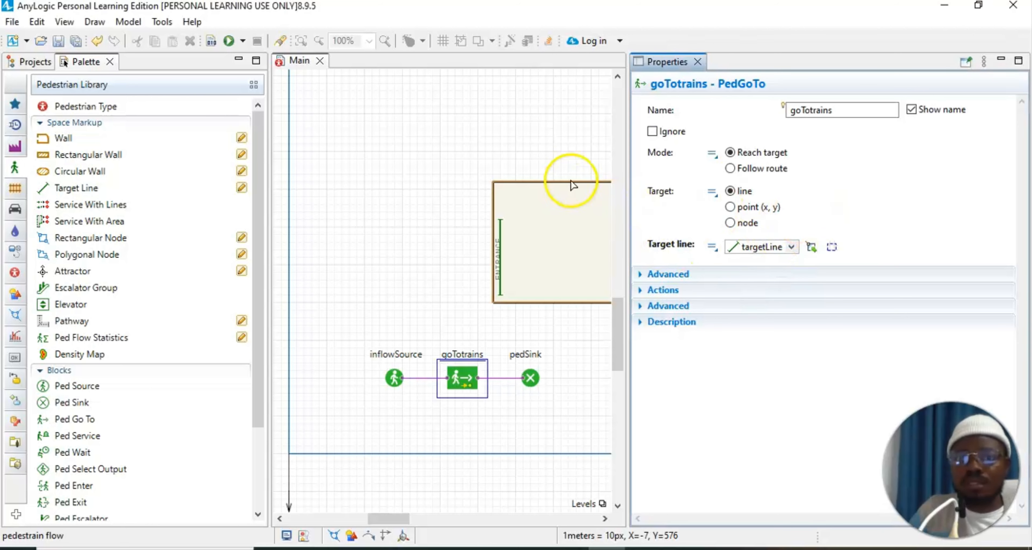
pyautogui.click(698, 63)
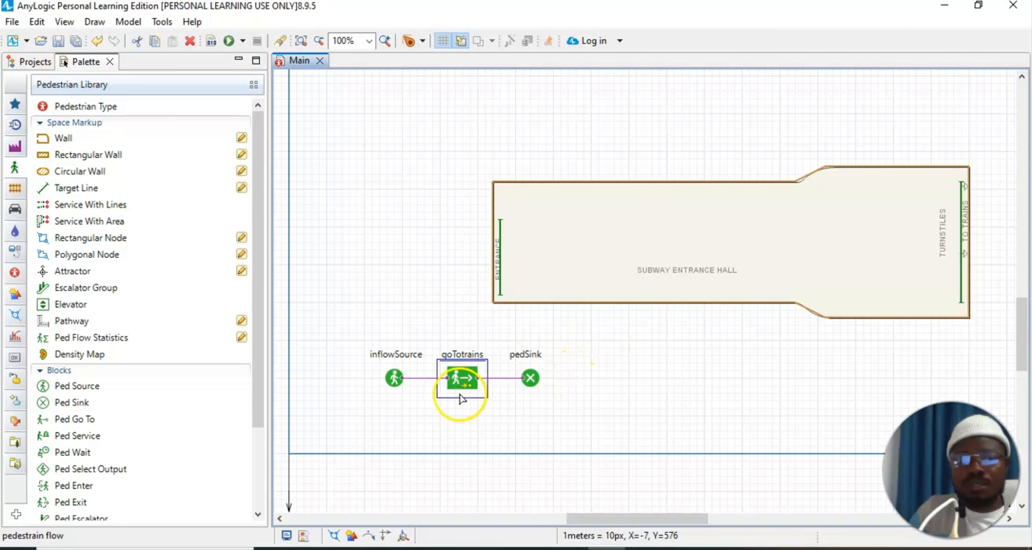
# Step: Reopen the goTotrains block's properties to check its mode and target line, and close them again
pyautogui.doubleClick(462, 381)
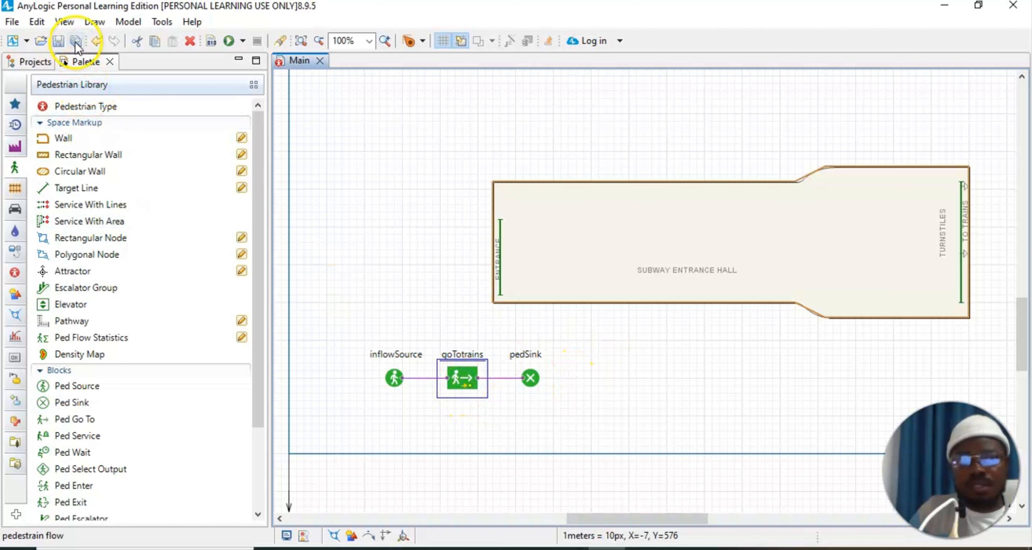
pyautogui.click(64, 22)
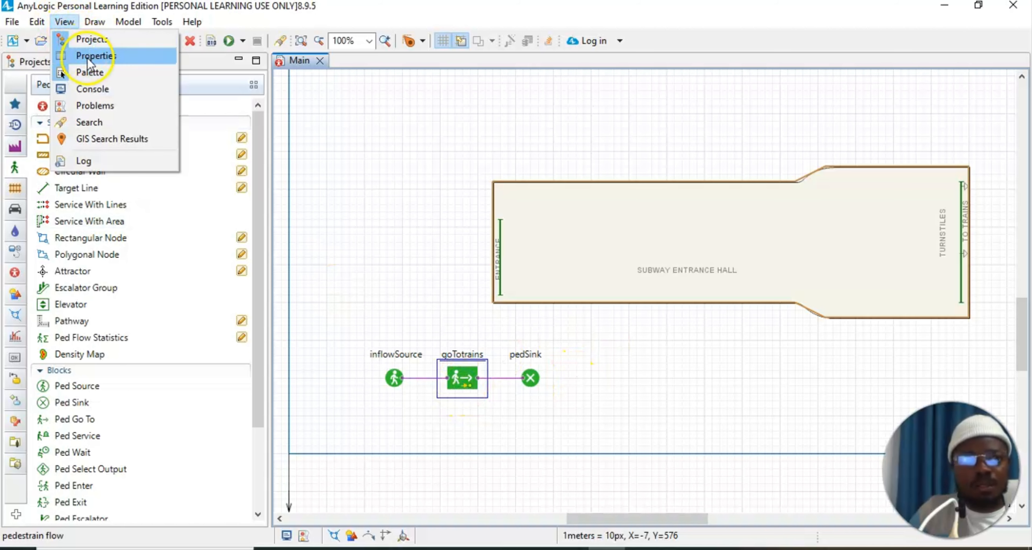
pyautogui.click(433, 92)
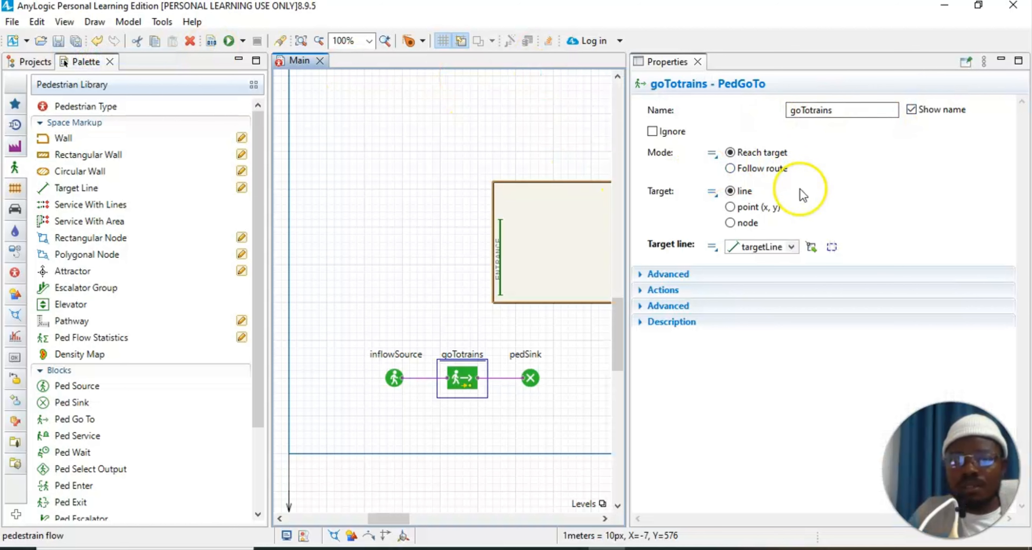
pyautogui.click(696, 62)
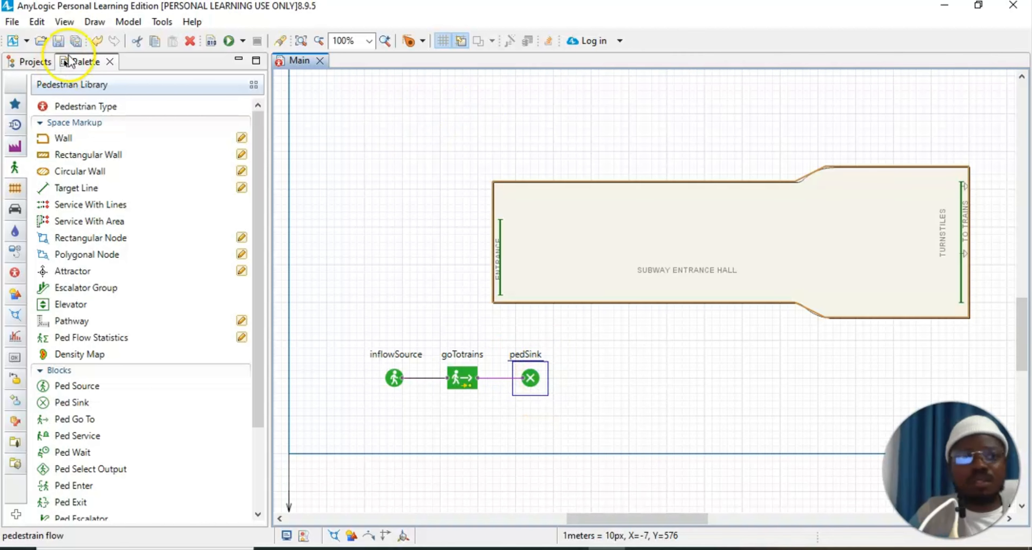
# Step: Review the Ped Sink block's properties and close them without changing anything
pyautogui.click(63, 22)
pyautogui.click(89, 72)
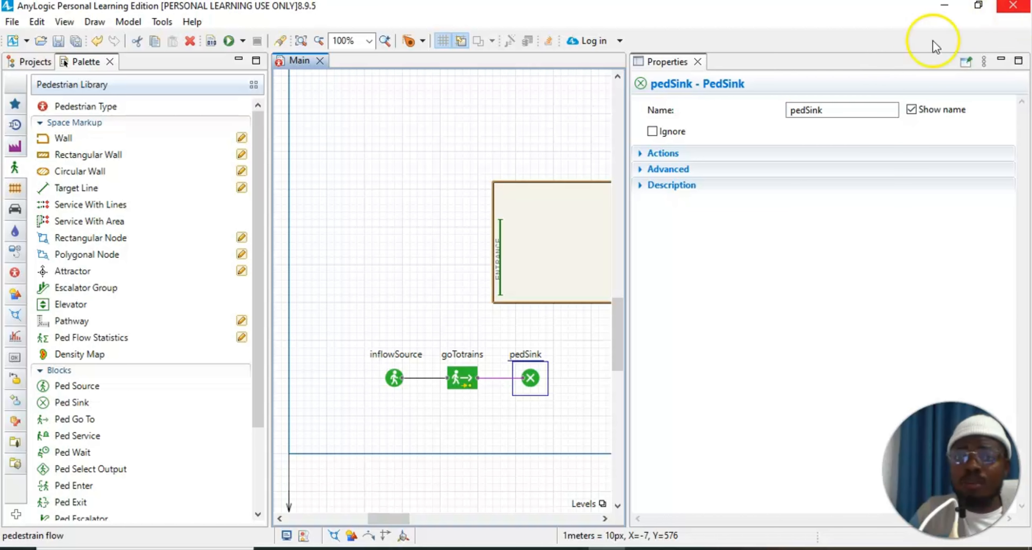
pyautogui.click(697, 62)
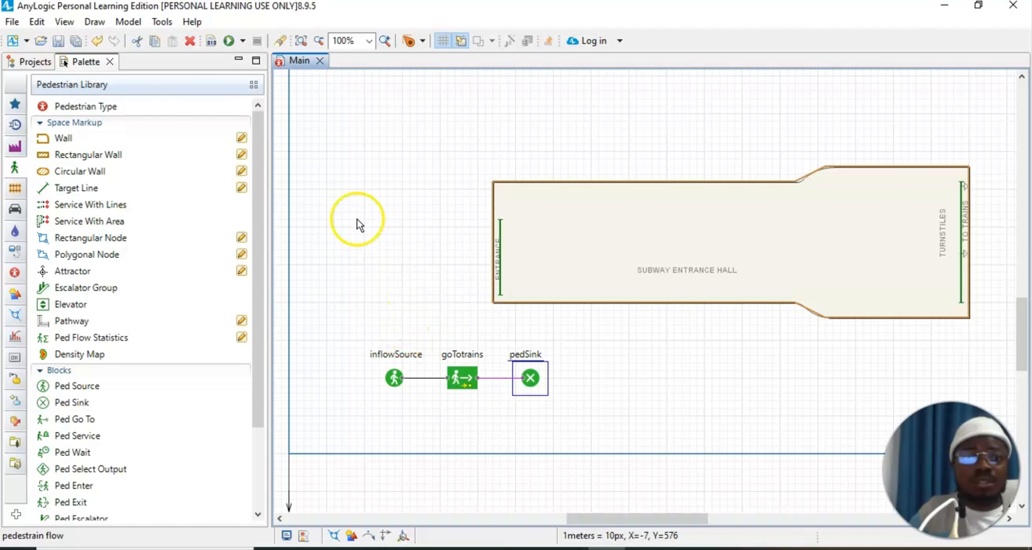
# Step: Run the pedestrian flow simulation, pause and resume it to examine the movement through the hall, and close its window
pyautogui.click(230, 41)
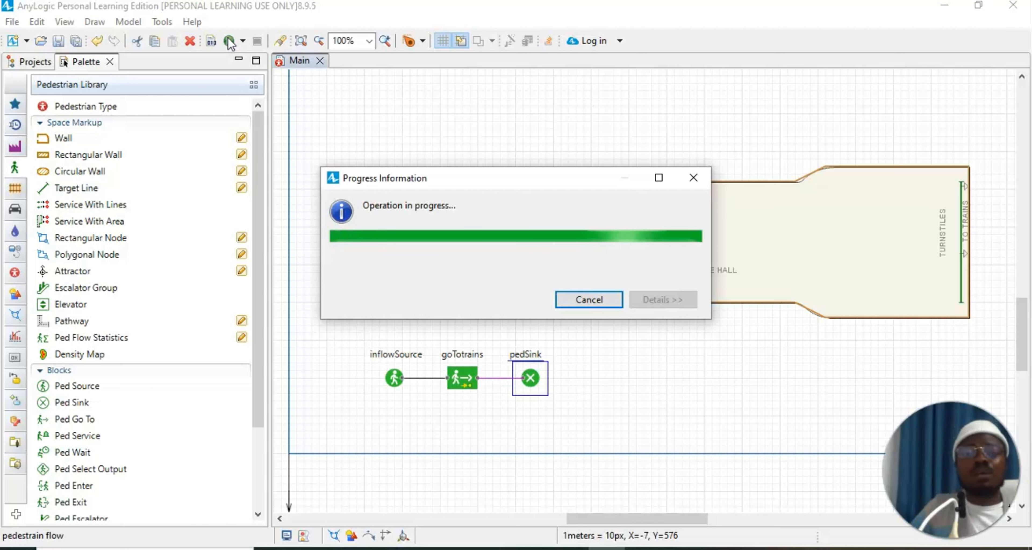
pyautogui.click(208, 35)
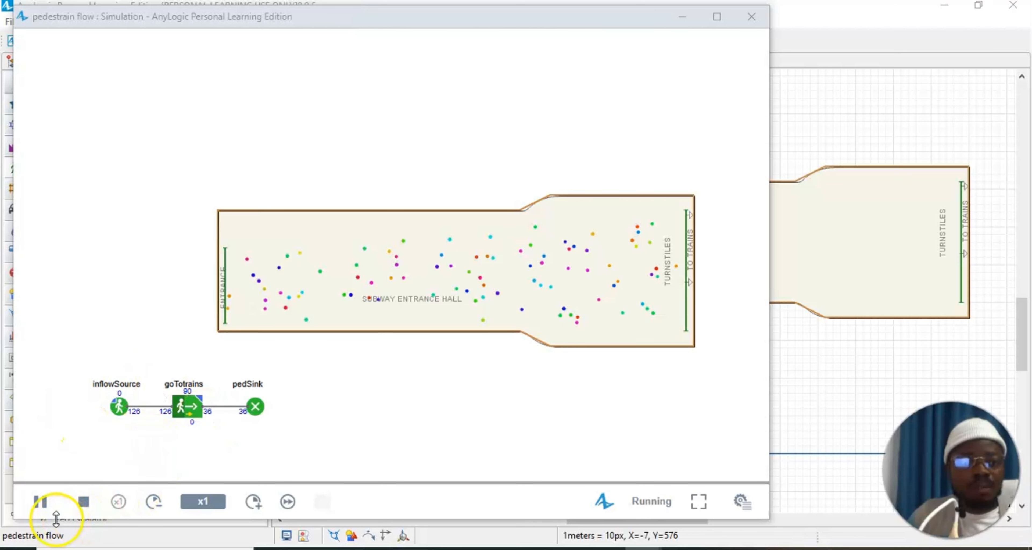
pyautogui.click(46, 511)
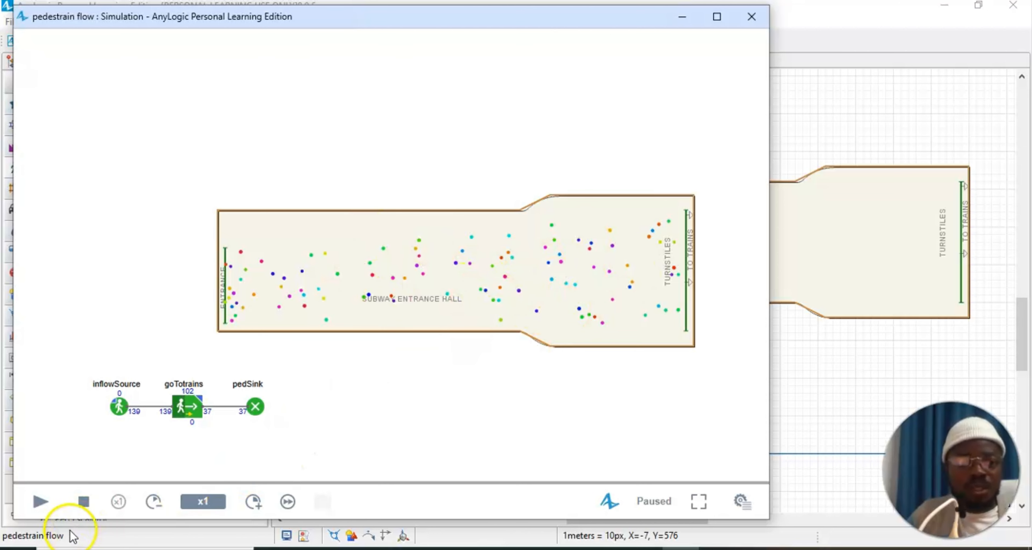
pyautogui.click(46, 508)
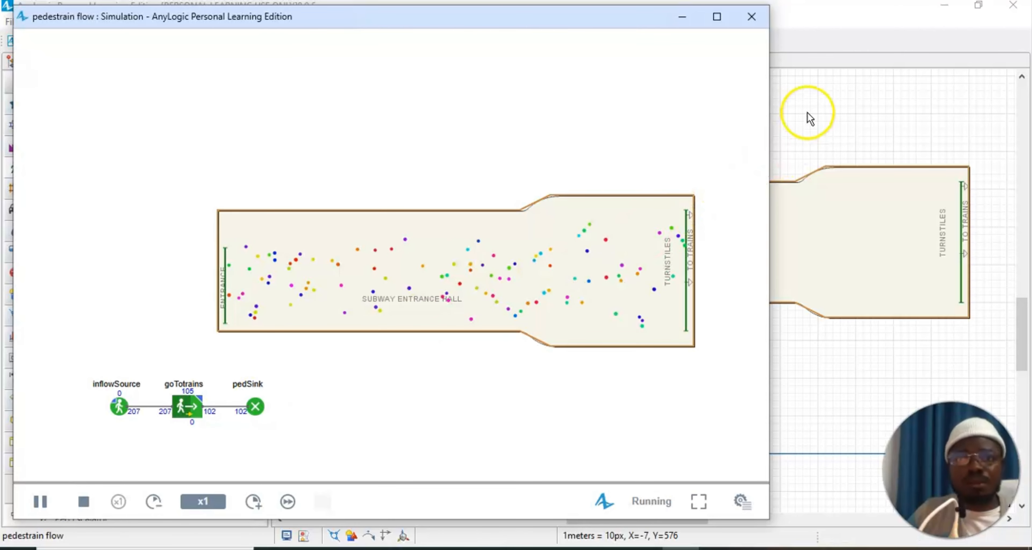
pyautogui.click(751, 29)
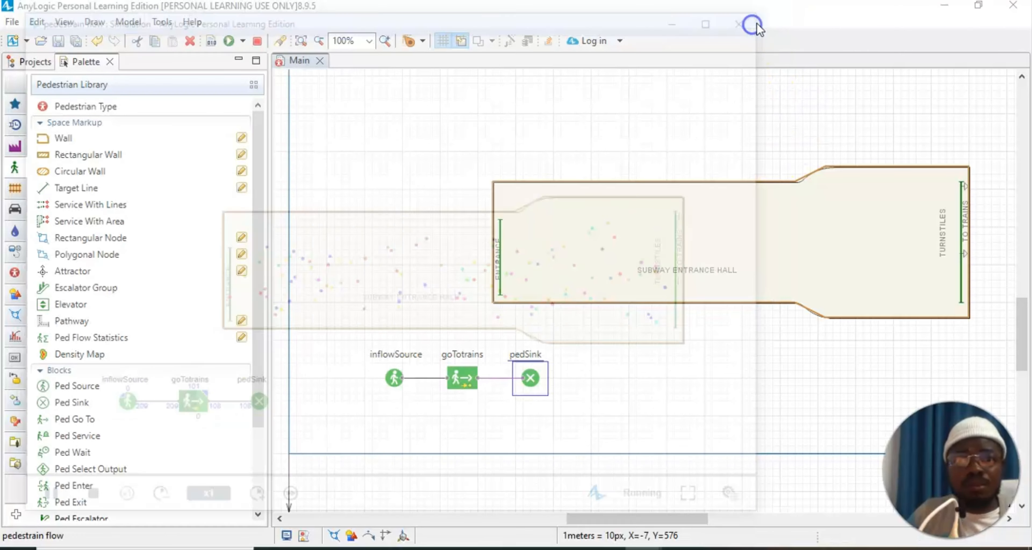
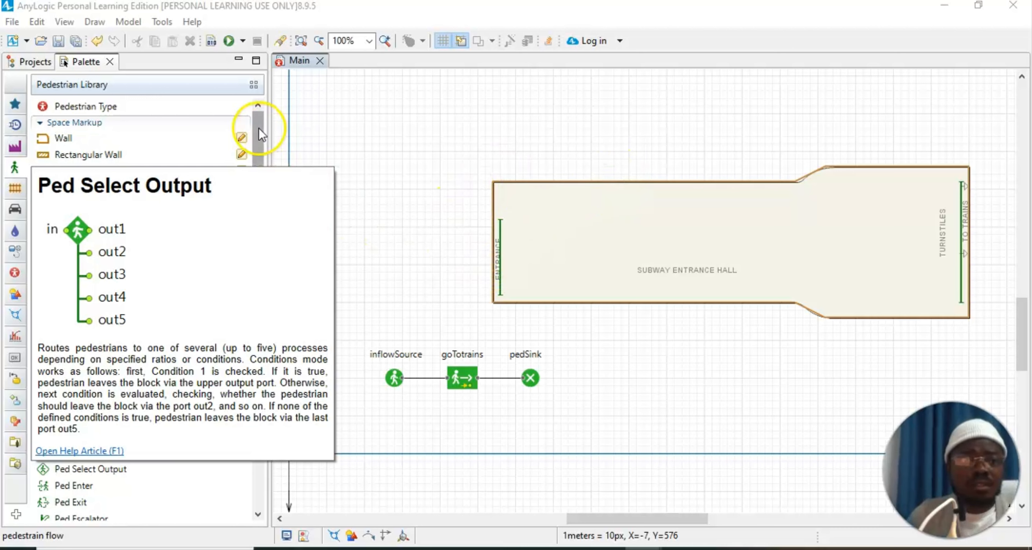
# Step: Place a Service With Lines markup in the wide end of the hall, just before the turnstiles
pyautogui.moveTo(256, 139)
pyautogui.mouseDown()
pyautogui.moveTo(265, 156)
pyautogui.moveTo(263, 137)
pyautogui.mouseUp()
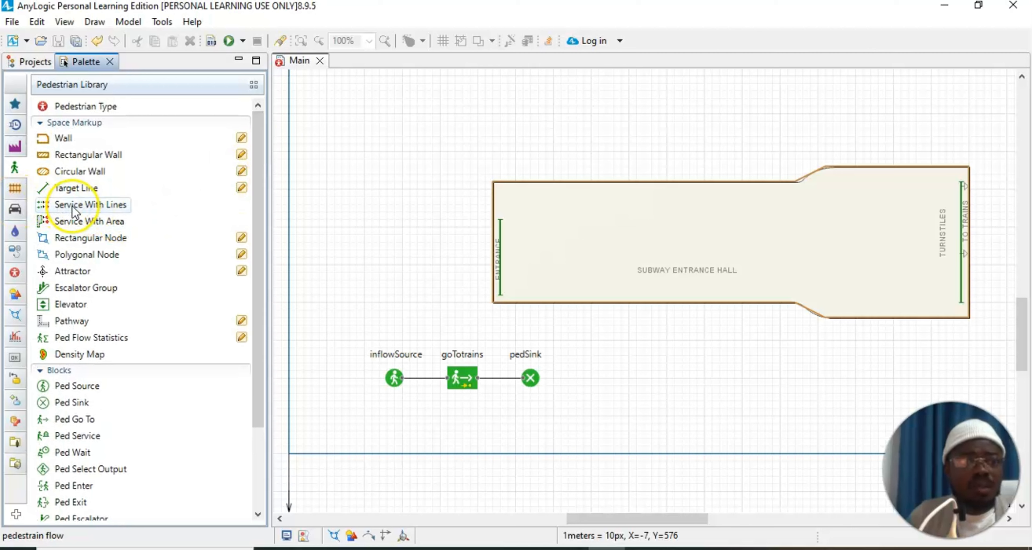
pyautogui.moveTo(258, 175); pyautogui.dragTo(264, 187)
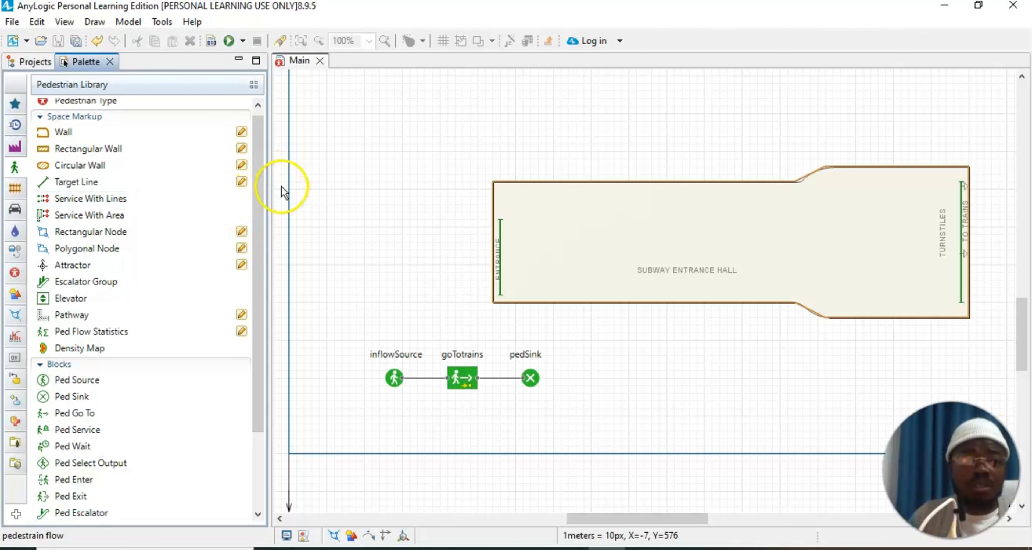
pyautogui.click(52, 199)
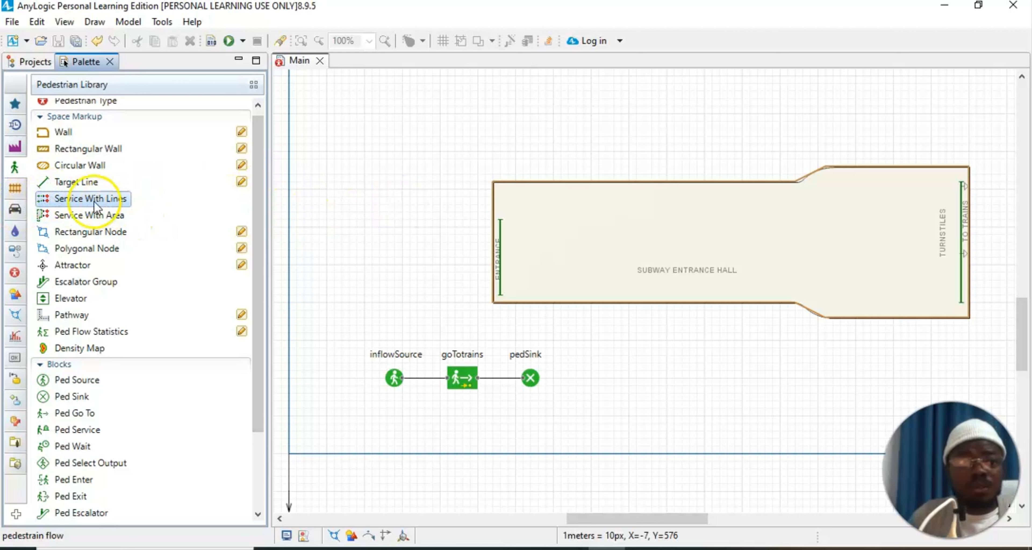
pyautogui.moveTo(65, 200); pyautogui.dragTo(845, 194)
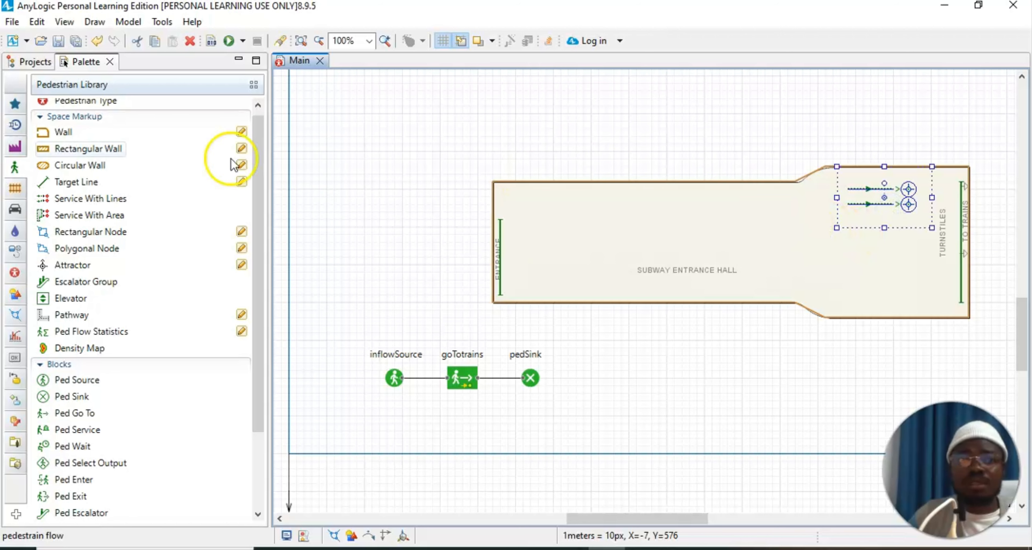
# Step: Set the new Service With Lines markup to 6 services and 6 queues
pyautogui.click(64, 21)
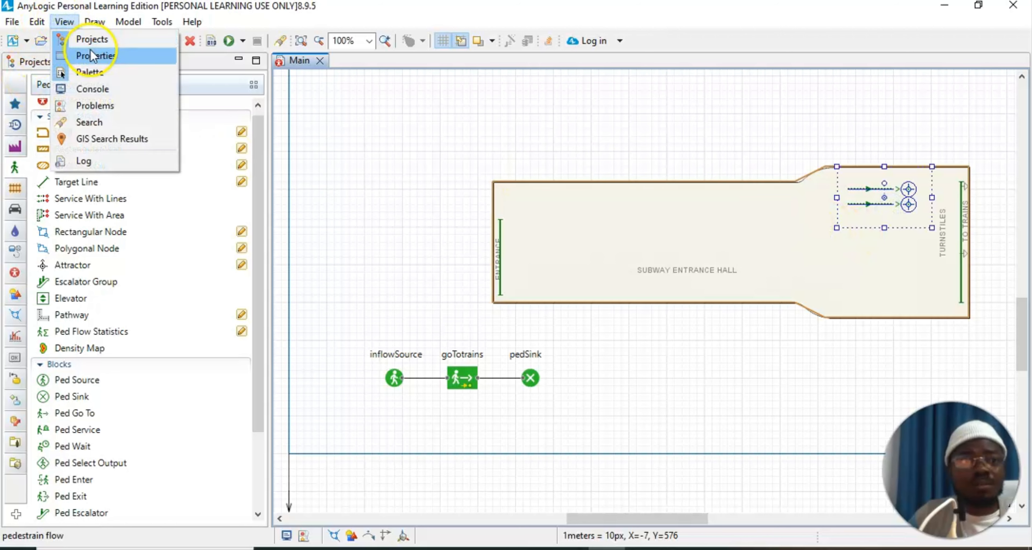
pyautogui.click(93, 57)
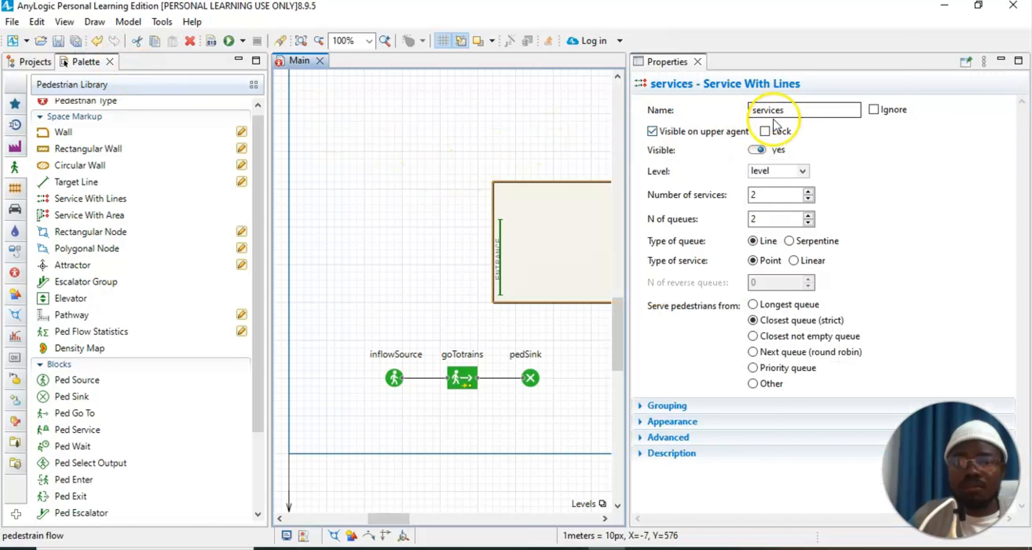
pyautogui.click(809, 191)
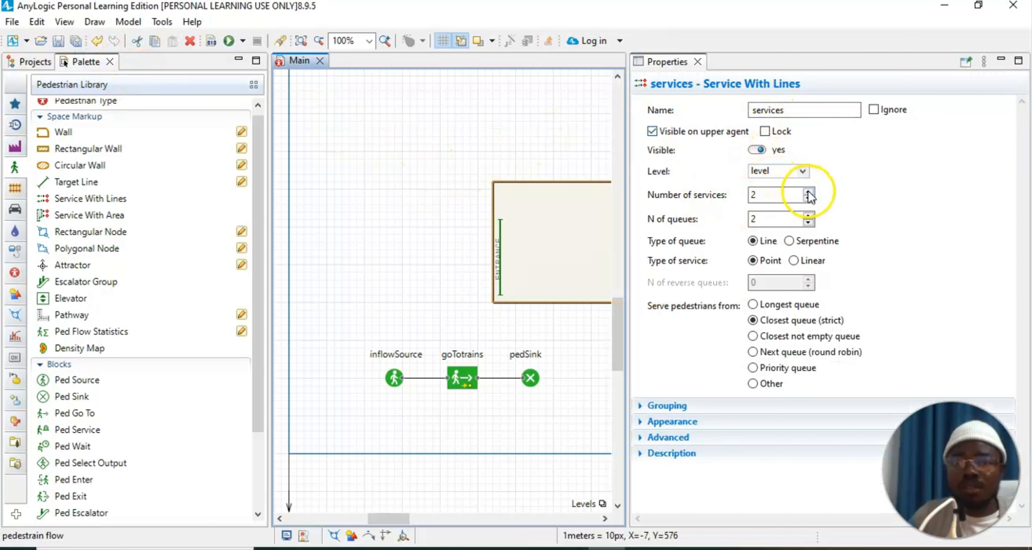
pyautogui.click(809, 191)
pyautogui.click(808, 191)
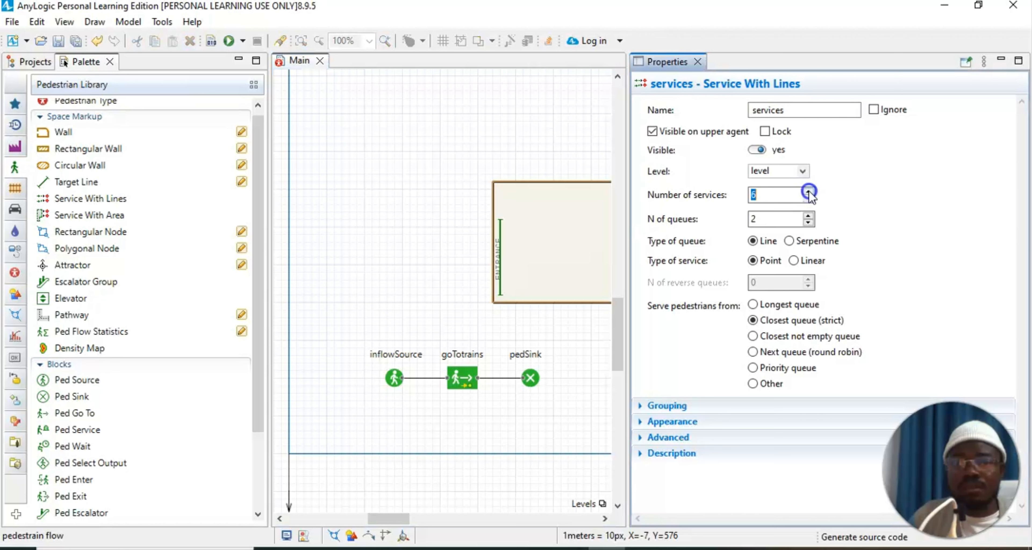
pyautogui.click(808, 192)
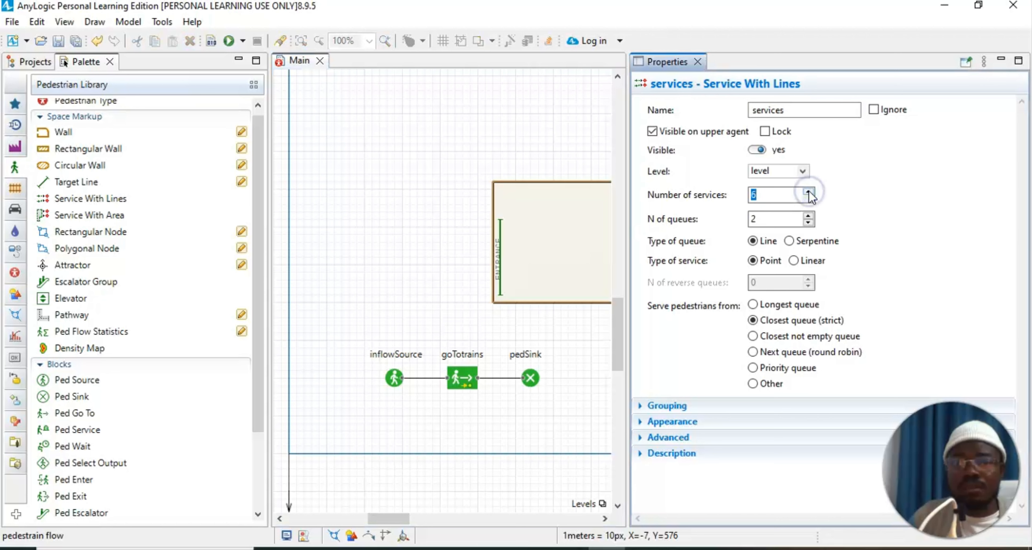
pyautogui.click(808, 216)
pyautogui.click(809, 216)
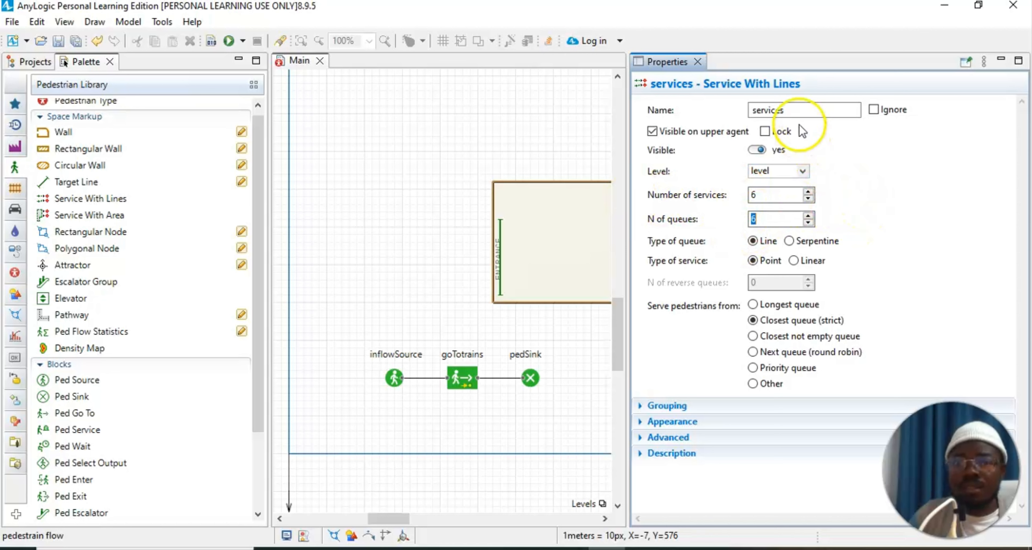
# Step: Rename the service markup faregates and make its type of service Linear, closing its properties when done
pyautogui.click(793, 110)
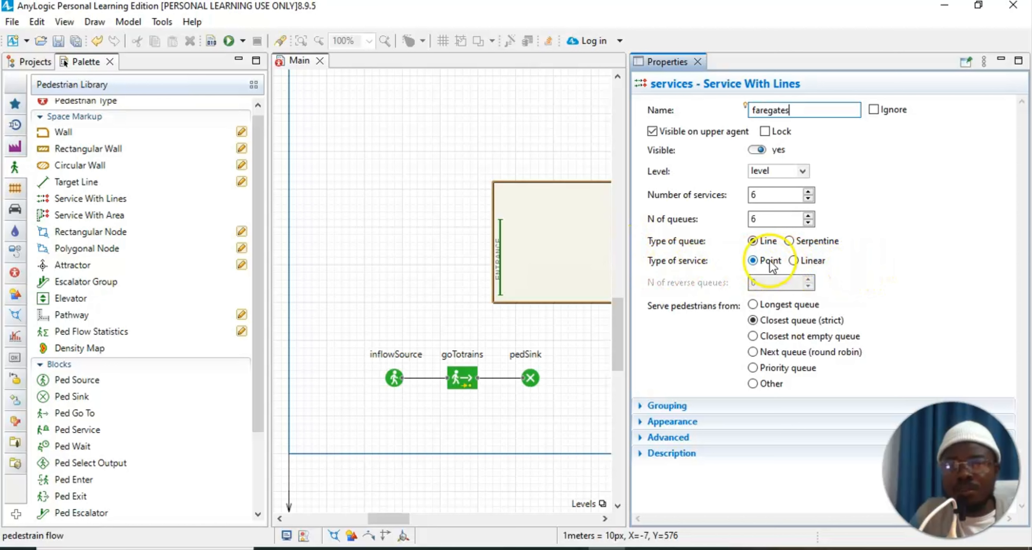
pyautogui.click(794, 261)
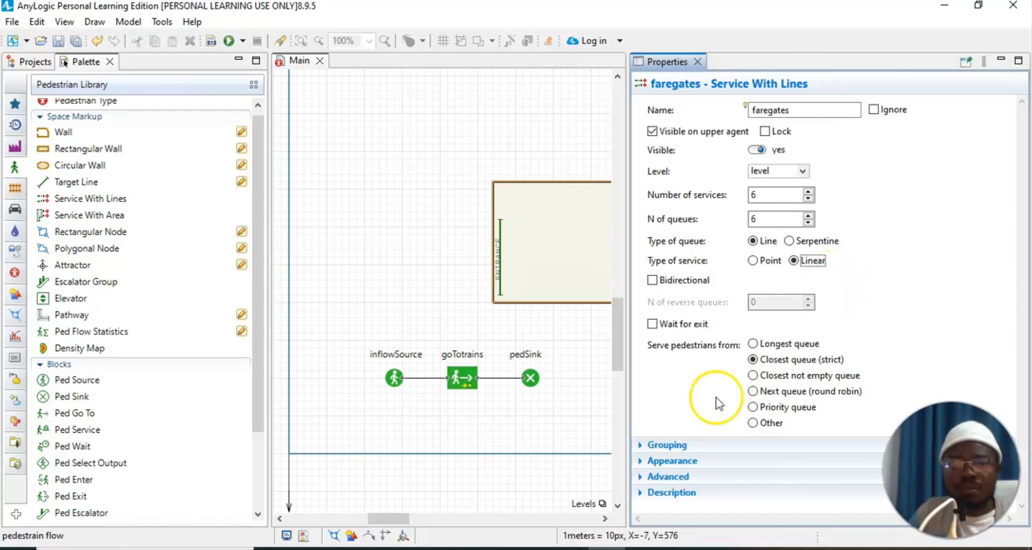
pyautogui.click(643, 548)
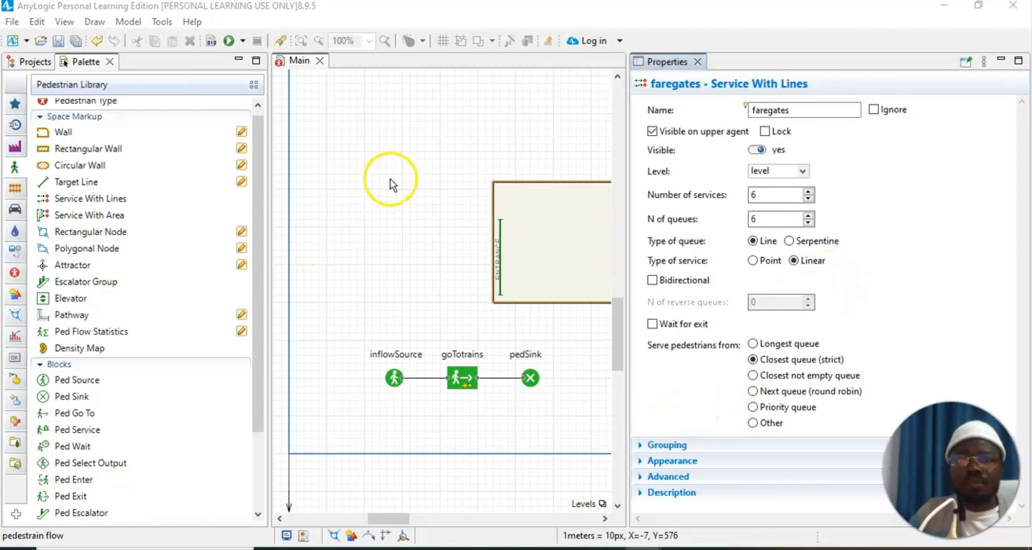
pyautogui.click(488, 135)
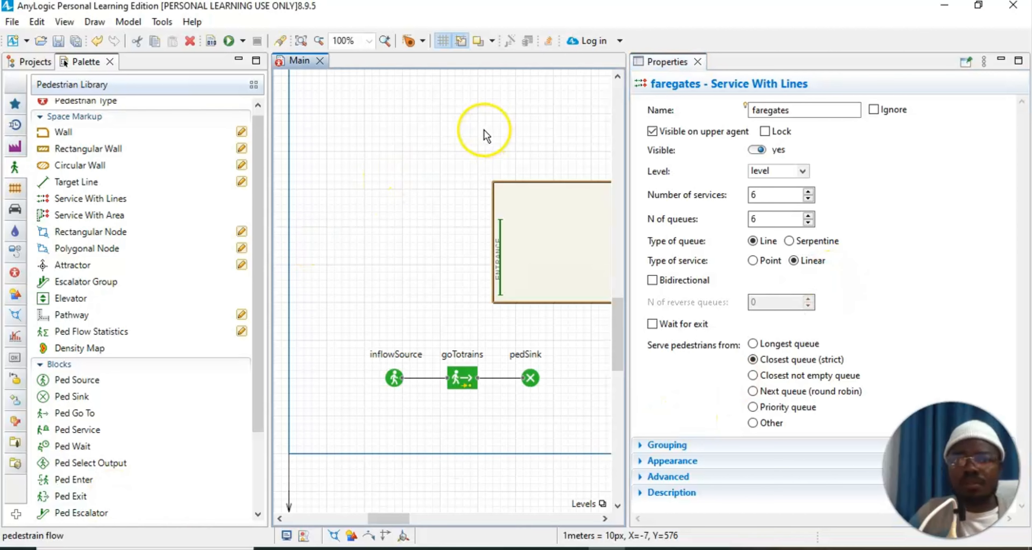
pyautogui.click(699, 63)
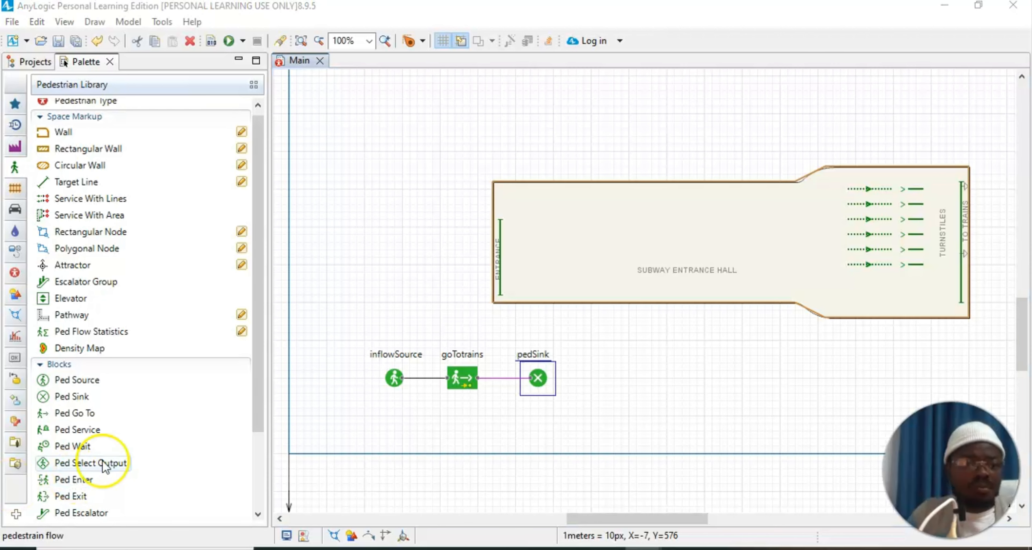
# Step: Move the pedSink and goTotrains blocks farther along the flowchart to open a gap after inflowSource
pyautogui.moveTo(529, 380); pyautogui.dragTo(536, 380)
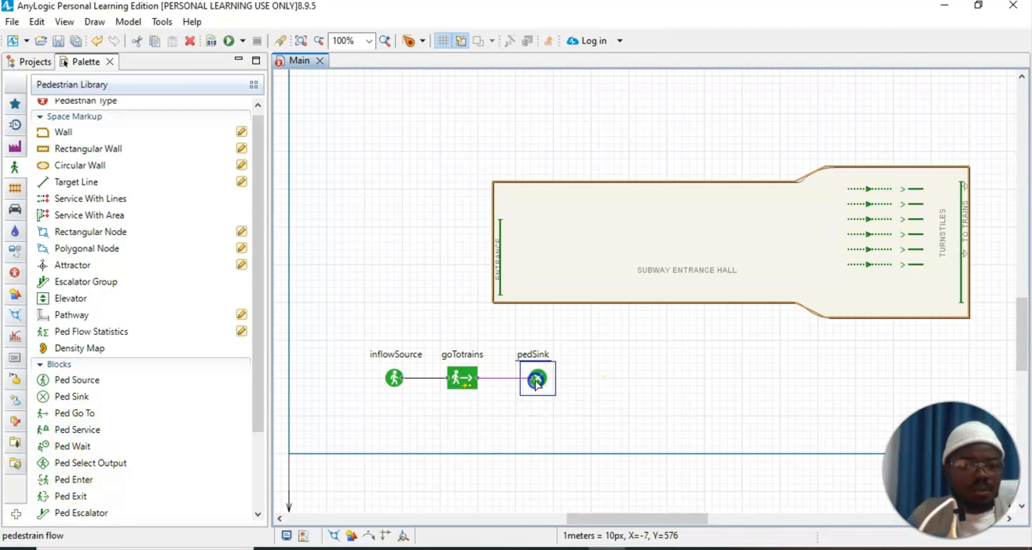
pyautogui.click(612, 365)
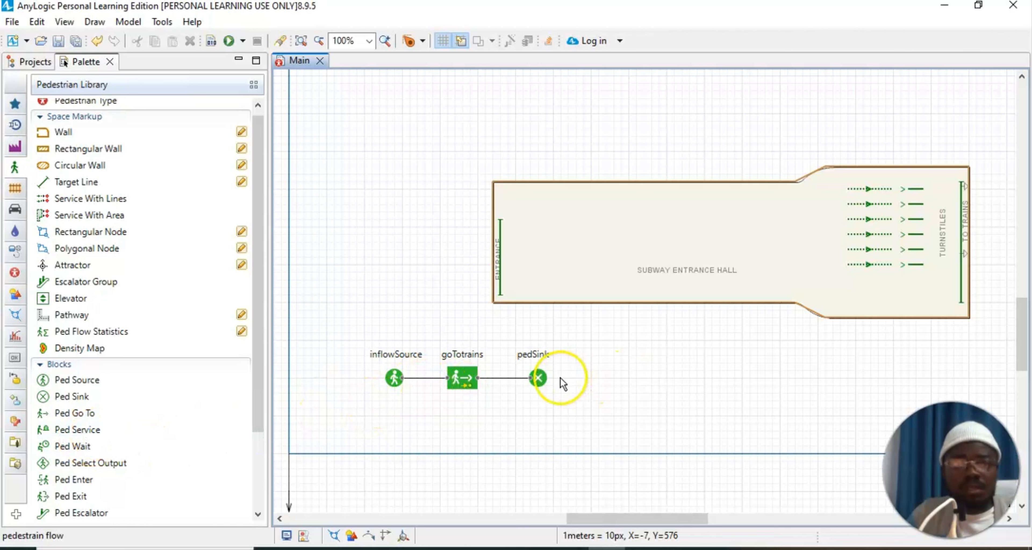
pyautogui.click(537, 378)
pyautogui.moveTo(537, 379); pyautogui.dragTo(726, 378)
pyautogui.moveTo(466, 378); pyautogui.dragTo(646, 378)
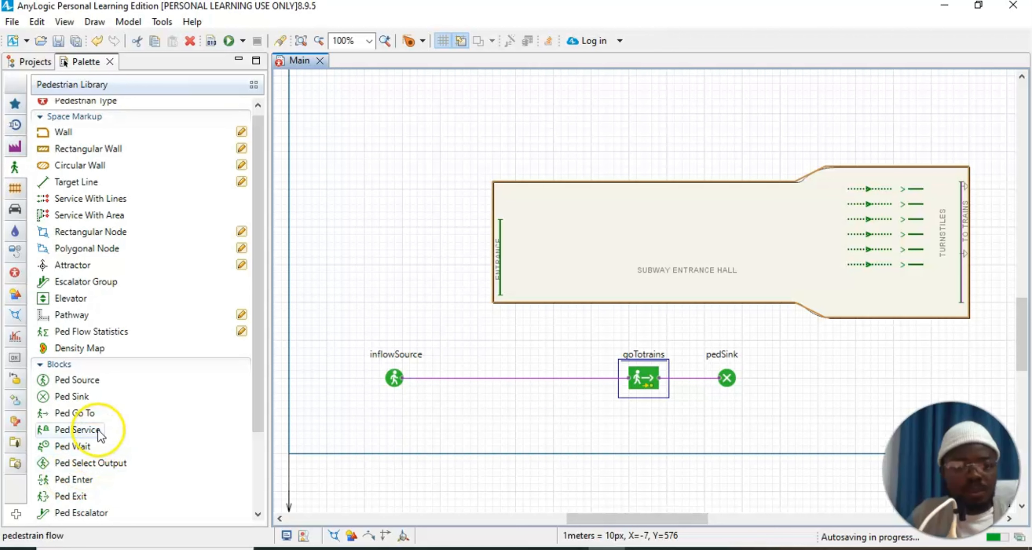
# Step: Insert a Ped Service block into the flowchart connection between inflowSource and goTotrains
pyautogui.moveTo(100, 435); pyautogui.dragTo(471, 383)
pyautogui.click(728, 379)
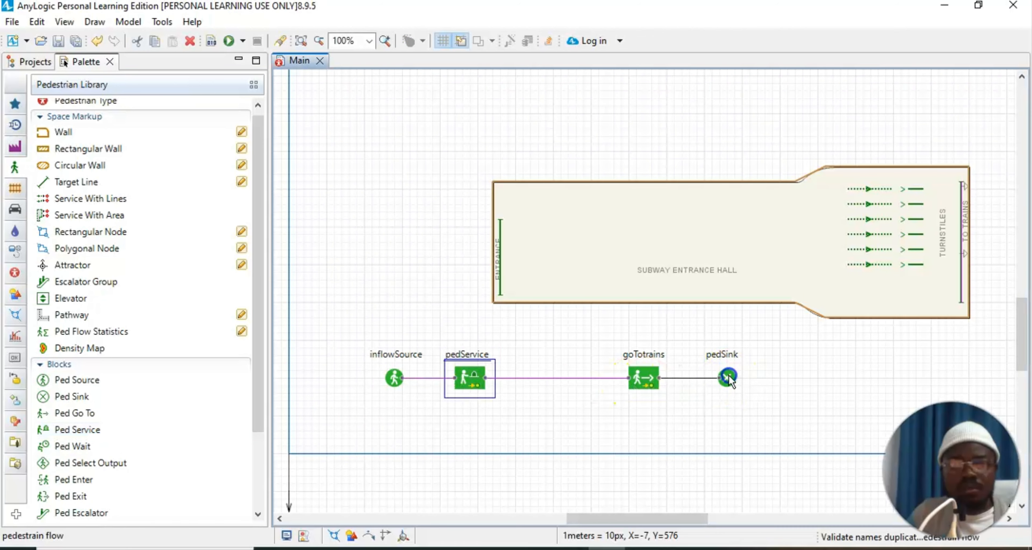
pyautogui.click(816, 370)
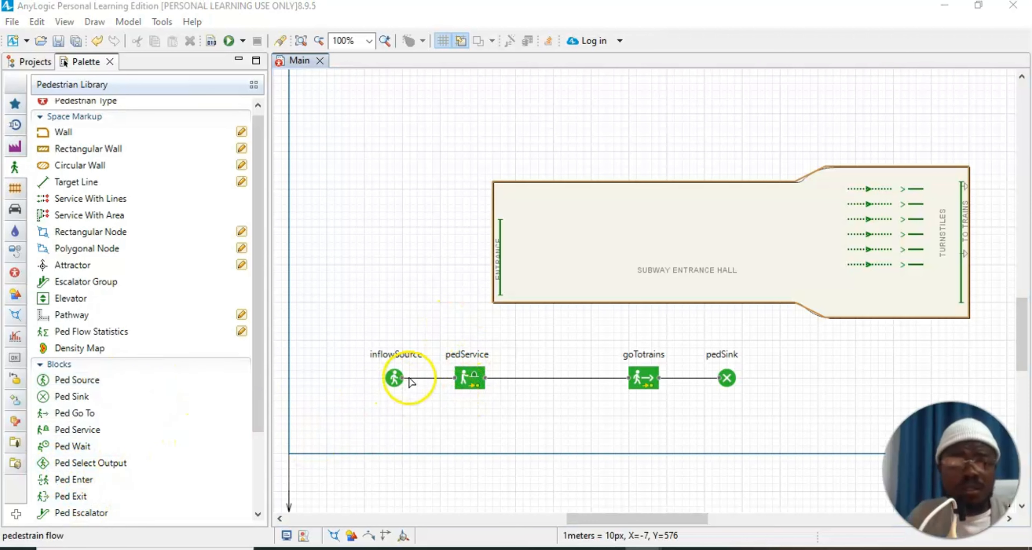
# Step: Rename the new Ped Service block atFaregates
pyautogui.click(470, 377)
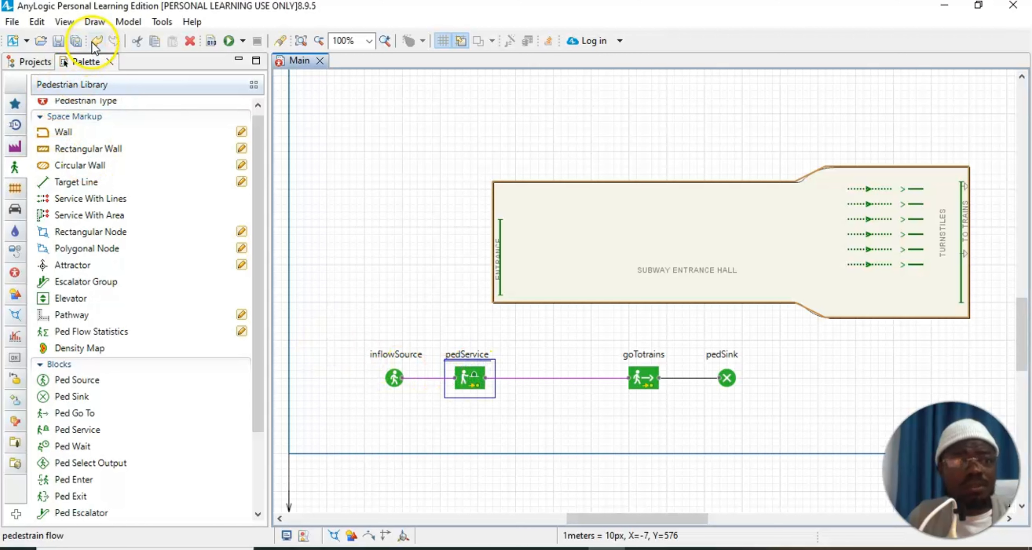
pyautogui.click(64, 21)
pyautogui.click(80, 54)
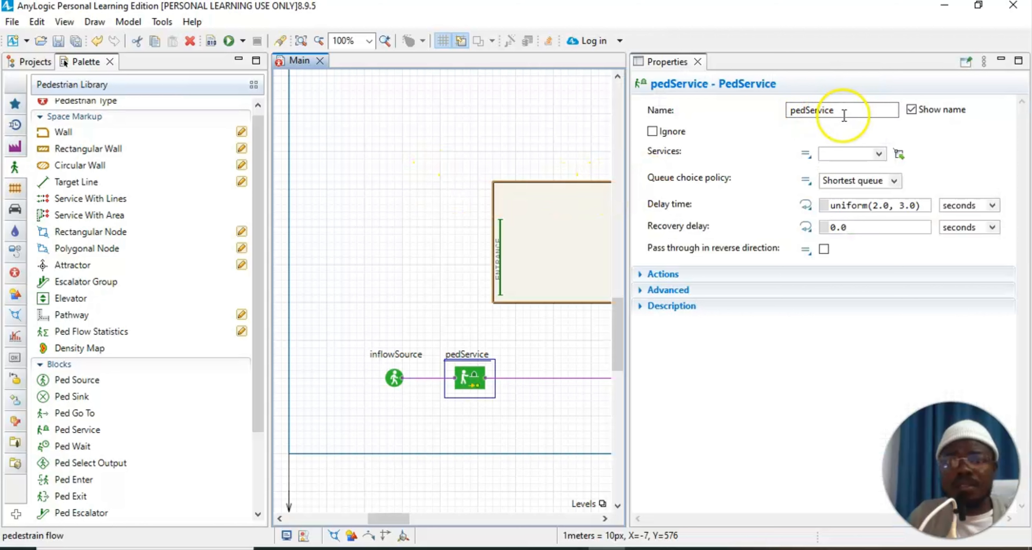
pyautogui.moveTo(842, 115); pyautogui.dragTo(779, 114)
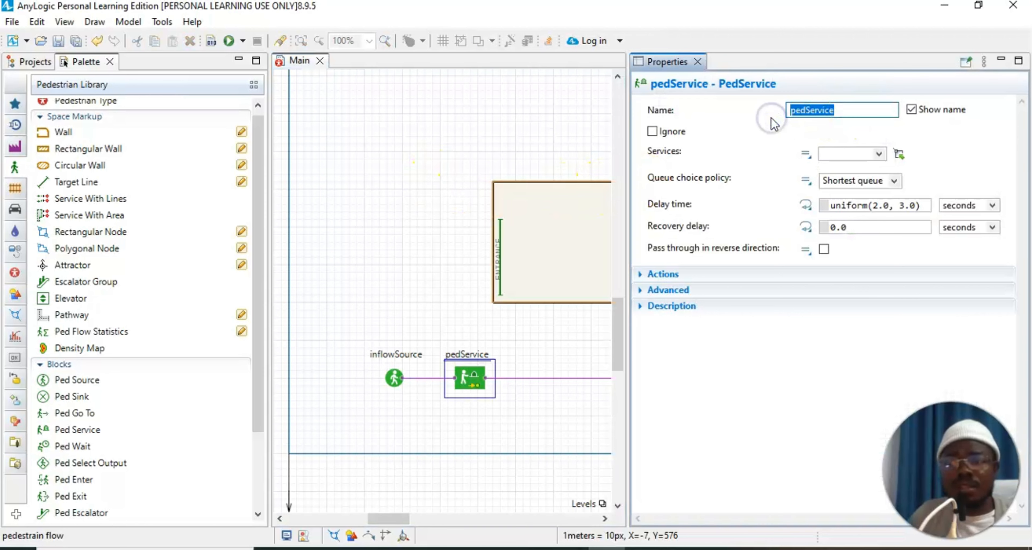
pyautogui.press('BackSpace')
pyautogui.write('a')
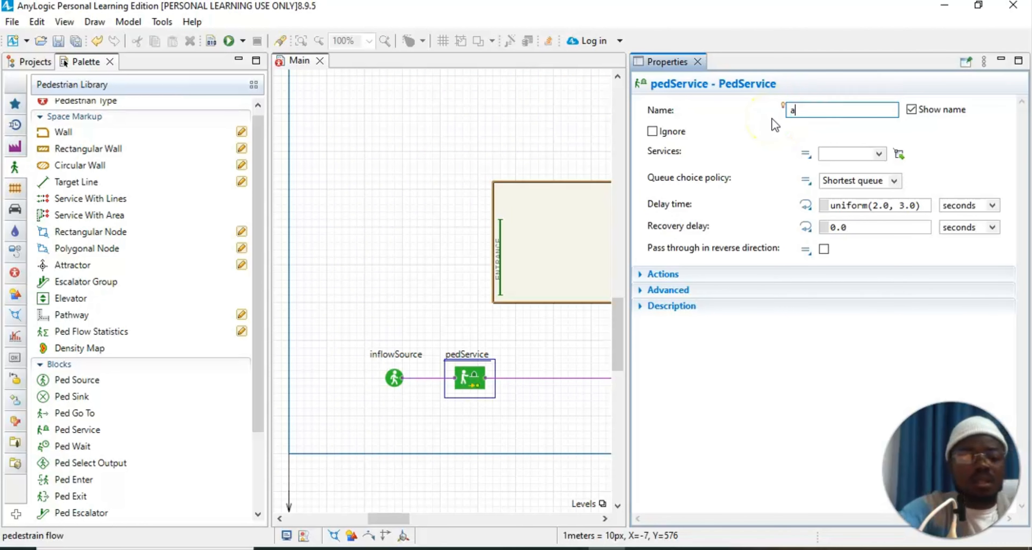
pyautogui.write('tFaregates')
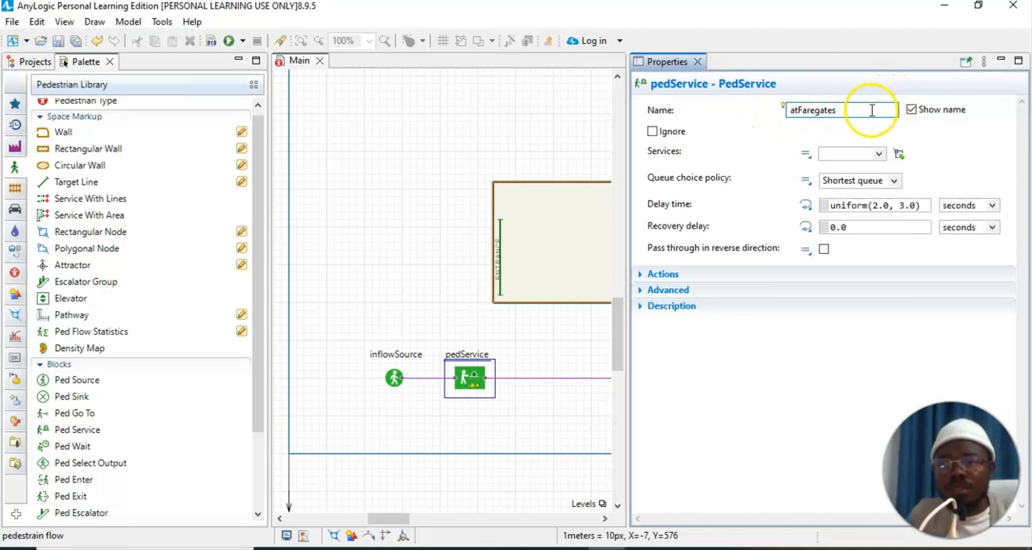
# Step: Assign the faregates markup as the services of the atFaregates block and close its properties
pyautogui.click(878, 155)
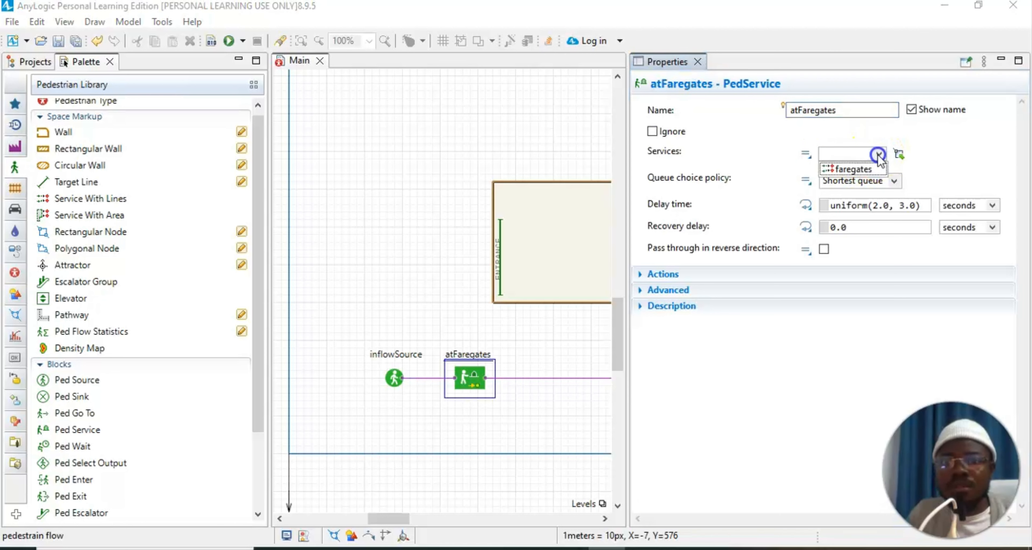
pyautogui.click(853, 170)
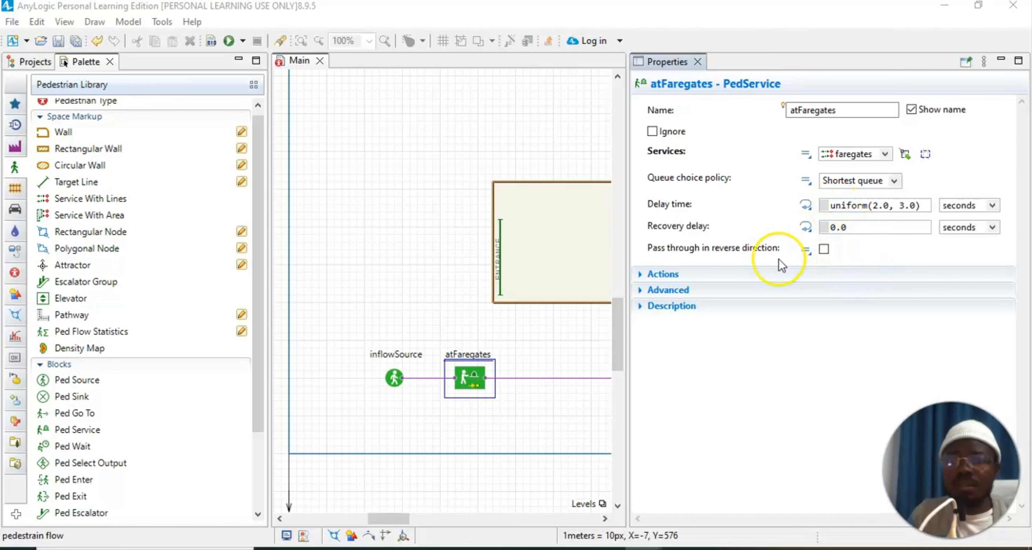
pyautogui.click(698, 65)
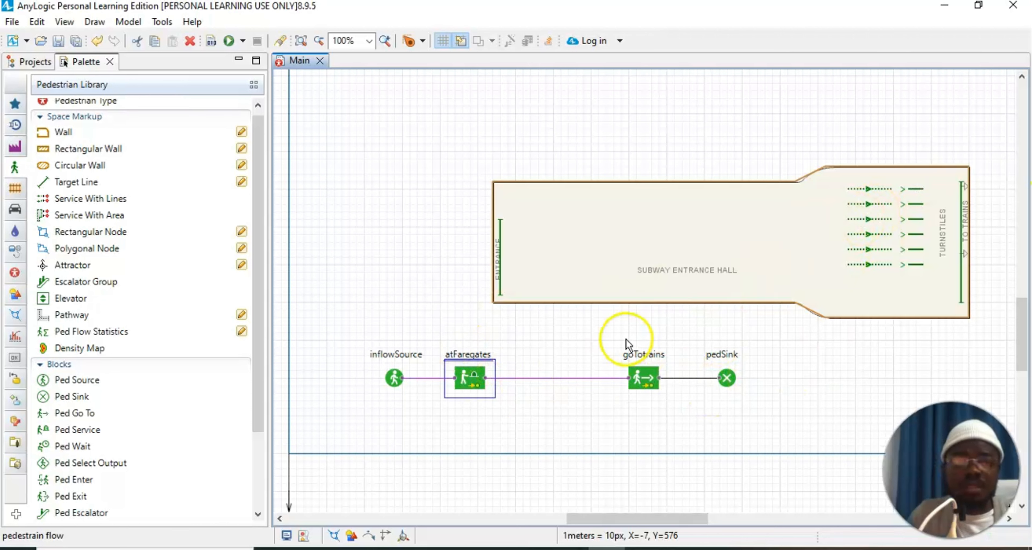
# Step: Run the pedestrian flow simulation and examine how pedestrians pass through the turnstiles to the trains
pyautogui.click(229, 40)
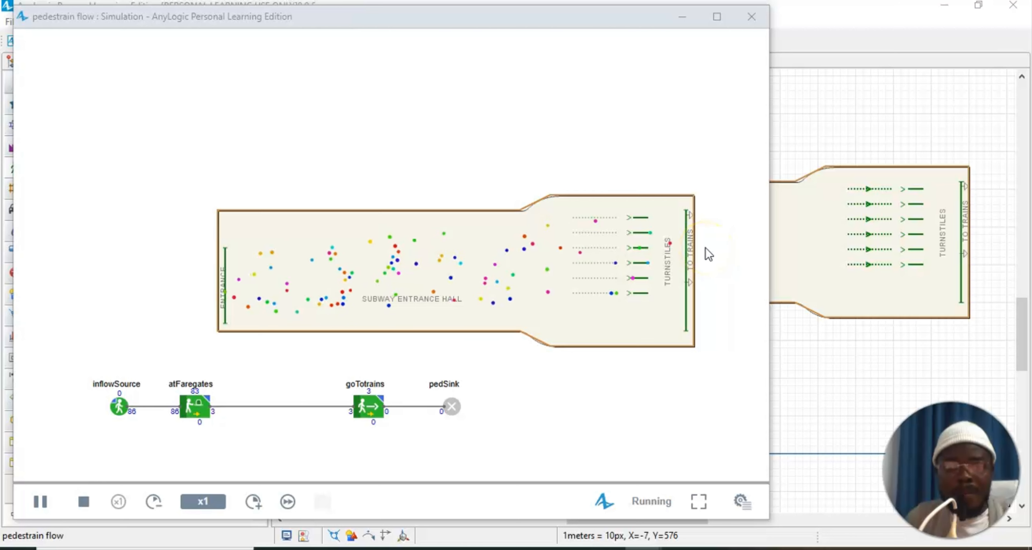
pyautogui.click(676, 243)
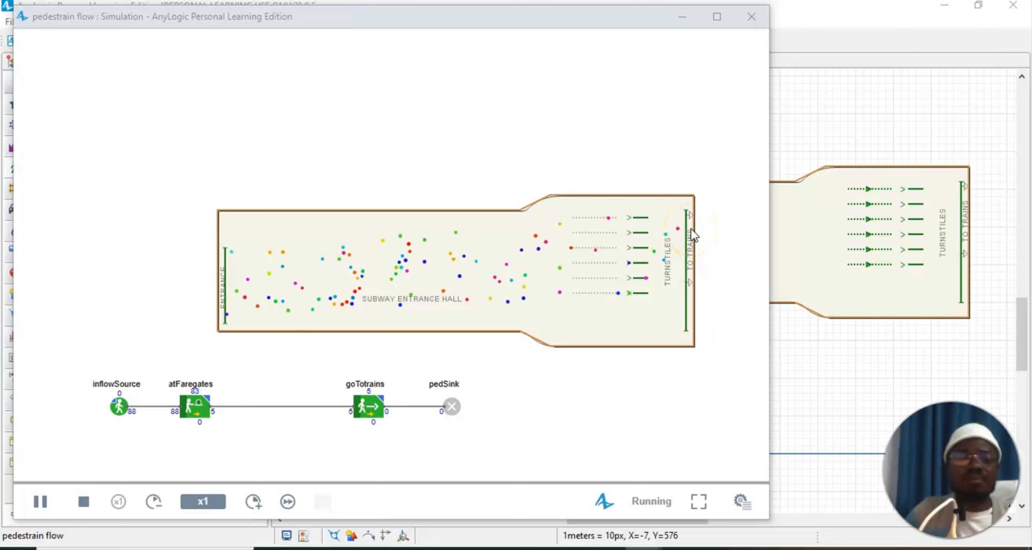
pyautogui.click(694, 240)
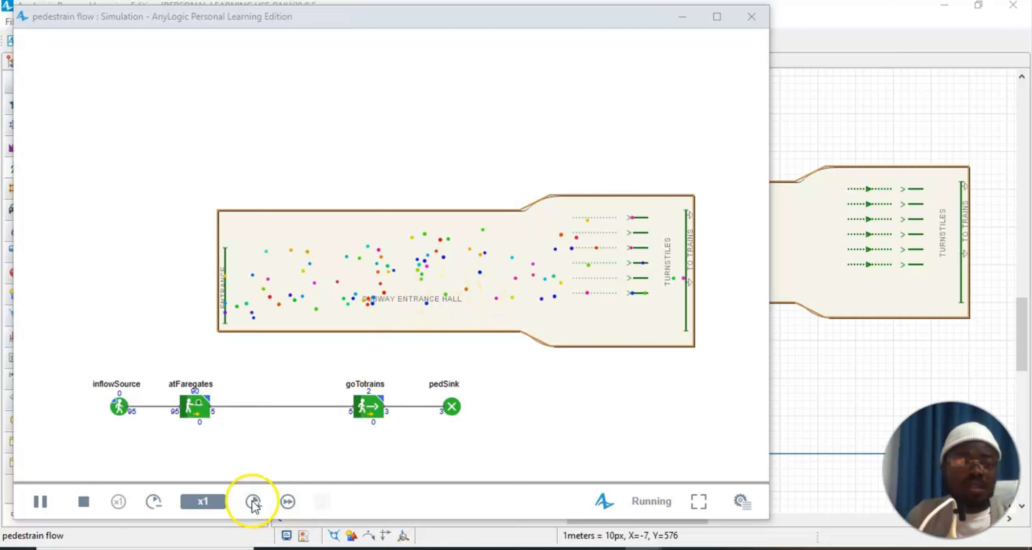
# Step: Switch the running simulation to virtual time to examine the queues at the turnstiles, and close its window
pyautogui.click(198, 503)
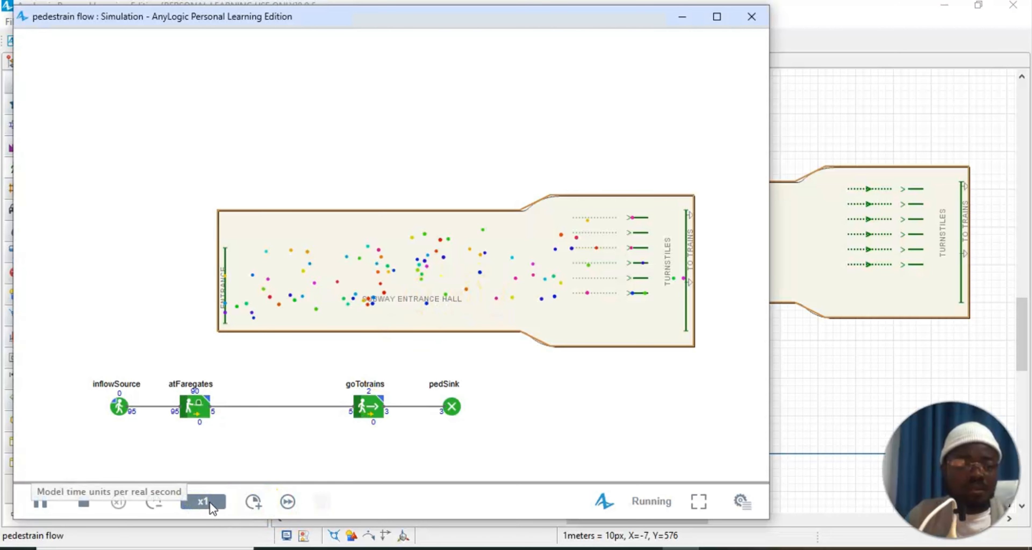
pyautogui.click(208, 503)
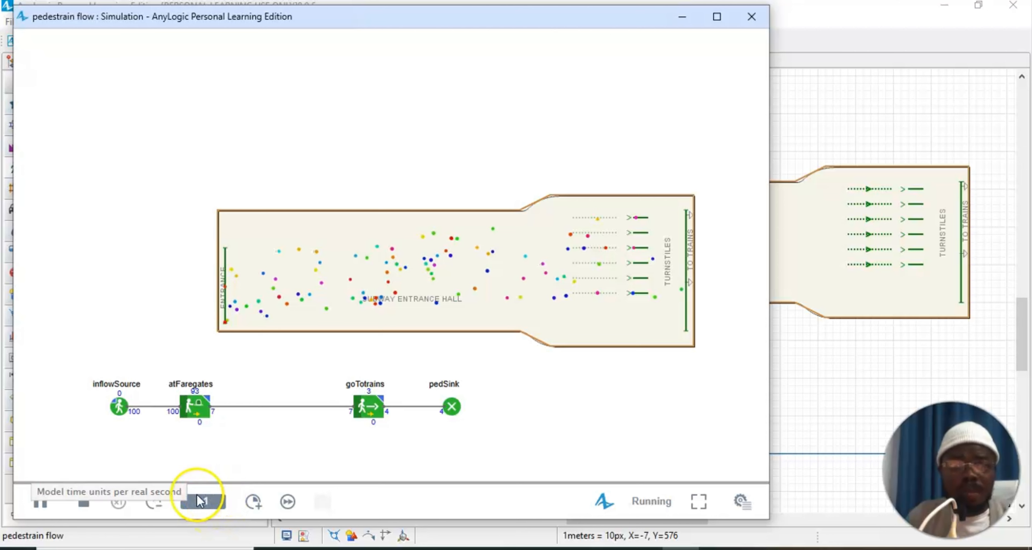
pyautogui.click(204, 504)
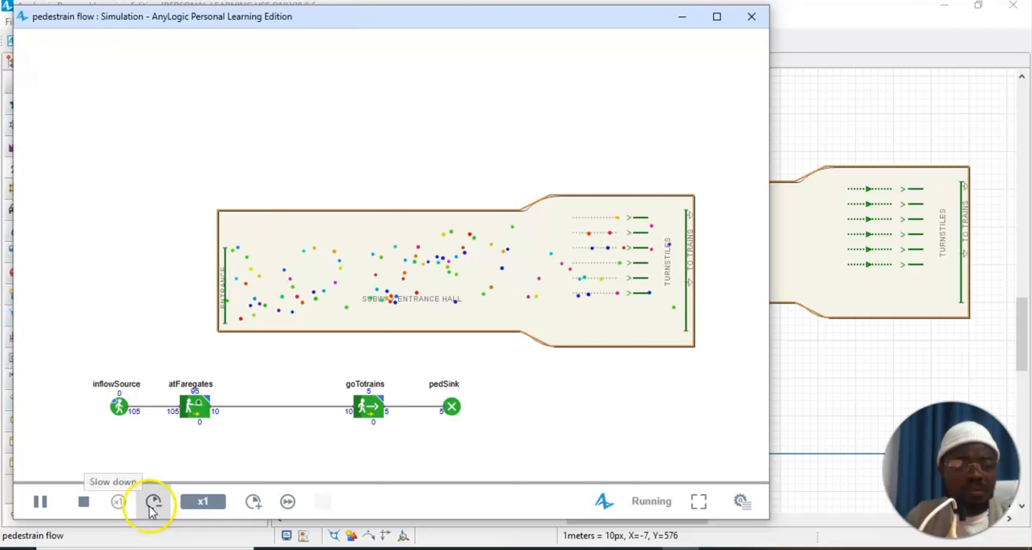
pyautogui.click(123, 505)
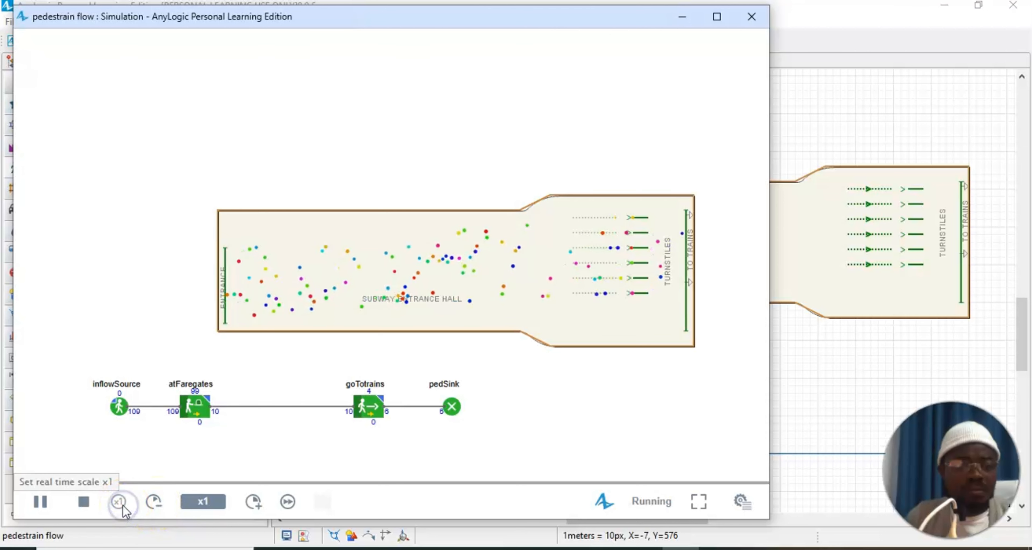
pyautogui.click(287, 502)
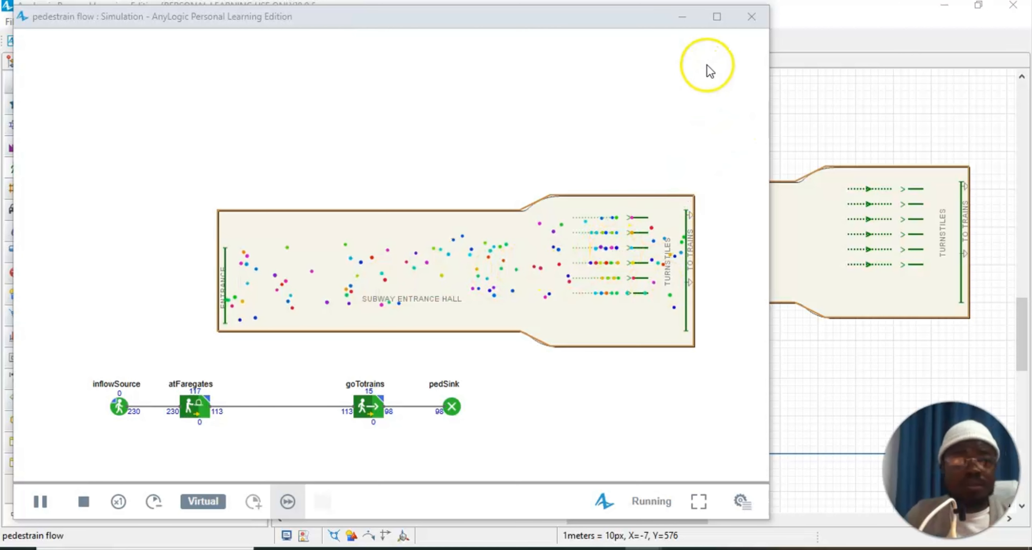
pyautogui.click(758, 20)
pyautogui.click(761, 117)
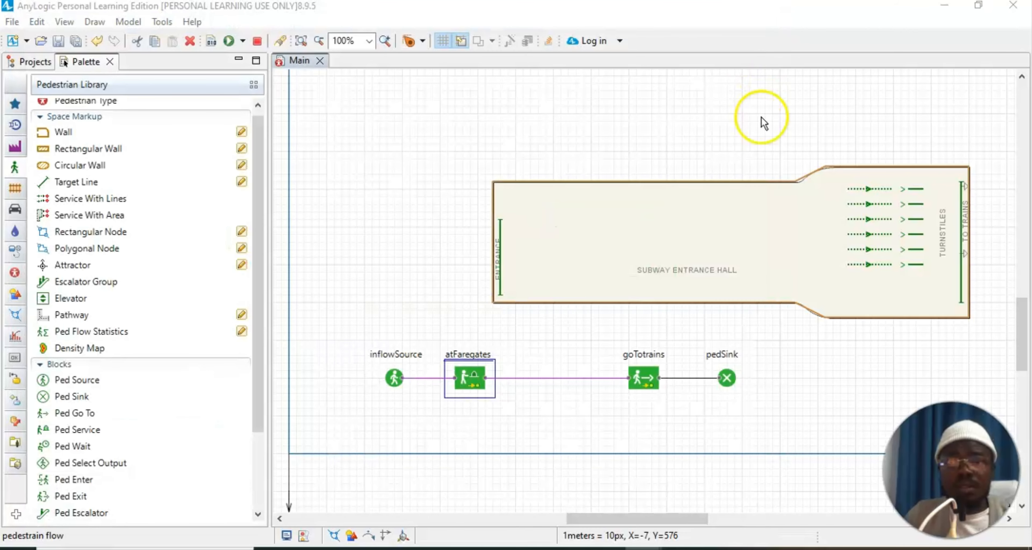
pyautogui.click(886, 215)
pyautogui.click(867, 232)
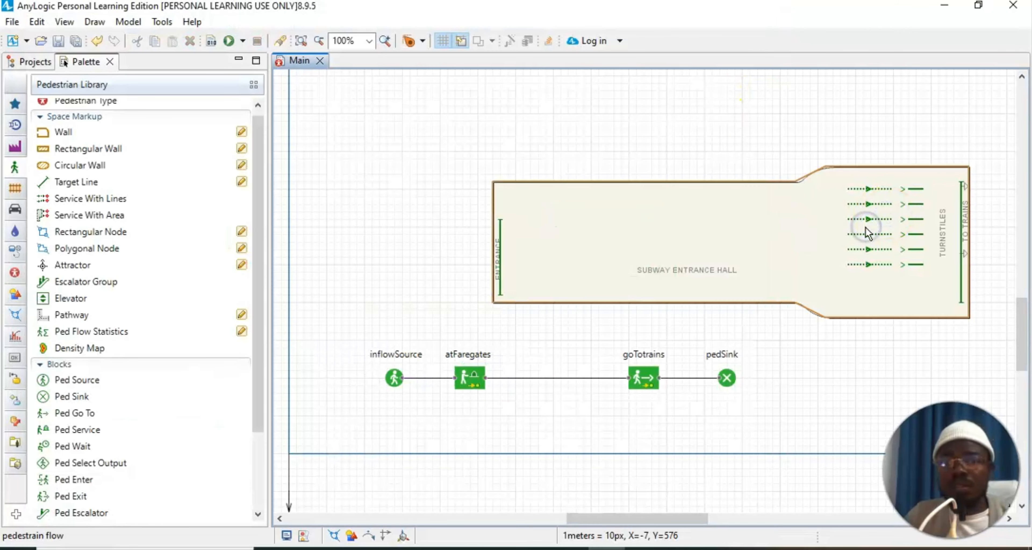
pyautogui.click(862, 232)
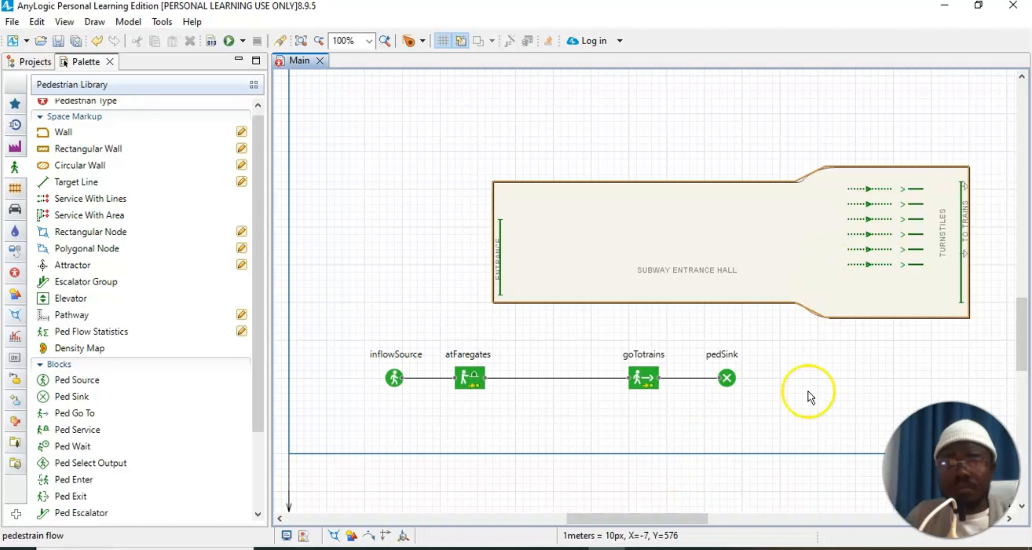
# Step: Set both the number of services and the number of queues of the faregates markup to 7, and close its properties
pyautogui.click(715, 472)
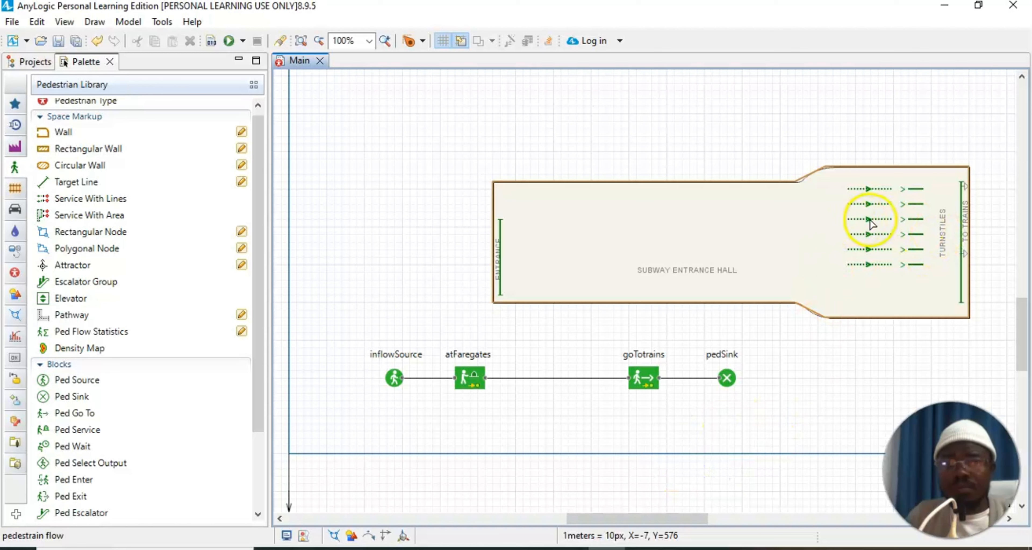
pyautogui.click(874, 223)
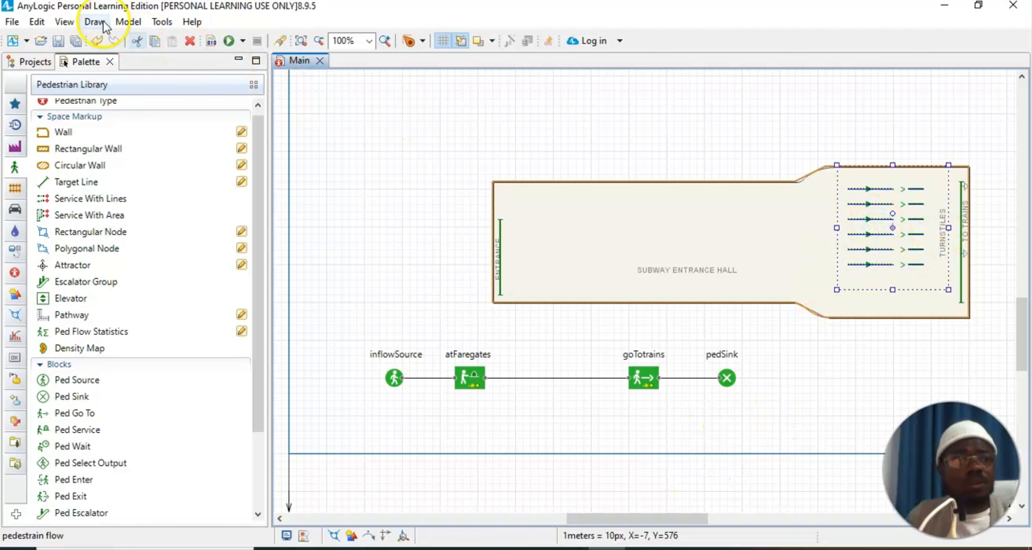
pyautogui.click(63, 22)
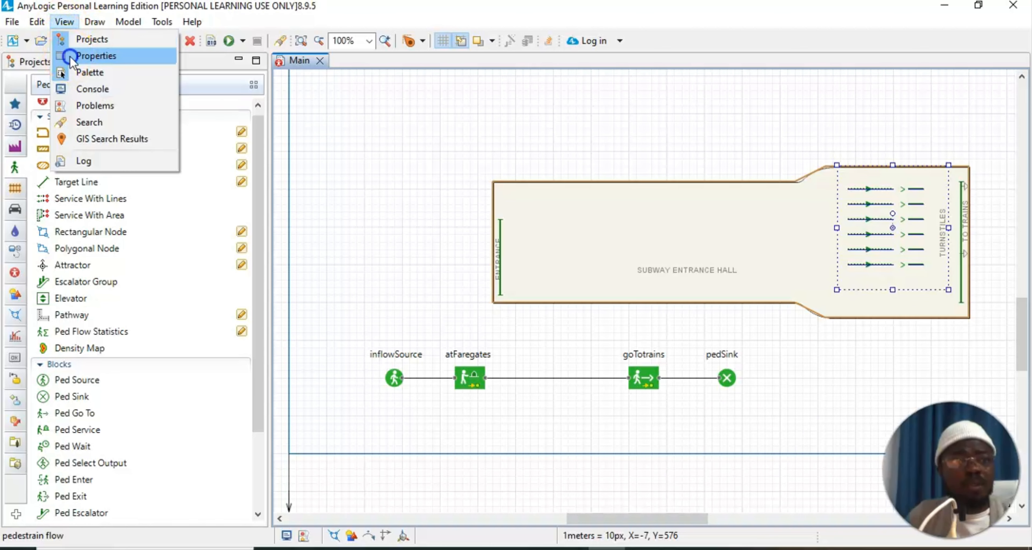
pyautogui.click(82, 72)
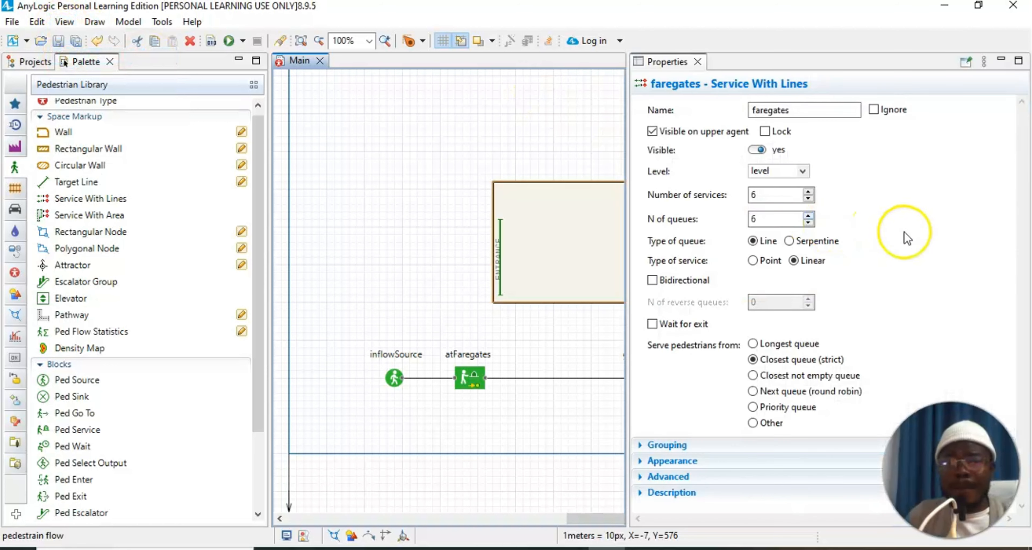
pyautogui.click(808, 192)
pyautogui.click(808, 215)
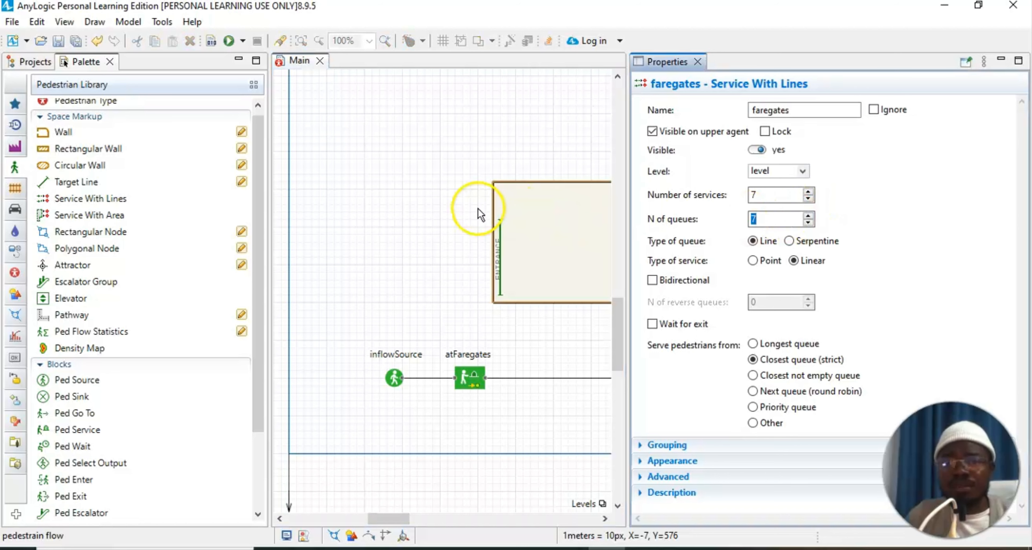
pyautogui.click(528, 183)
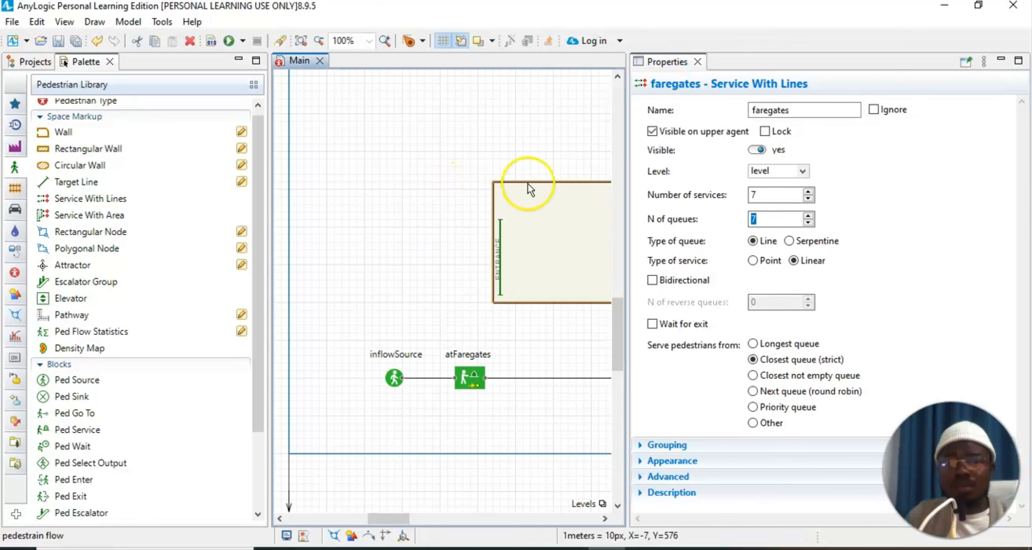
pyautogui.click(698, 62)
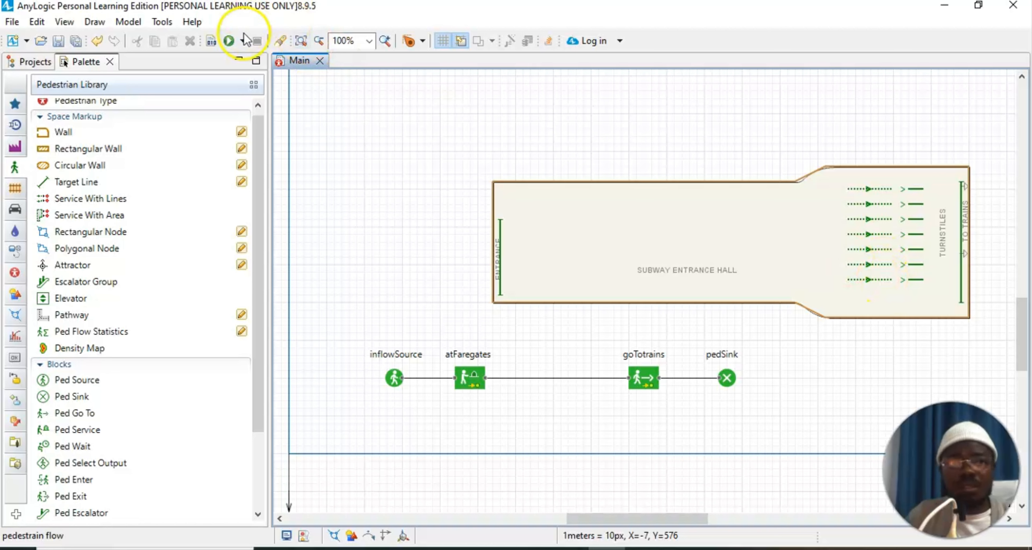
# Step: Run the simulation to examine how pedestrians spread across the seven turnstiles
pyautogui.click(229, 41)
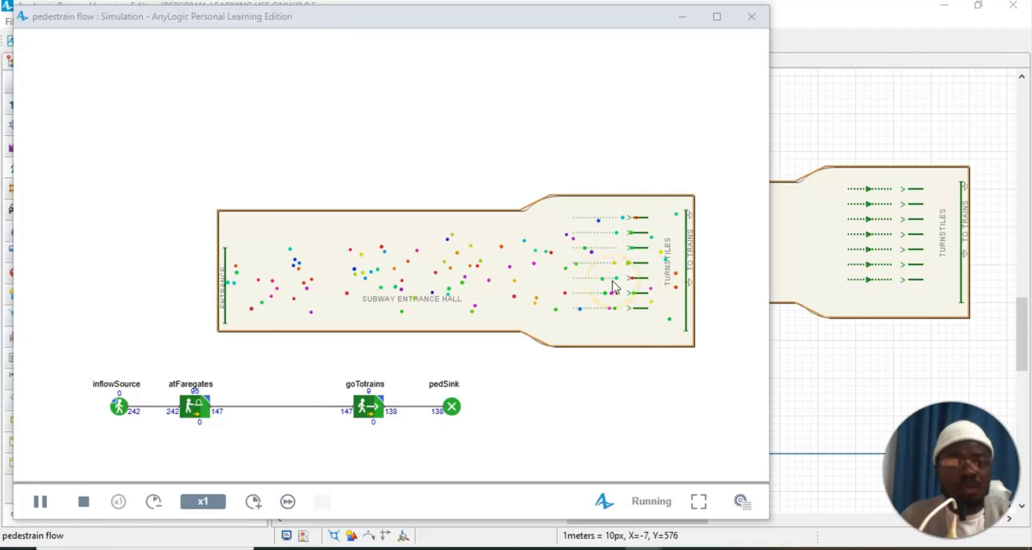
pyautogui.click(382, 276)
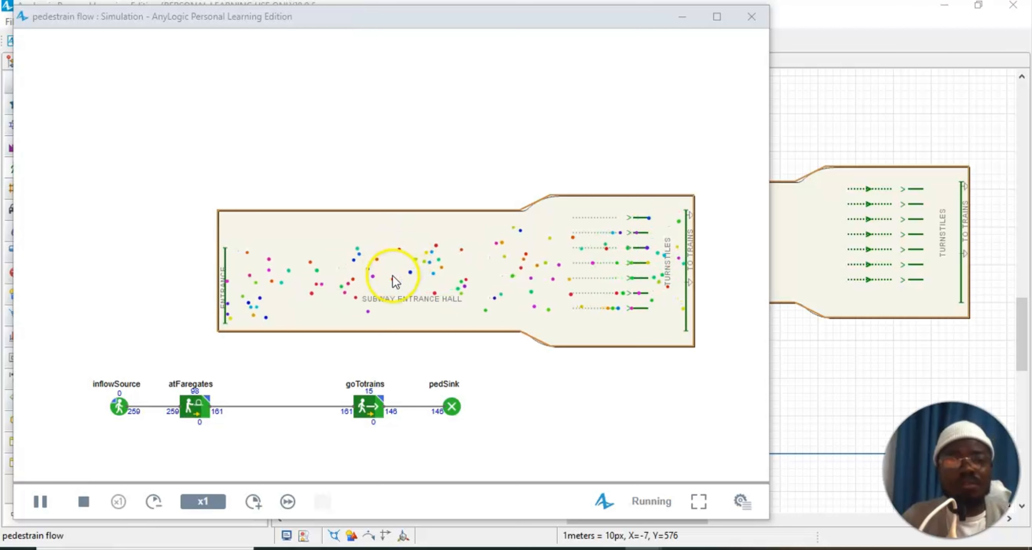
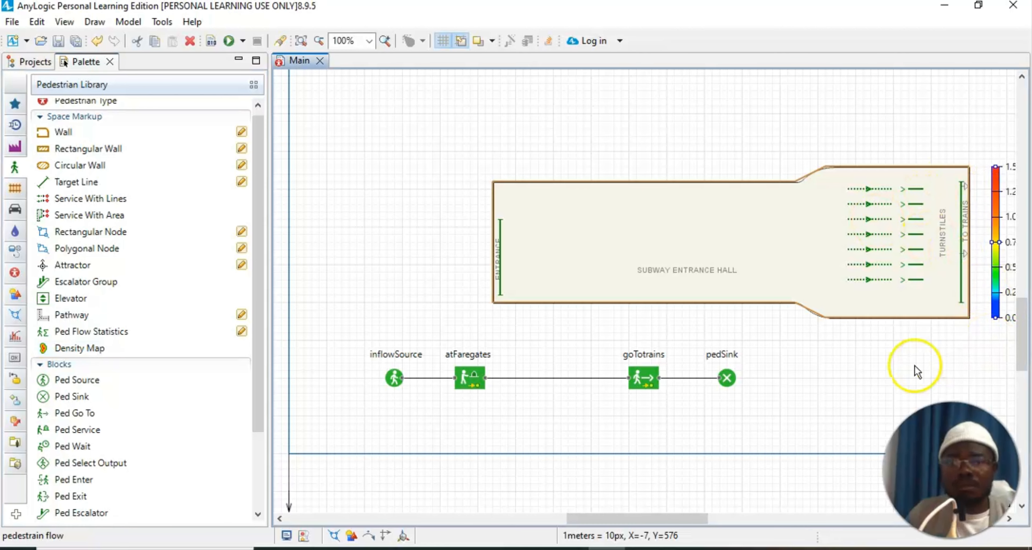
# Step: Run the simulation with the density map and switch it to virtual time to examine pedestrian density in the hall
pyautogui.moveTo(617, 518); pyautogui.dragTo(645, 518)
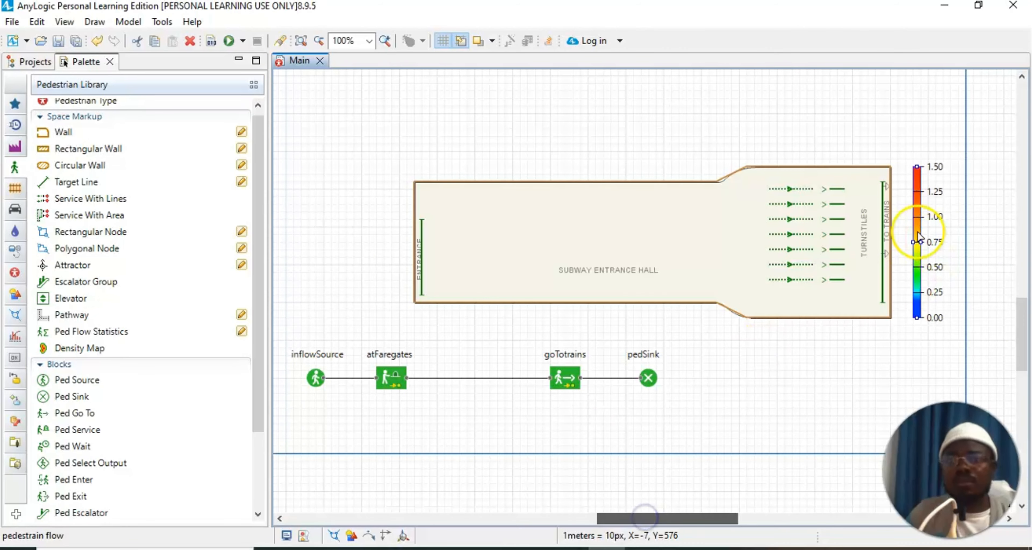
pyautogui.click(1004, 208)
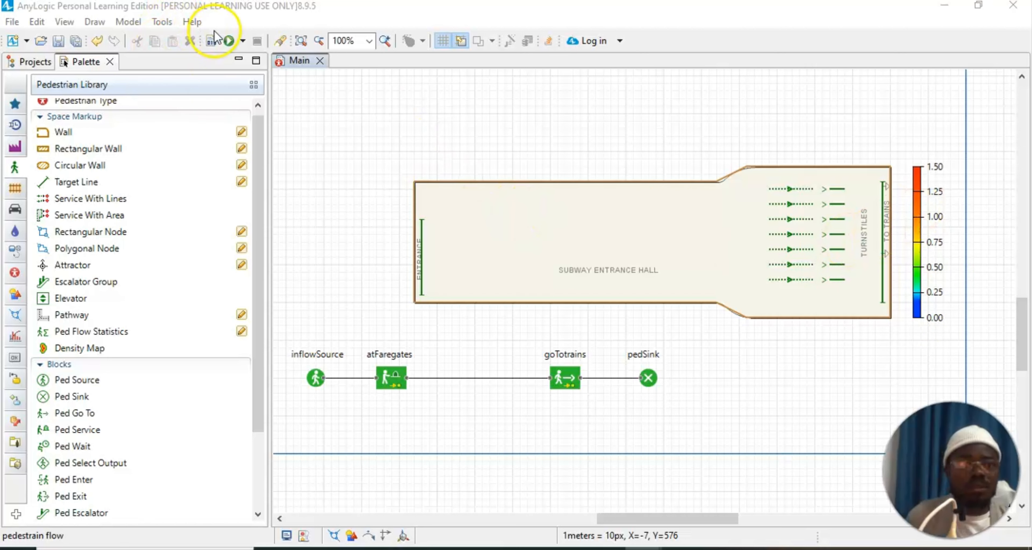
pyautogui.click(229, 41)
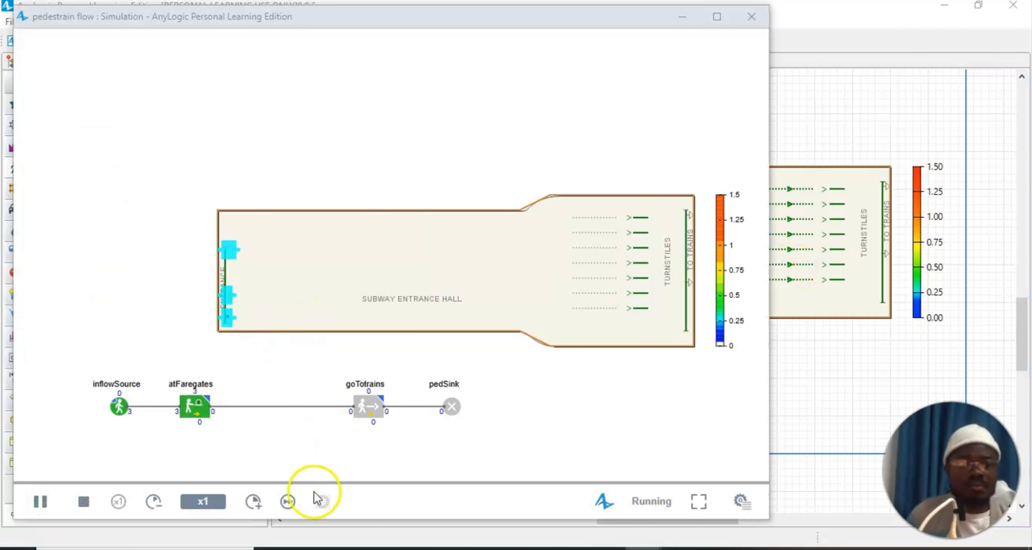
pyautogui.click(287, 502)
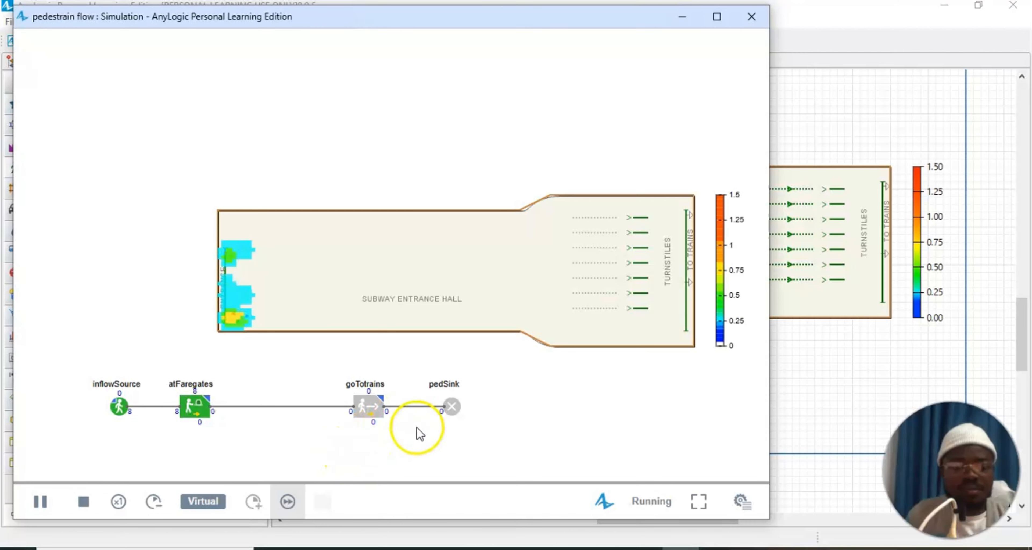
pyautogui.click(291, 504)
pyautogui.click(289, 504)
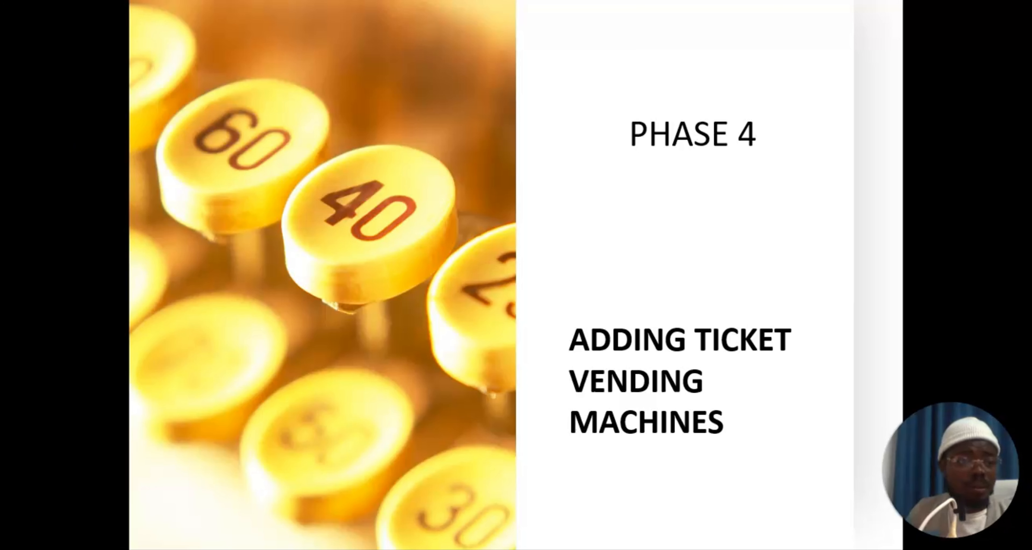
# Step: Switch to AnyLogic and place a Service With Lines in the middle of the hall, rotated so its service points face the upper wall
pyautogui.hotkey('alt', 'Tab')
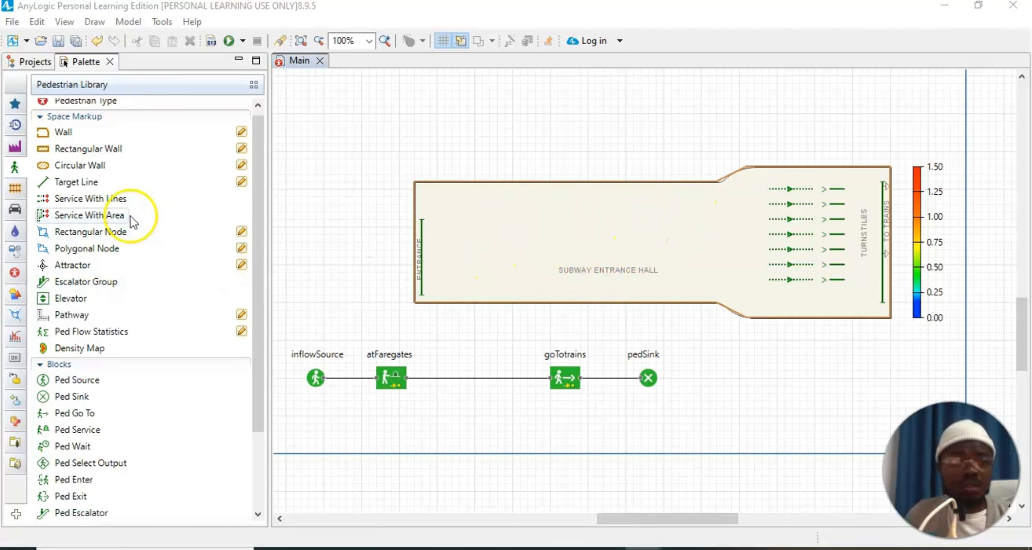
pyautogui.click(95, 199)
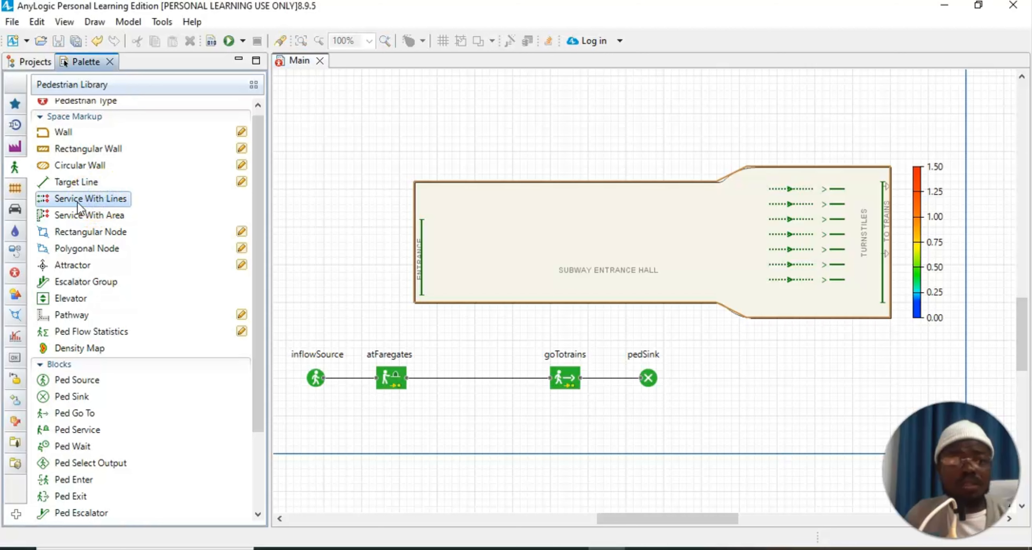
pyautogui.moveTo(78, 202); pyautogui.dragTo(586, 203)
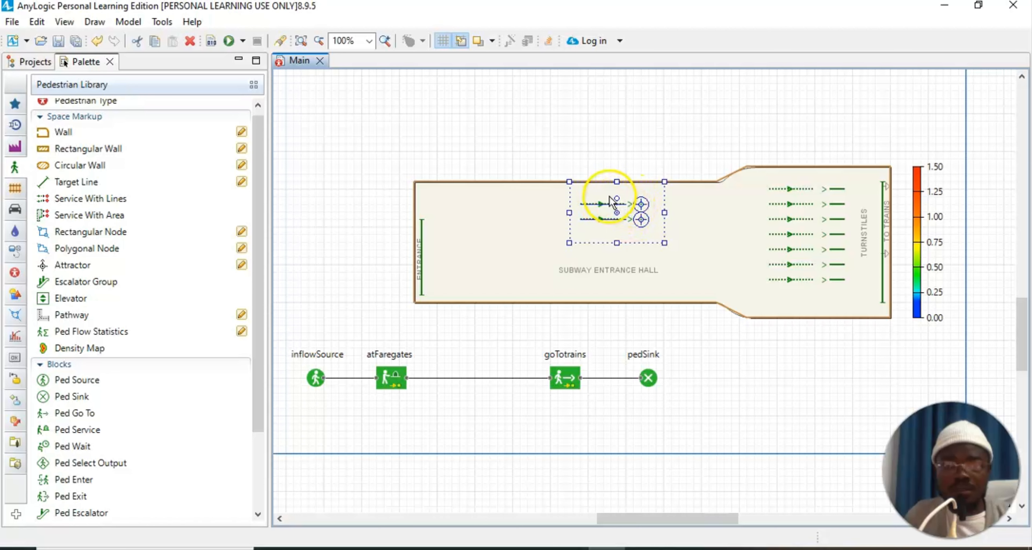
pyautogui.moveTo(614, 196); pyautogui.dragTo(581, 219)
pyautogui.click(680, 221)
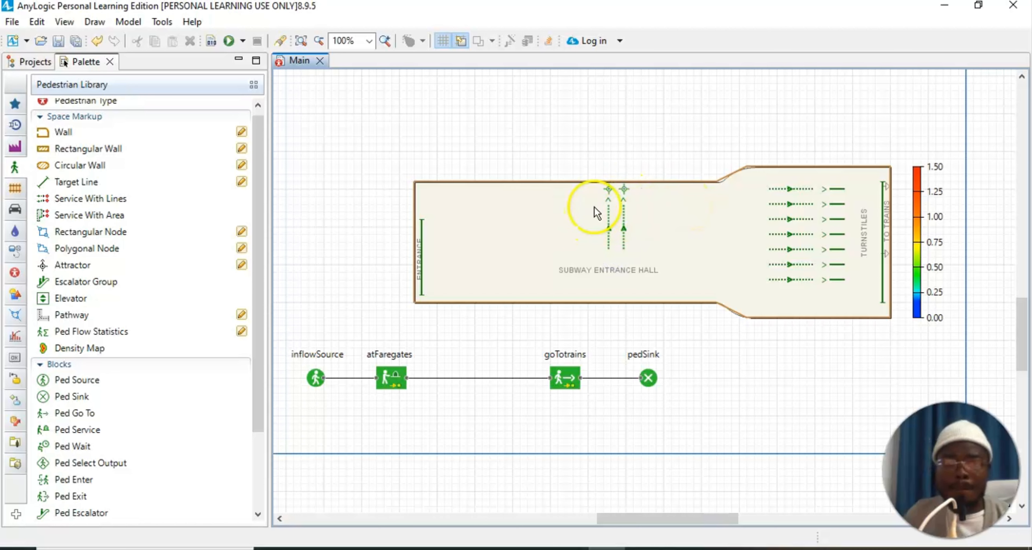
# Step: Rename the new Service With Lines markup ticketmachines
pyautogui.click(616, 199)
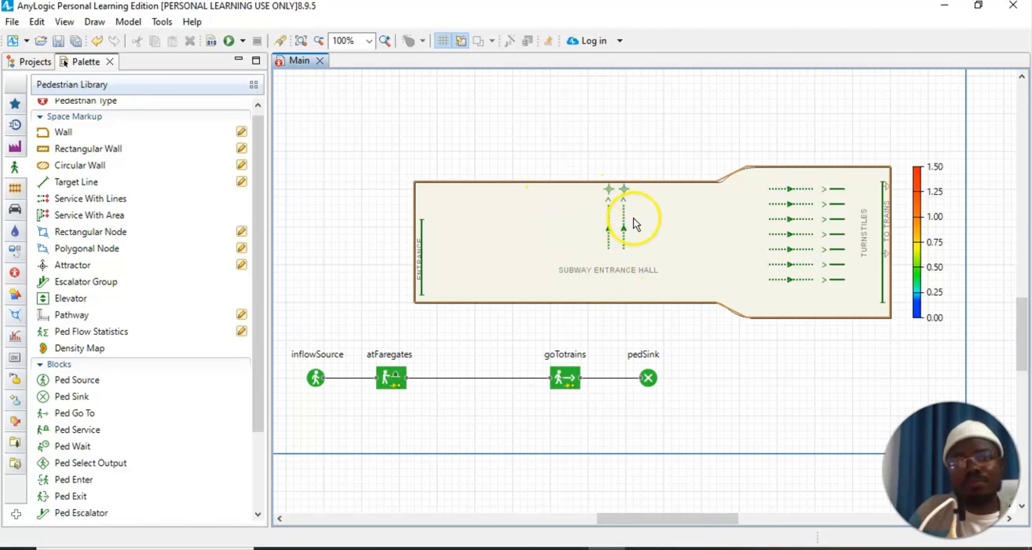
pyautogui.click(619, 210)
pyautogui.click(64, 22)
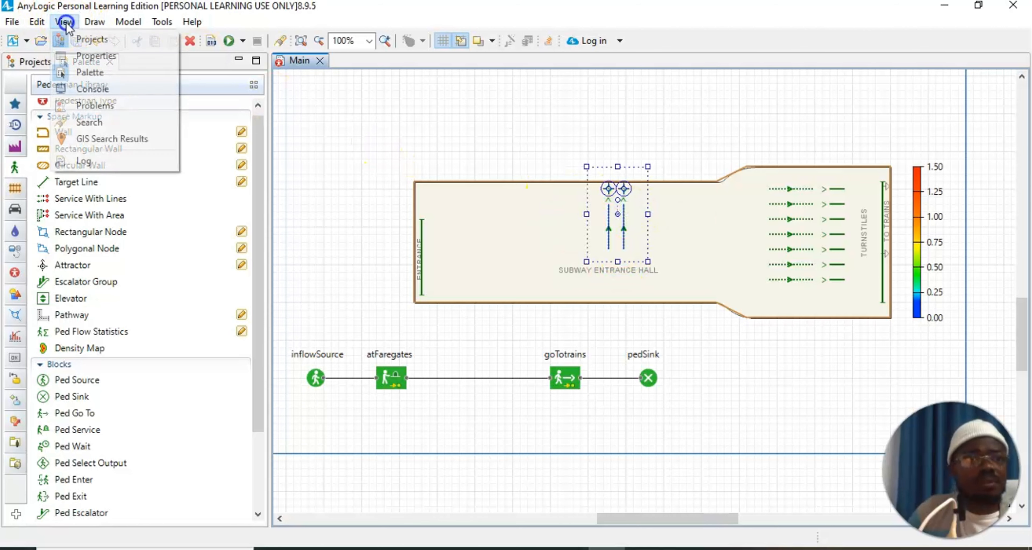
pyautogui.click(86, 56)
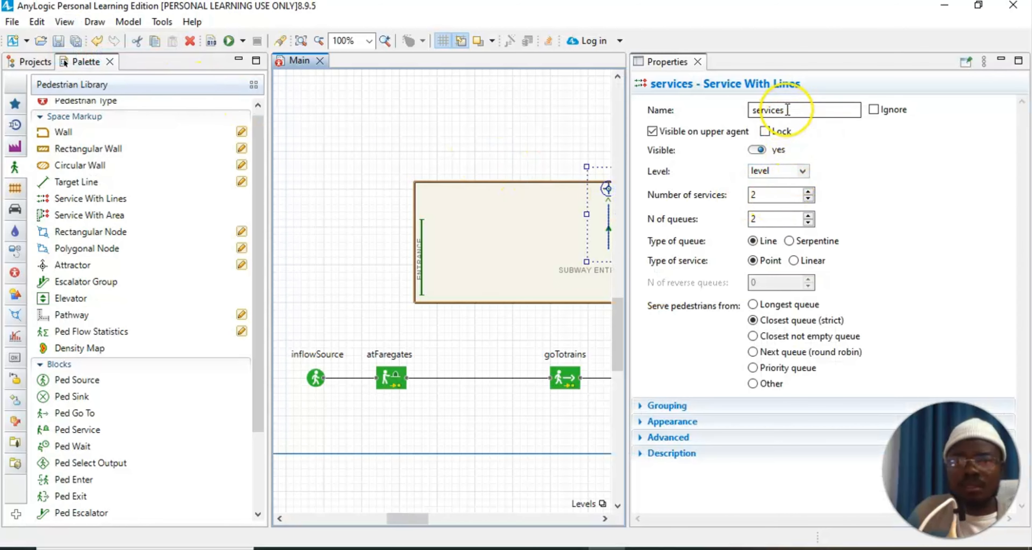
pyautogui.doubleClick(788, 110)
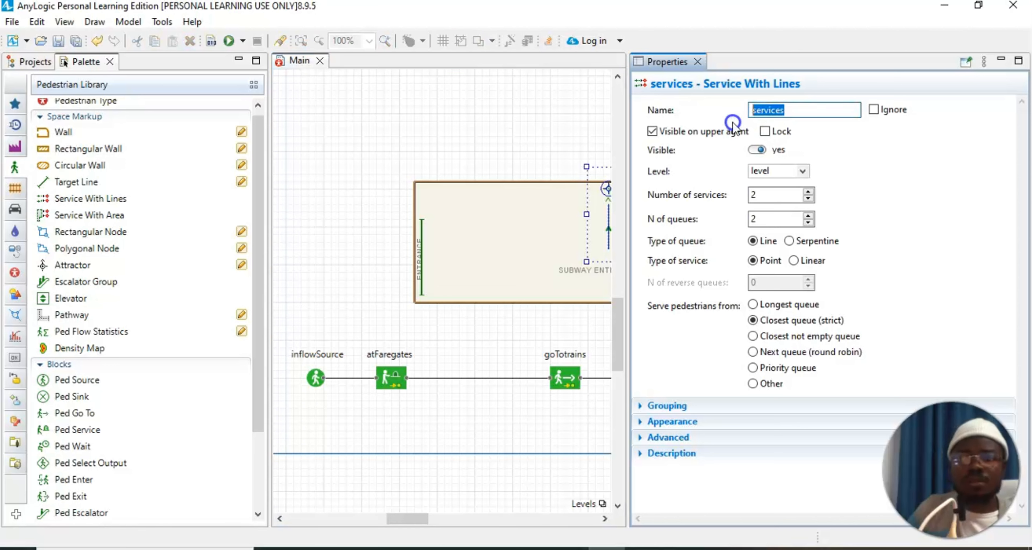
pyautogui.write('t')
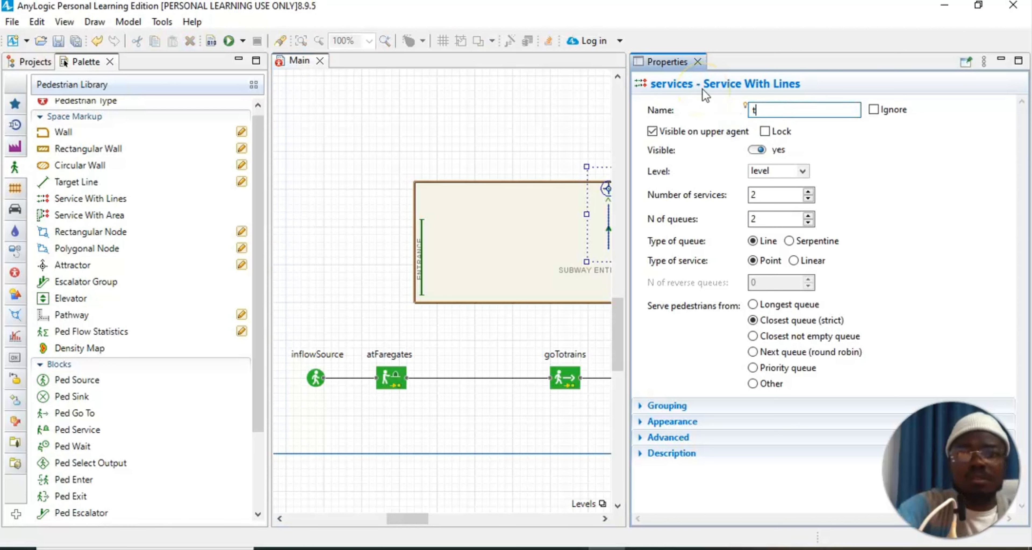
pyautogui.write('icket')
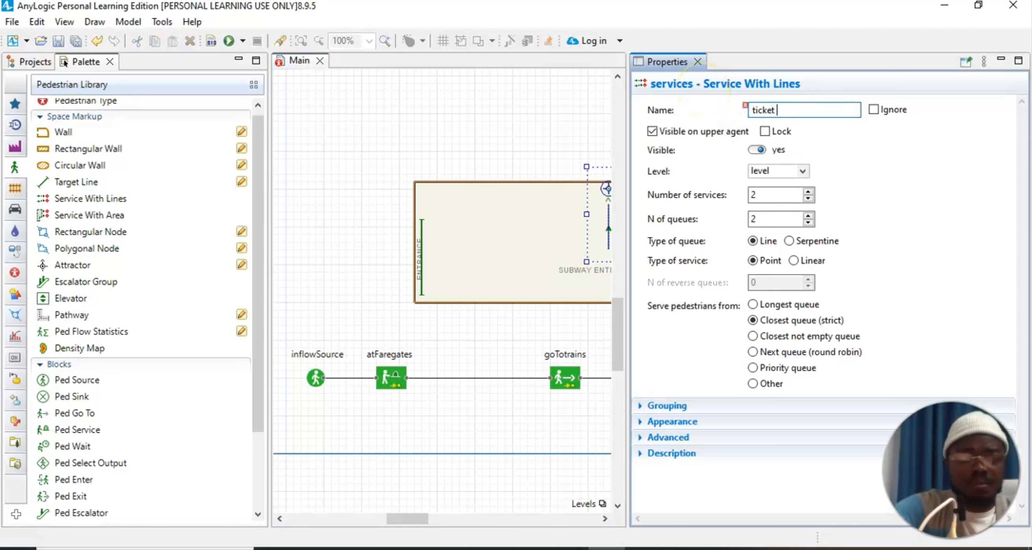
pyautogui.write('m')
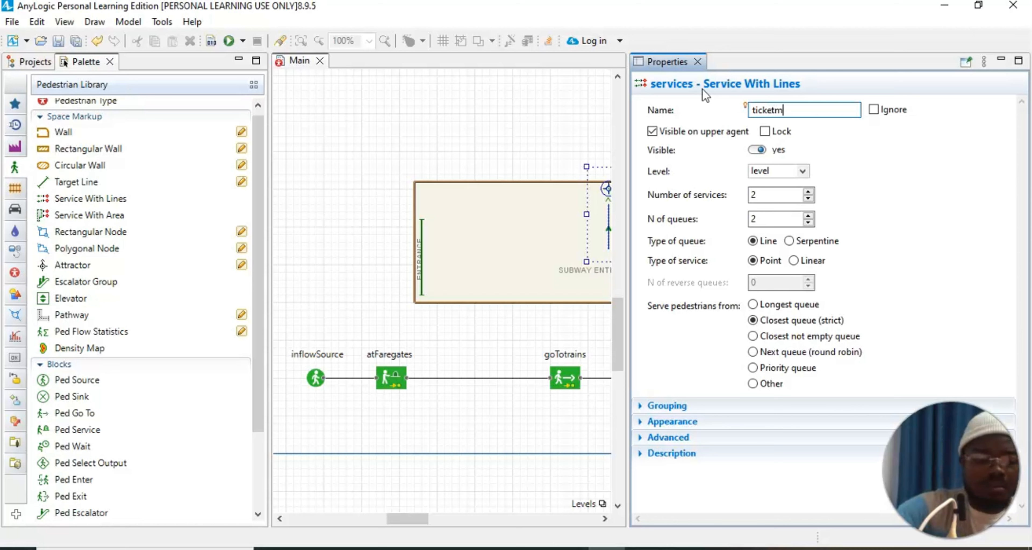
pyautogui.write('achines')
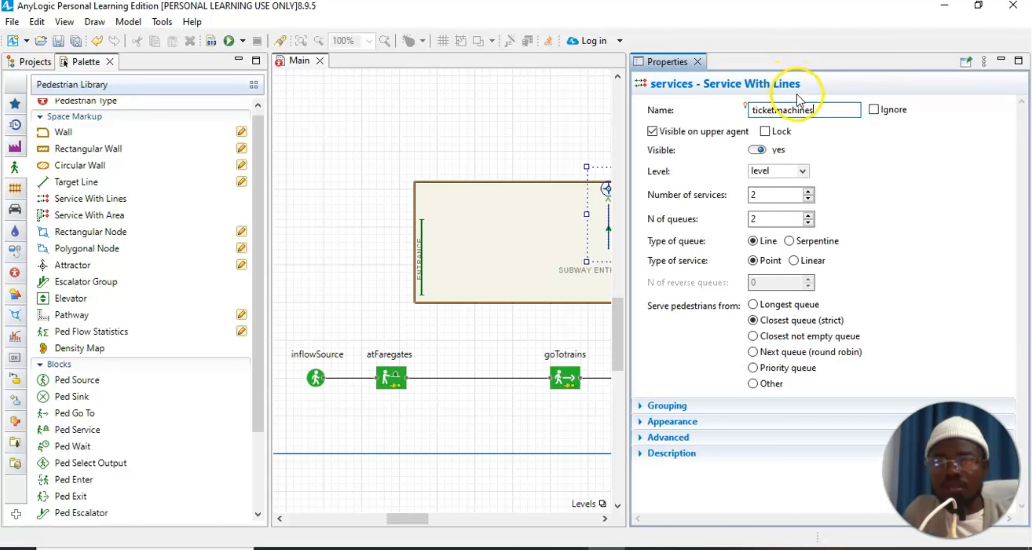
# Step: Give the ticketmachines markup 7 services and 7 queues with the Point service type, and close its properties
pyautogui.click(808, 191)
pyautogui.click(809, 191)
pyautogui.click(808, 191)
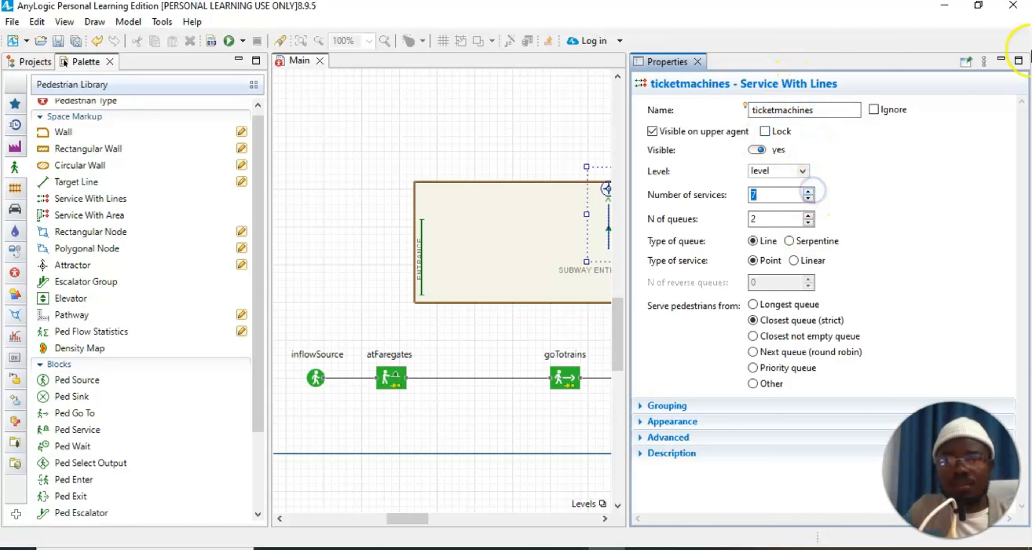
pyautogui.click(808, 217)
pyautogui.click(807, 216)
pyautogui.click(808, 216)
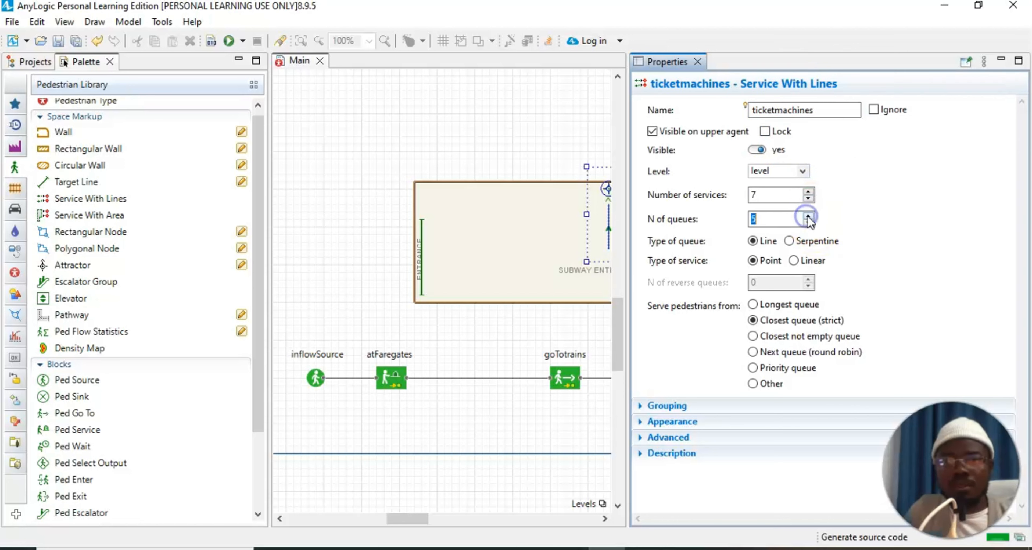
pyautogui.click(808, 217)
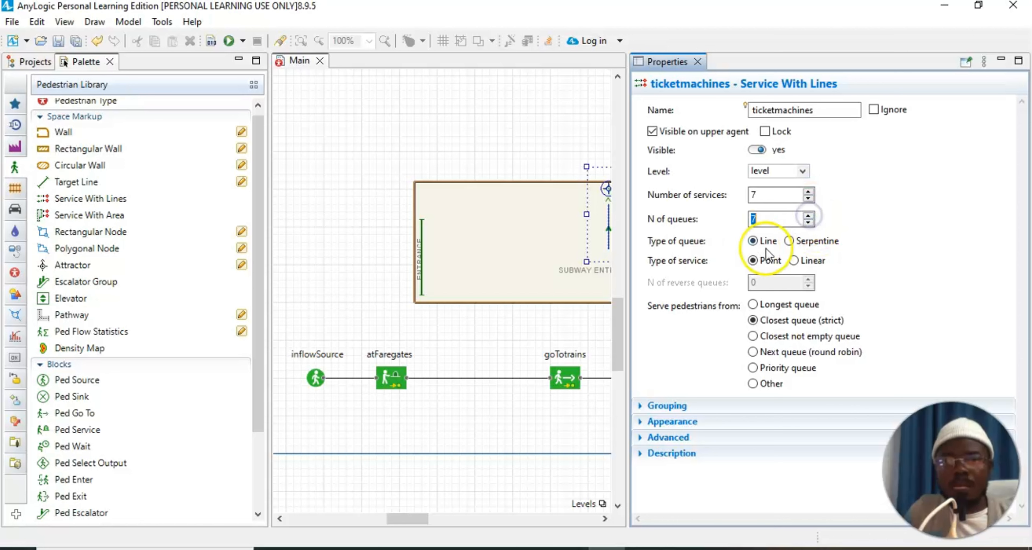
pyautogui.click(753, 263)
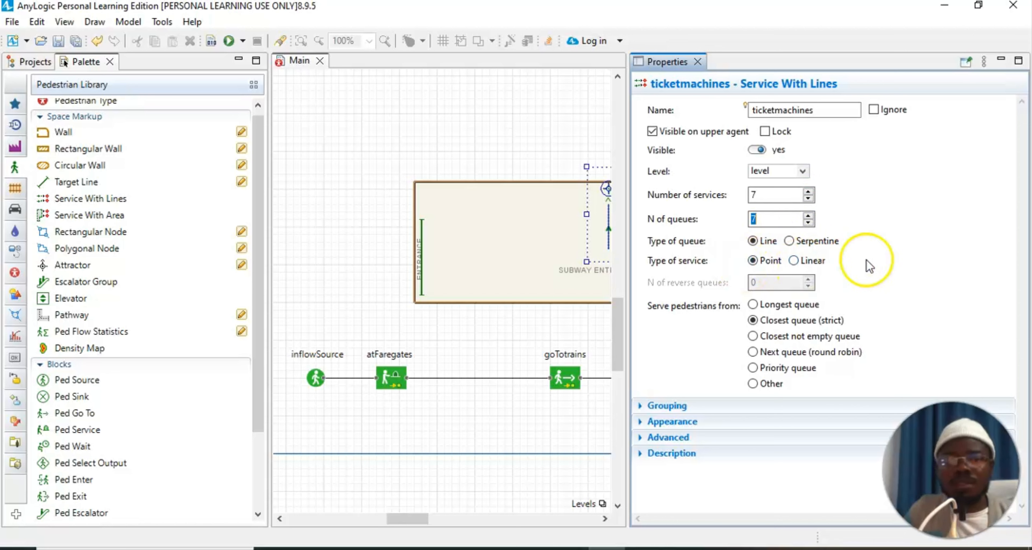
pyautogui.click(990, 278)
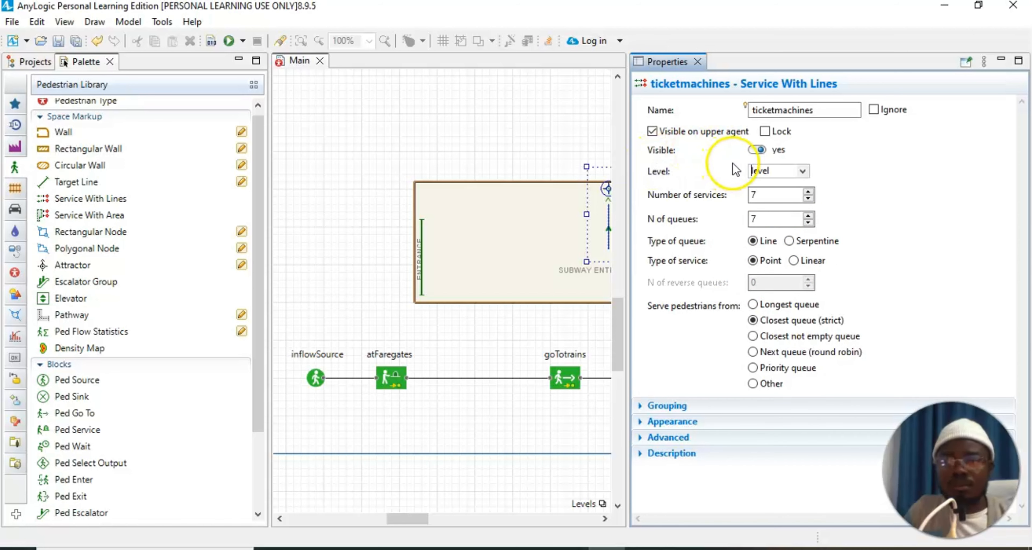
pyautogui.click(802, 171)
pyautogui.click(773, 176)
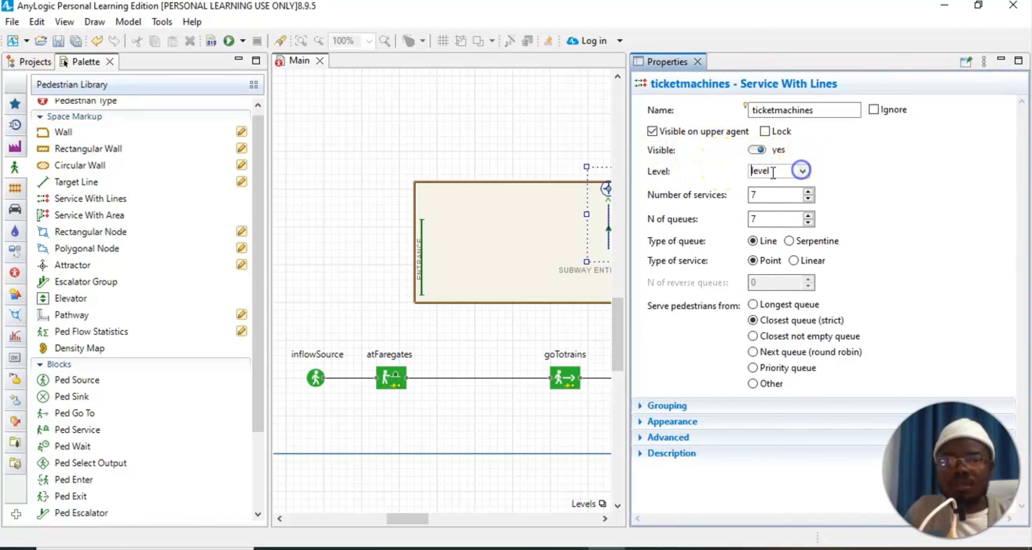
pyautogui.click(699, 63)
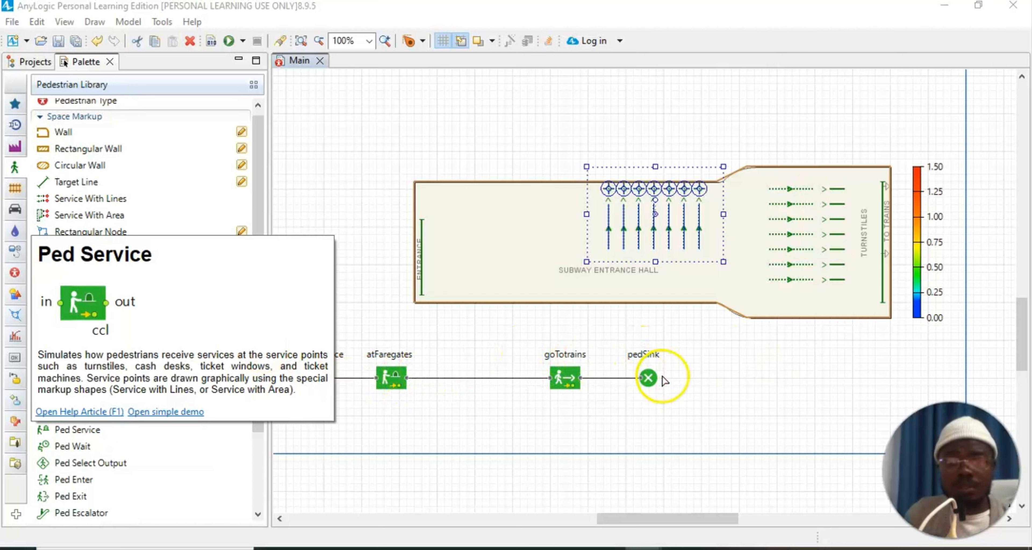
# Step: Shift the pedSink, goTotrains and atFaregates blocks away from inflowSource to open a gap in the flowchart after inflowSource
pyautogui.click(653, 379)
pyautogui.moveTo(656, 382); pyautogui.dragTo(791, 382)
pyautogui.click(563, 378)
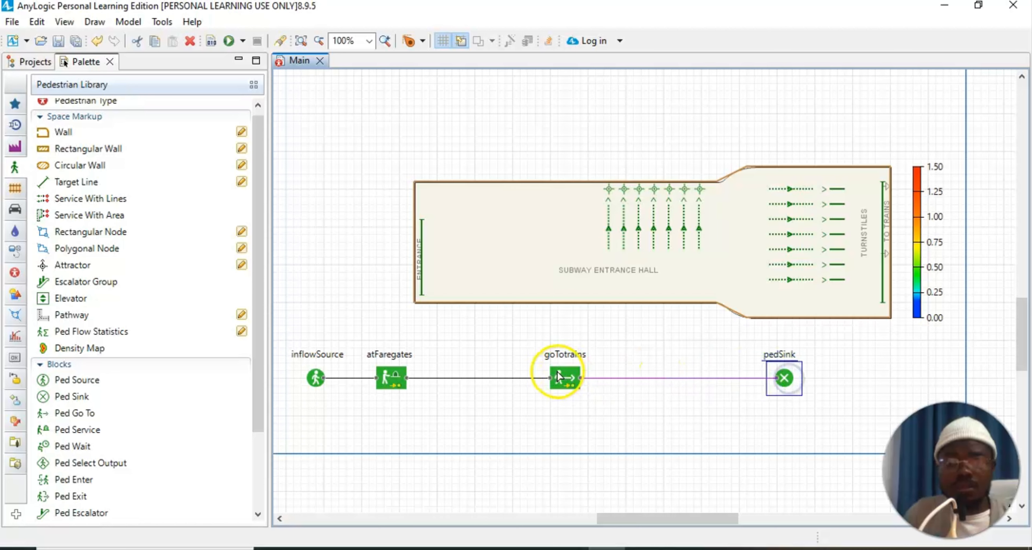
pyautogui.moveTo(563, 381); pyautogui.dragTo(709, 378)
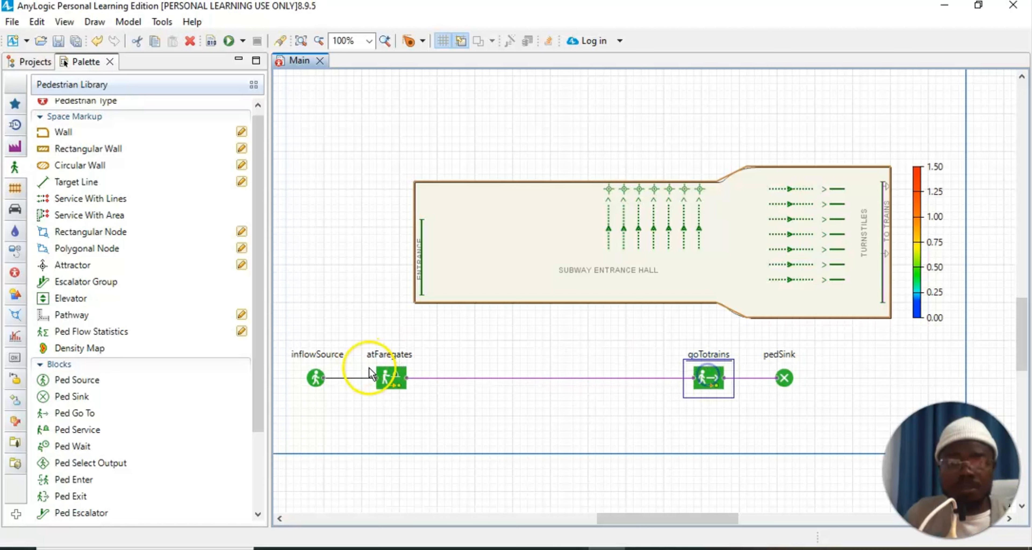
pyautogui.click(392, 379)
pyautogui.moveTo(394, 380); pyautogui.dragTo(627, 382)
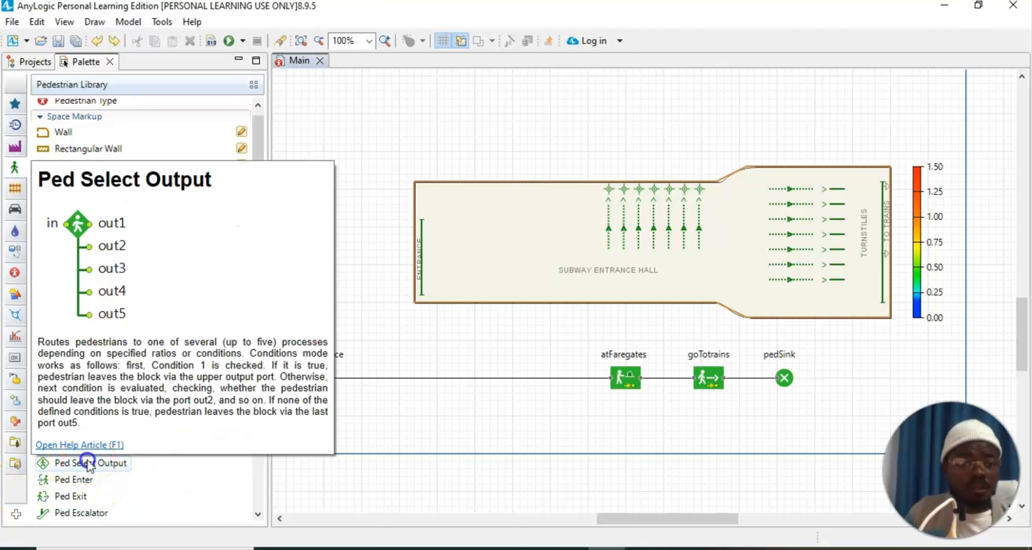
# Step: Insert a Ped Select Output into the connection after inflowSource and place a Ped Service below the line between it and atFaregates
pyautogui.moveTo(90, 463); pyautogui.dragTo(378, 419)
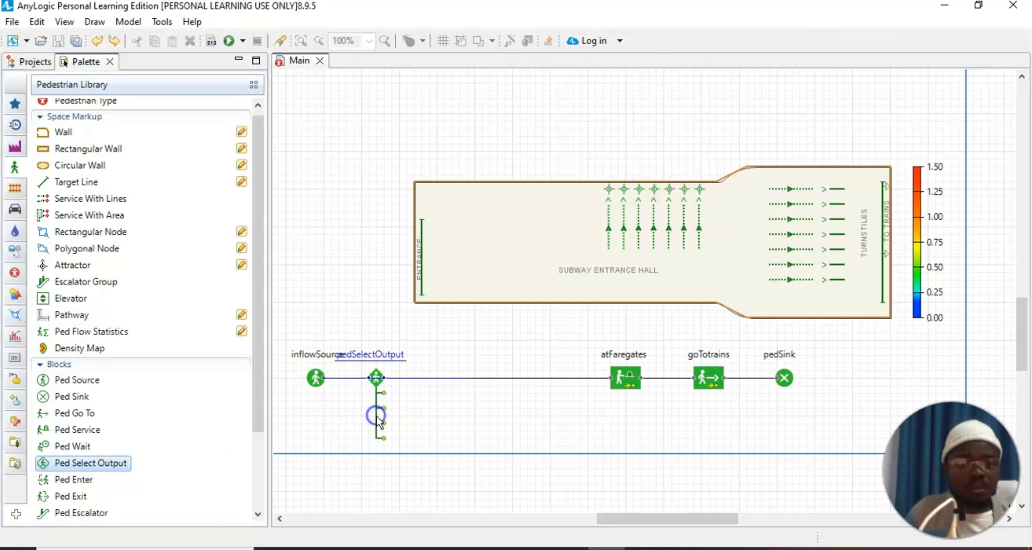
pyautogui.click(416, 427)
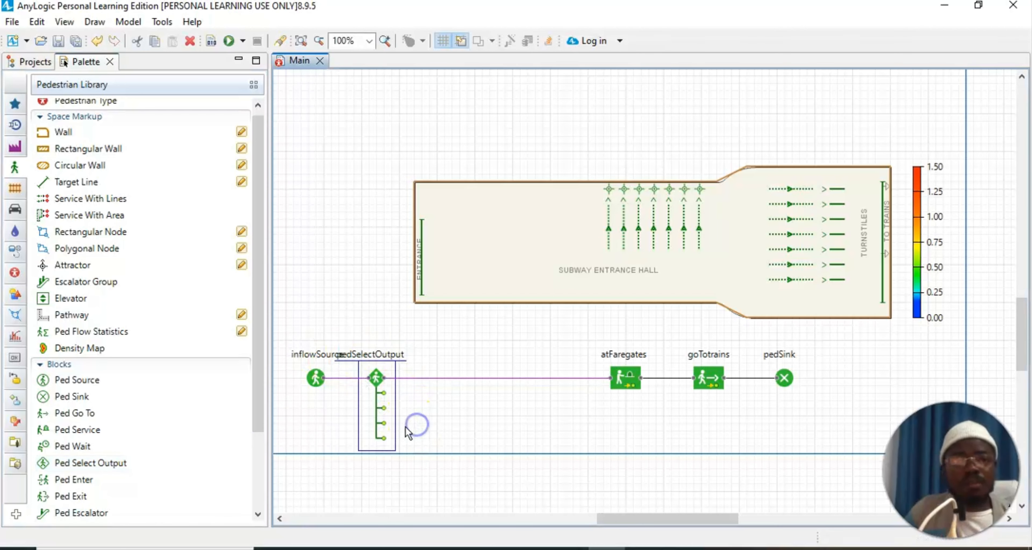
pyautogui.click(448, 337)
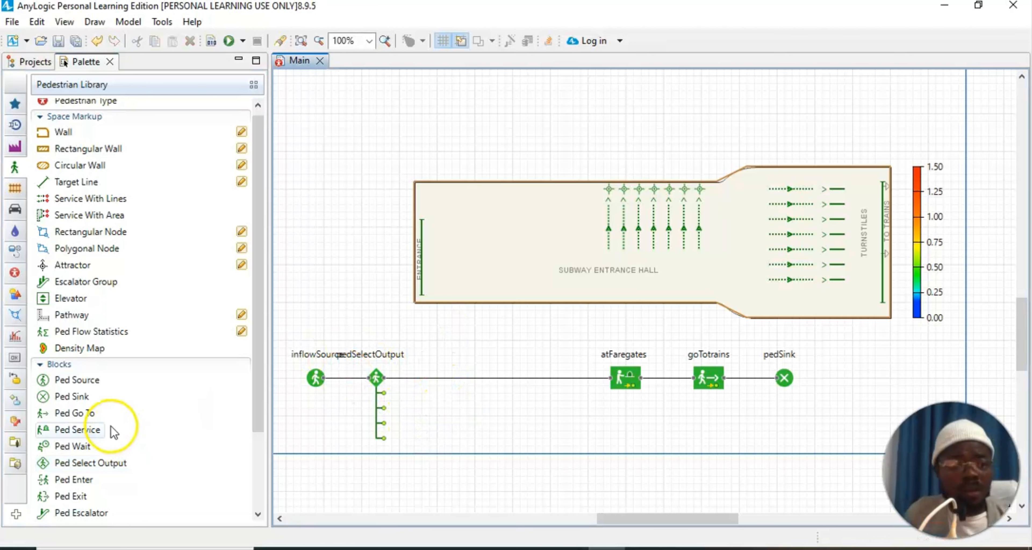
pyautogui.moveTo(100, 428); pyautogui.dragTo(462, 415)
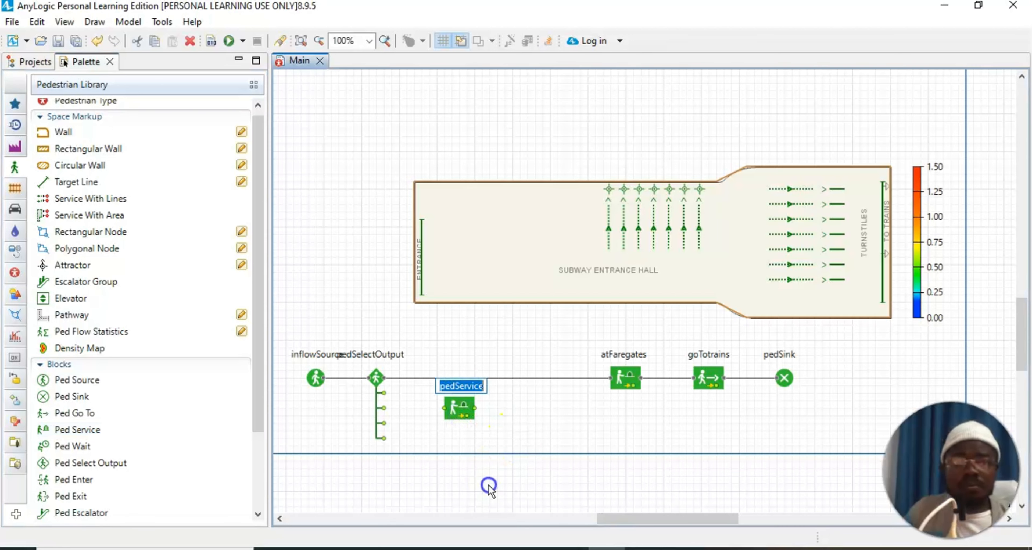
pyautogui.click(464, 480)
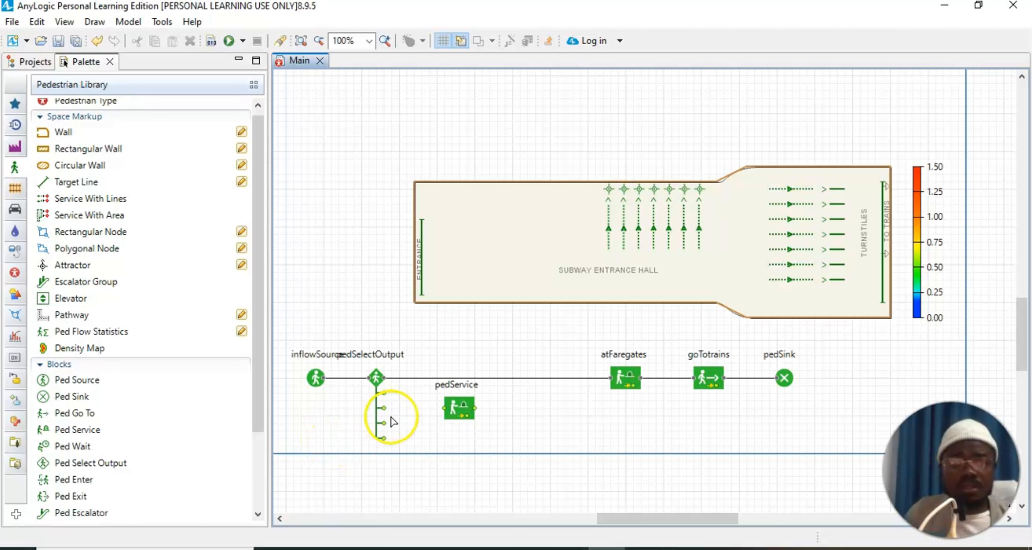
# Step: Move atFaregates, goTotrains and pedSink closer to the new Ped Service block, keeping them in one row
pyautogui.moveTo(605, 381); pyautogui.dragTo(511, 378)
pyautogui.moveTo(711, 378); pyautogui.dragTo(595, 378)
pyautogui.moveTo(783, 377); pyautogui.dragTo(664, 382)
pyautogui.click(652, 436)
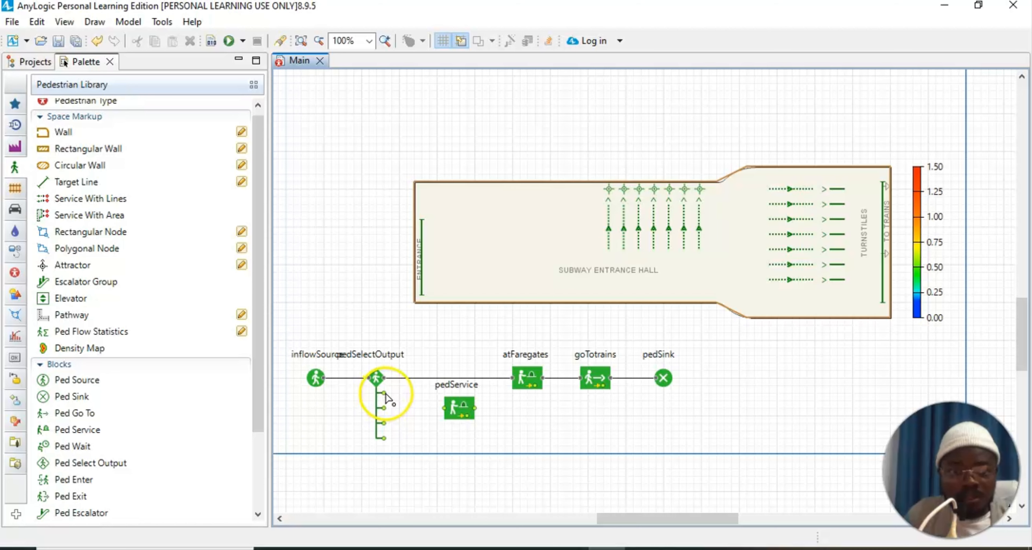
# Step: Connect the second output of pedSelectOutput to pedService, and route the pedService output into the atFaregates input
pyautogui.moveTo(386, 393); pyautogui.dragTo(444, 408)
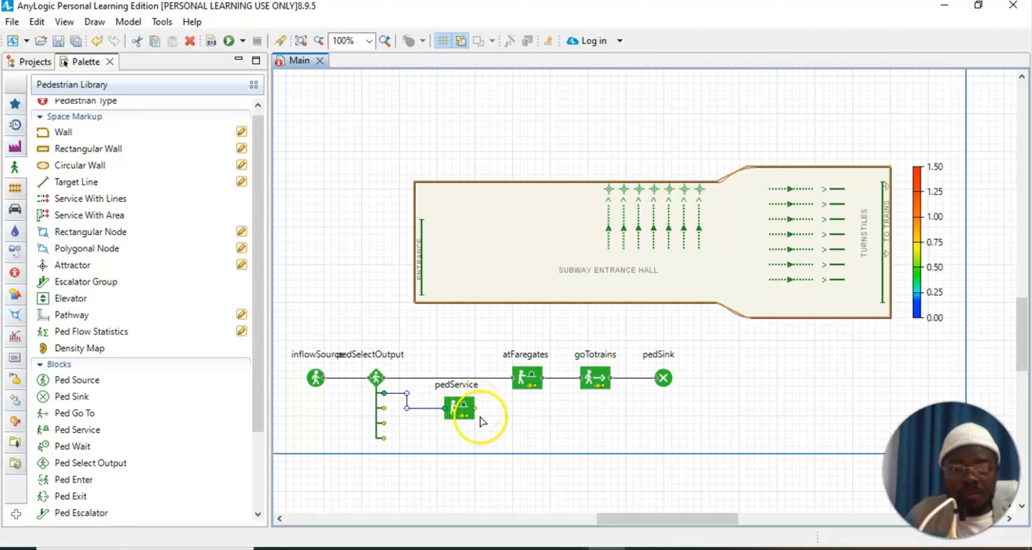
pyautogui.click(487, 433)
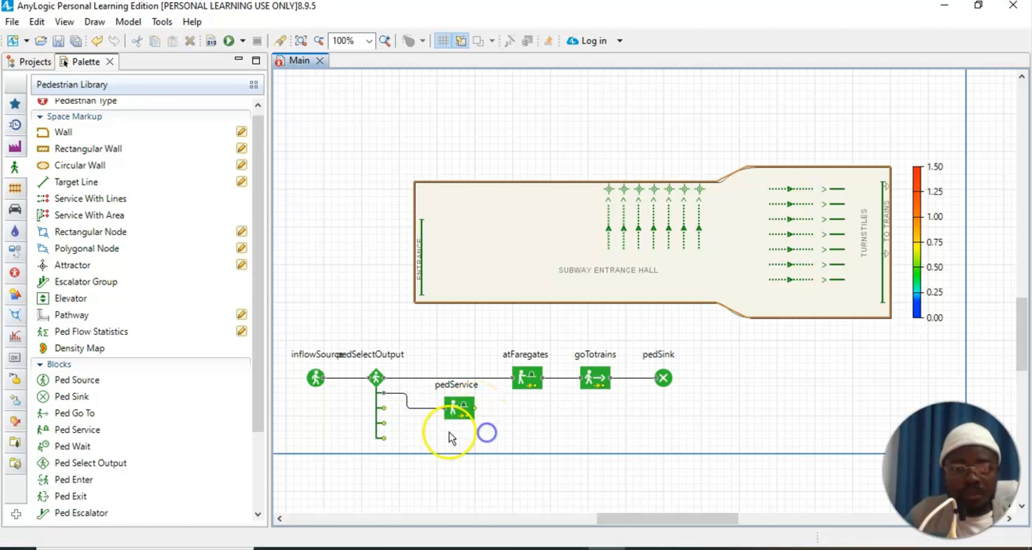
pyautogui.doubleClick(476, 408)
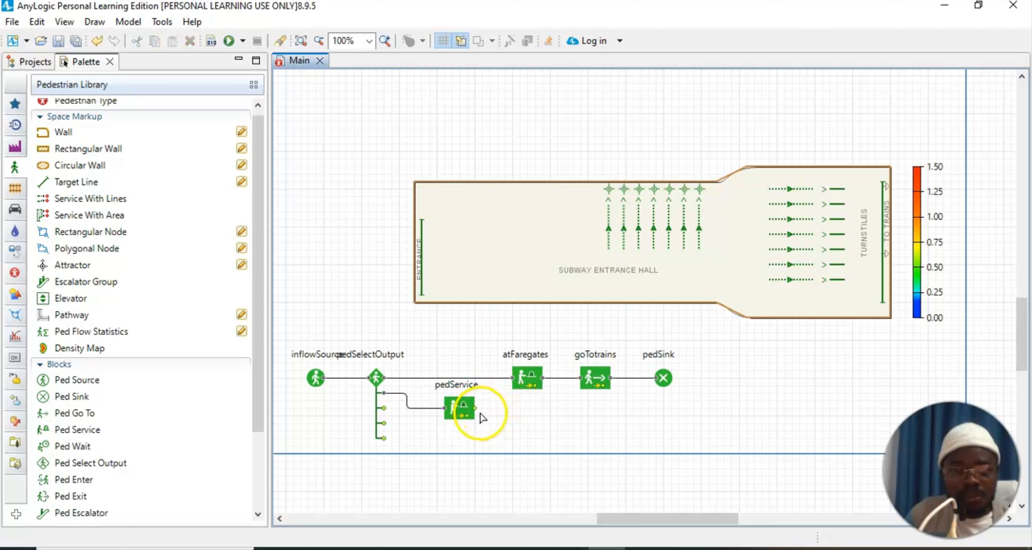
pyautogui.doubleClick(476, 408)
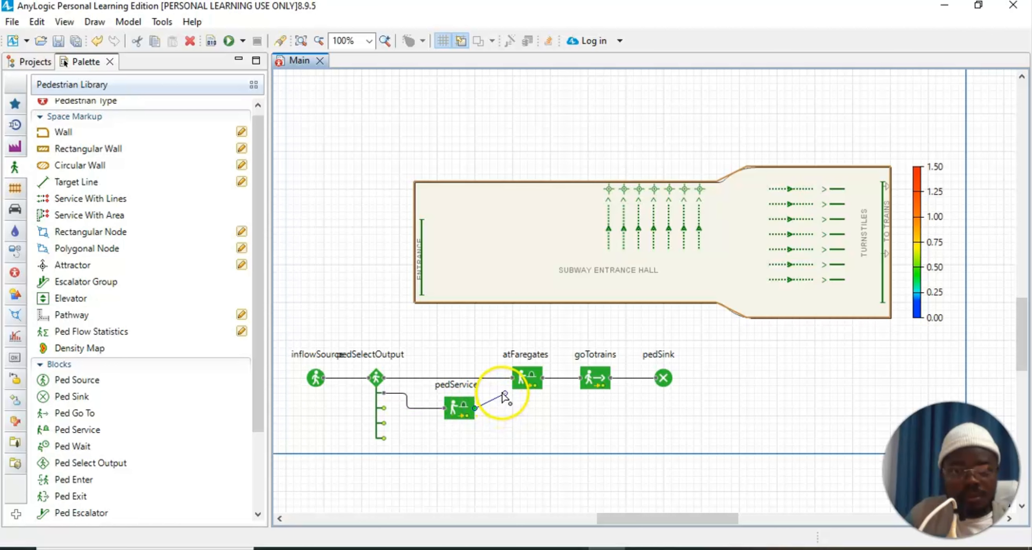
pyautogui.click(497, 408)
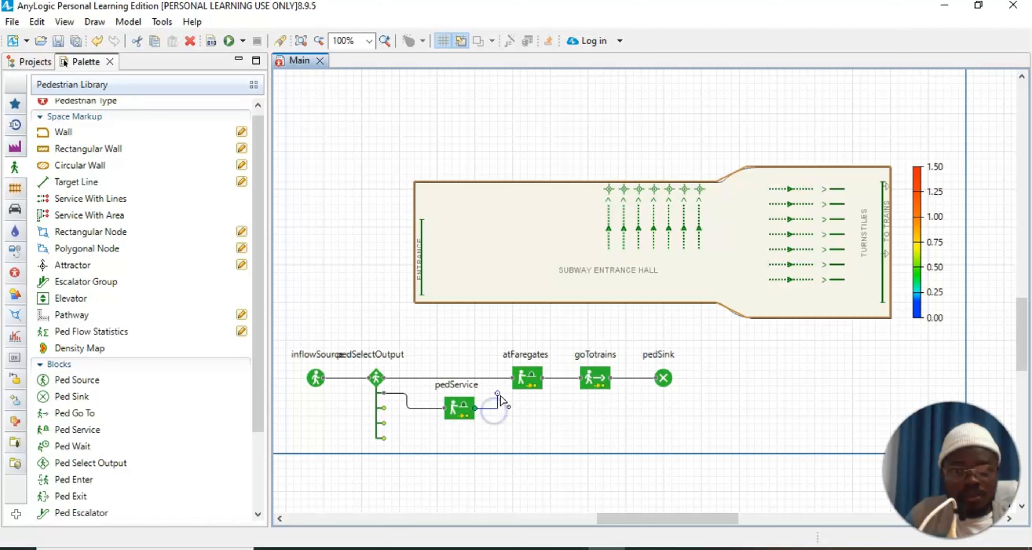
pyautogui.click(498, 394)
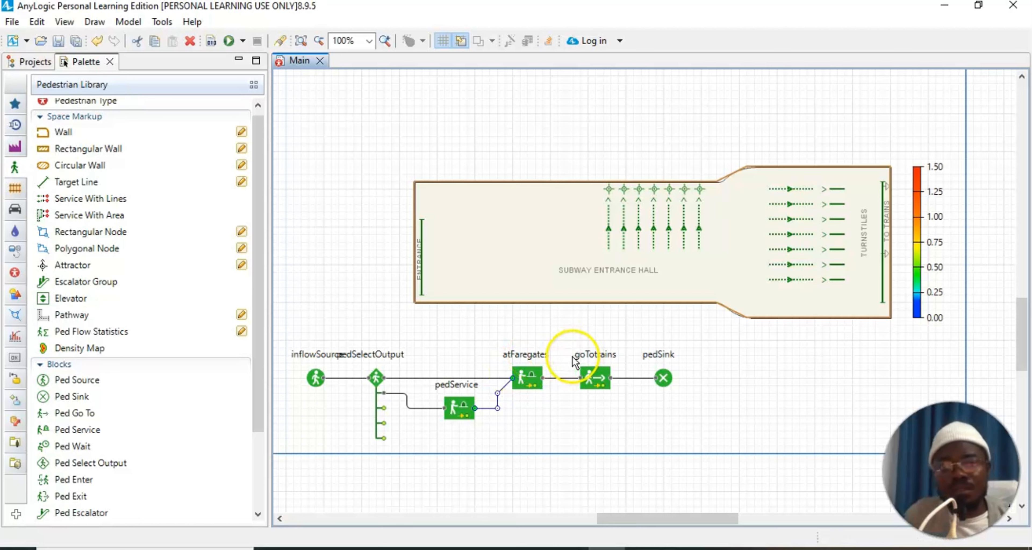
pyautogui.click(495, 473)
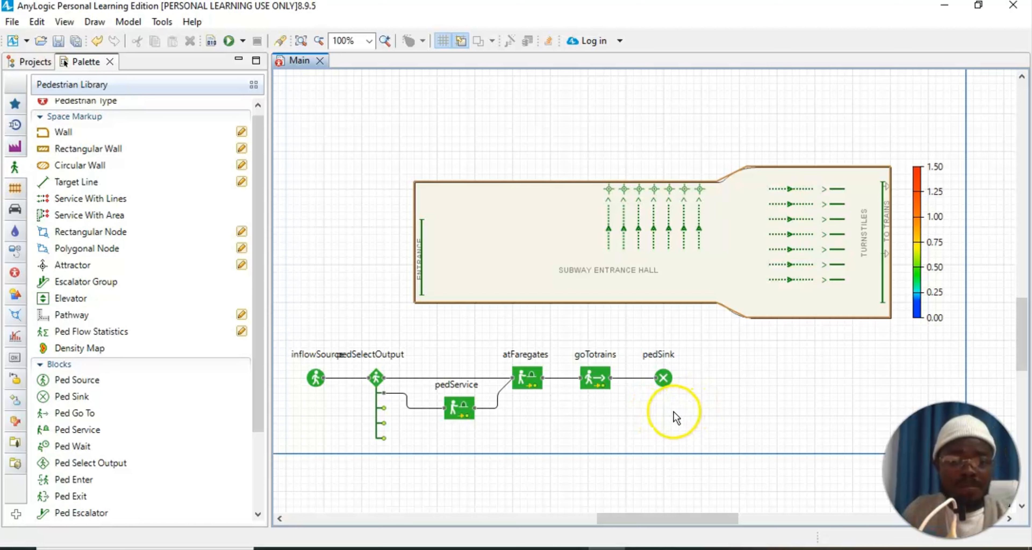
# Step: Open the properties of the pedSelectOutput block and rename it routepassengers
pyautogui.click(376, 376)
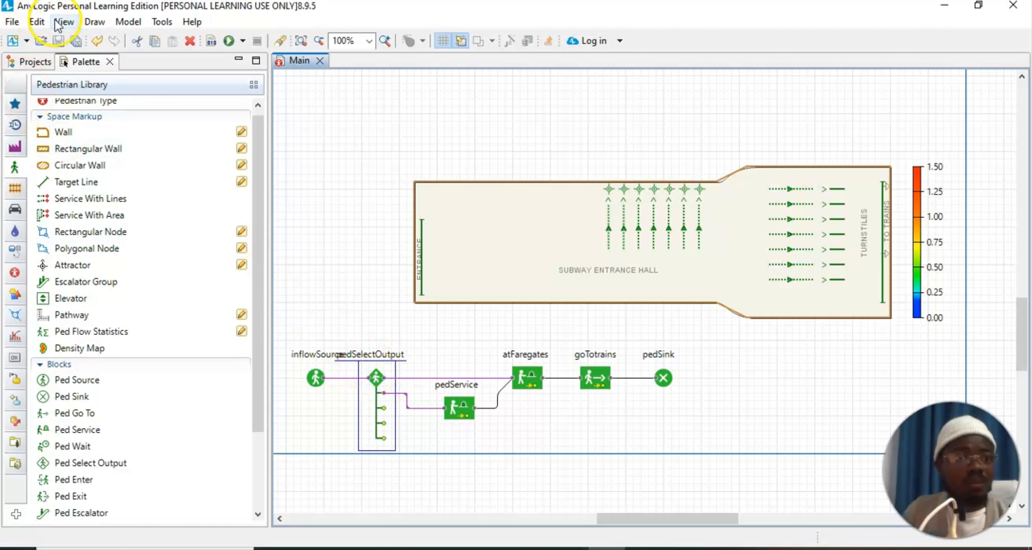
pyautogui.click(64, 22)
pyautogui.click(97, 49)
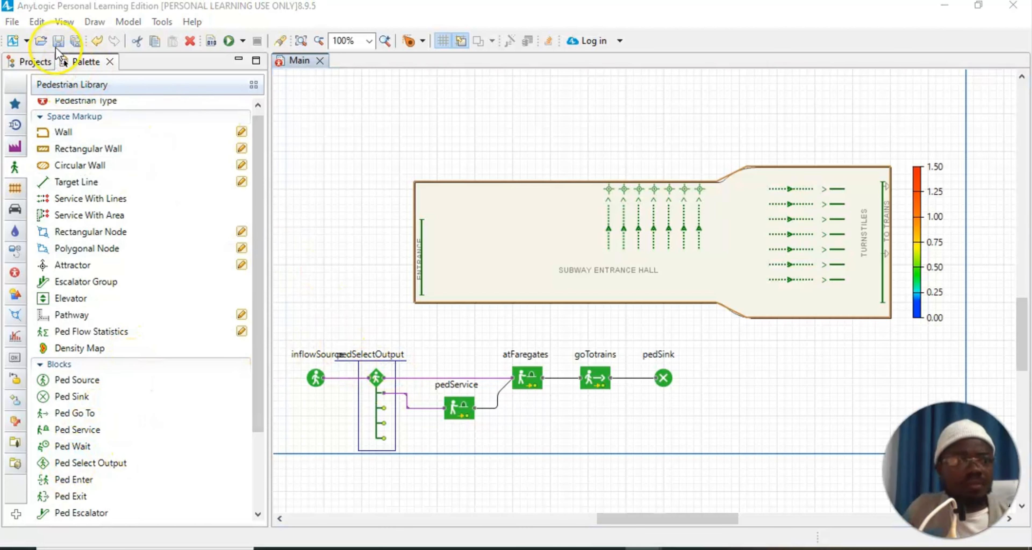
pyautogui.click(66, 22)
pyautogui.click(95, 58)
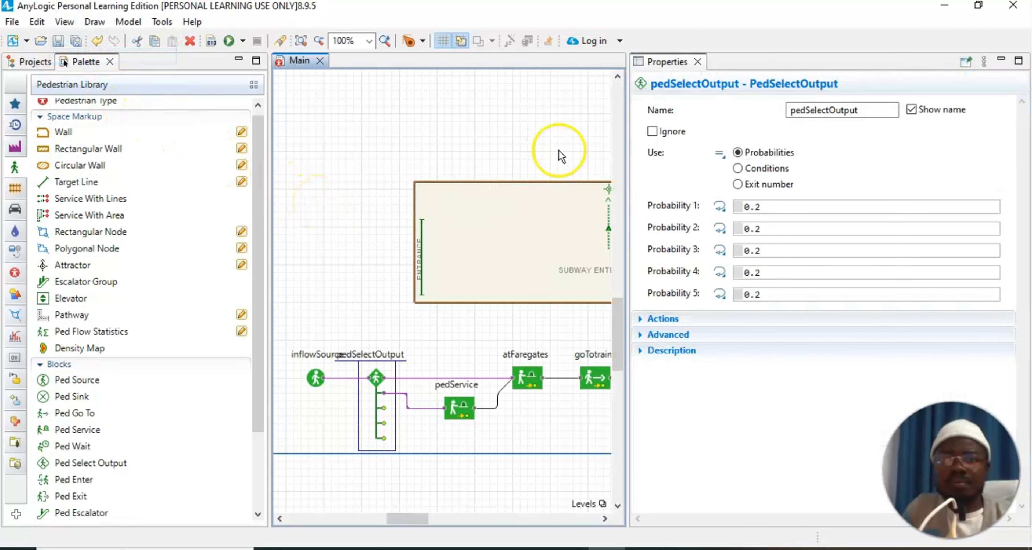
pyautogui.click(859, 107)
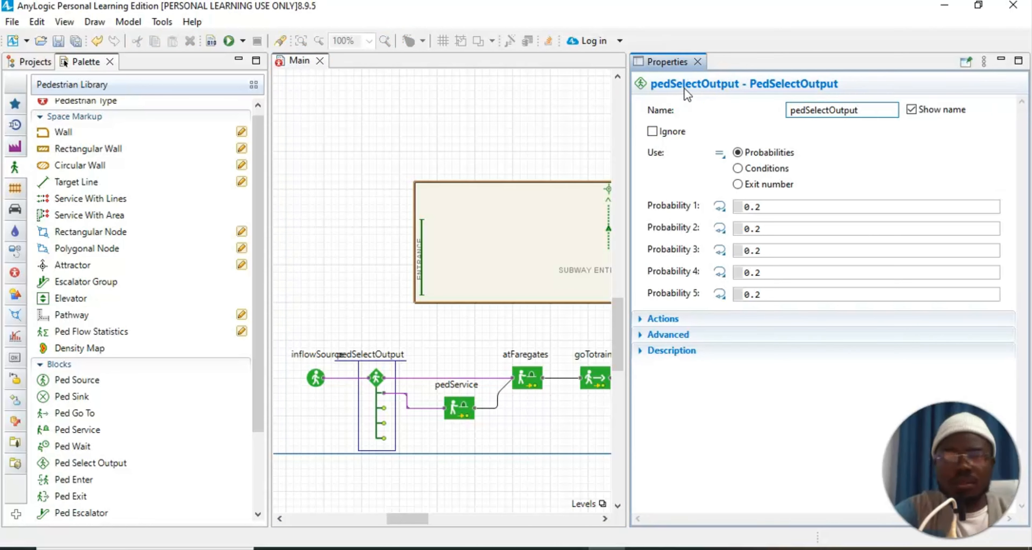
pyautogui.press('BackSpace')
pyautogui.press('BackSpace')
pyautogui.press('BackSpace')
pyautogui.press('BackSpace')
pyautogui.press('BackSpace')
pyautogui.press('BackSpace')
pyautogui.press('BackSpace')
pyautogui.press('BackSpace')
pyautogui.press('BackSpace')
pyautogui.press('BackSpace')
pyautogui.press('BackSpace')
pyautogui.press('BackSpace')
pyautogui.press('BackSpace')
pyautogui.press('BackSpace')
pyautogui.press('BackSpace')
pyautogui.write('ro')
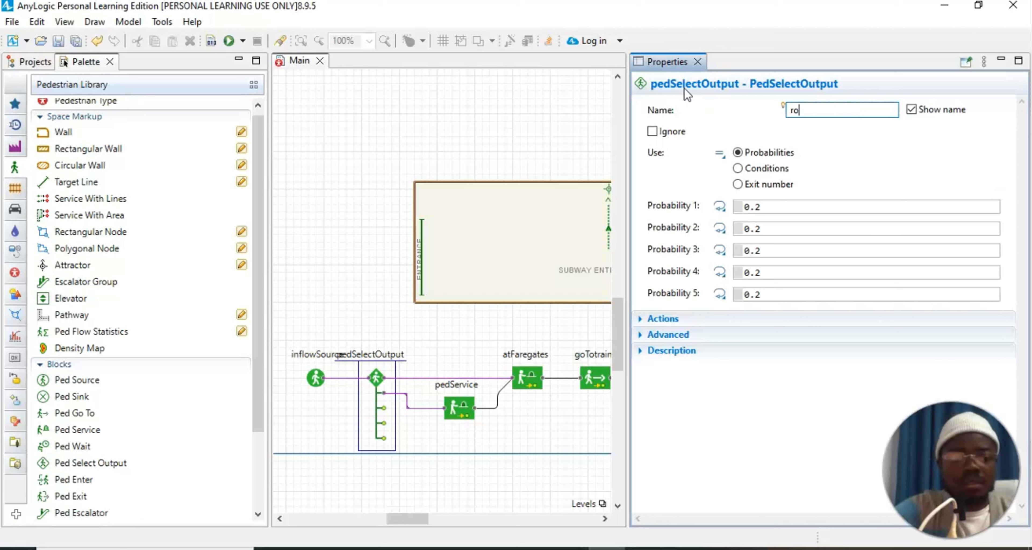
pyautogui.write('utepass')
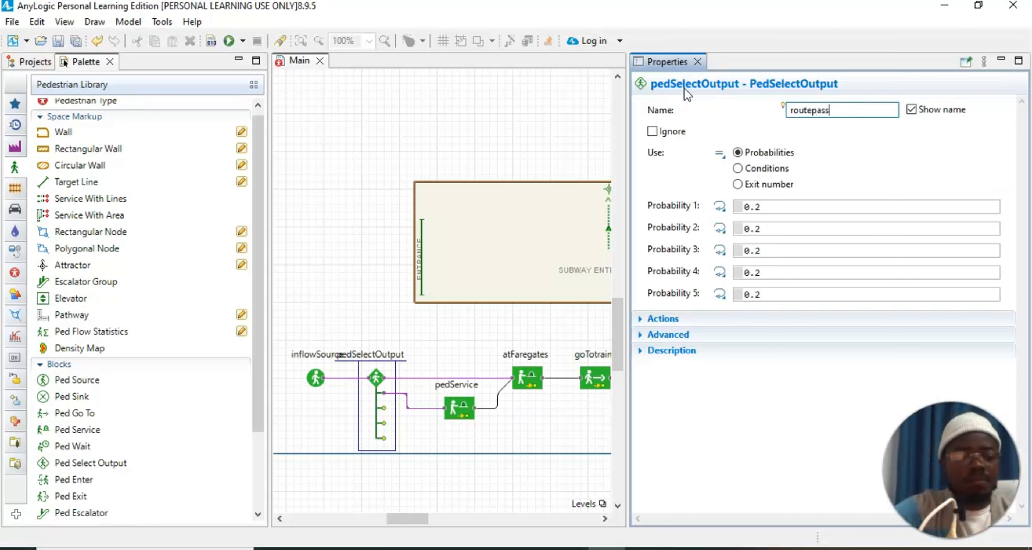
pyautogui.write('engers')
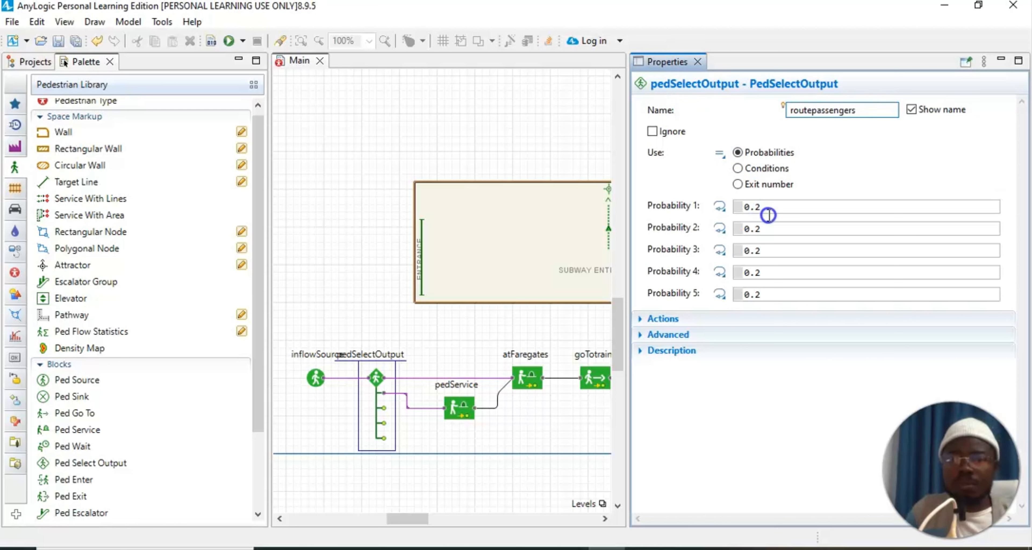
# Step: Set Probability 1 to 0.9 and Probability 2 to 0.1 for the routepassengers block
pyautogui.click(755, 208)
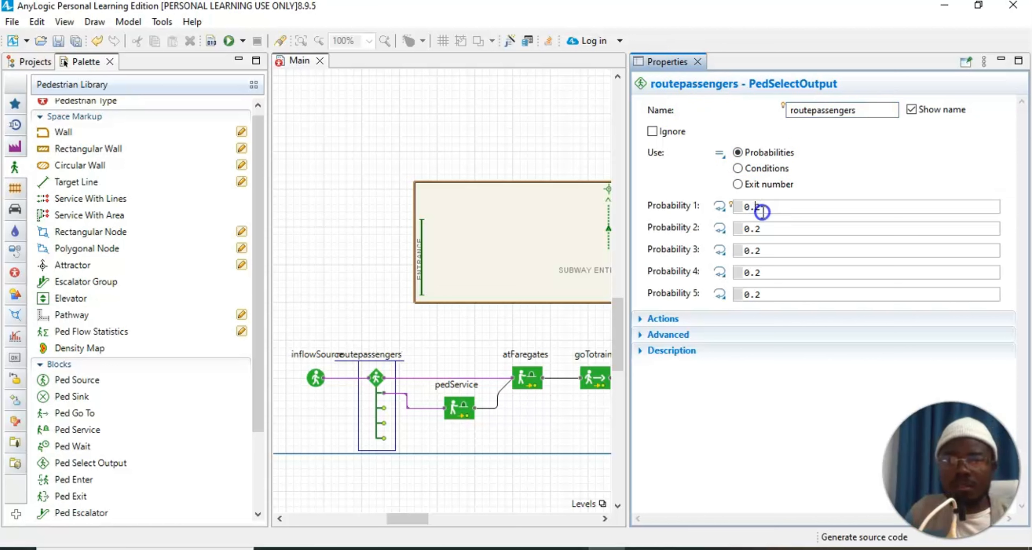
pyautogui.press('Delete')
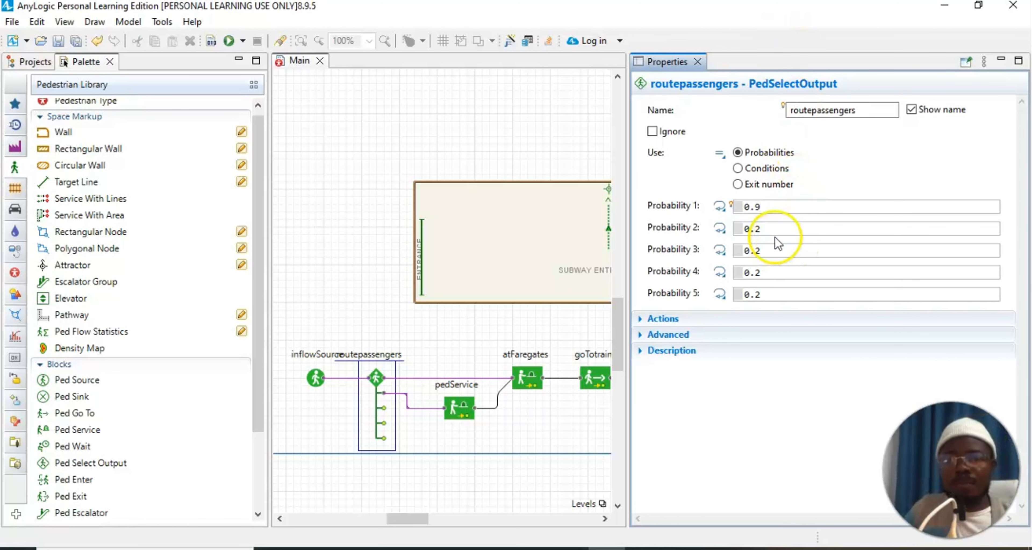
pyautogui.click(767, 229)
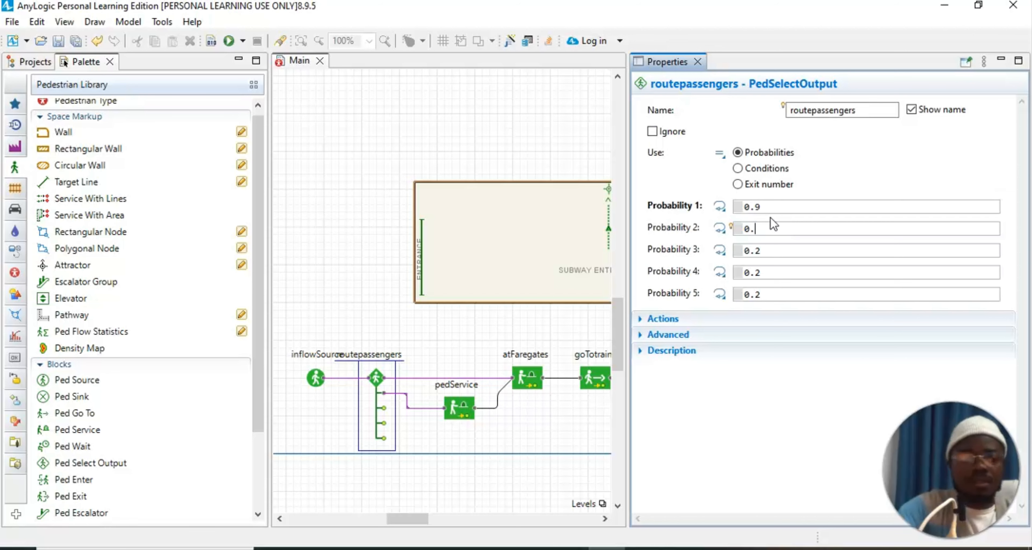
# Step: Set Probability 3, Probability 4 and Probability 5 of routepassengers to 0 and close its properties
pyautogui.click(767, 251)
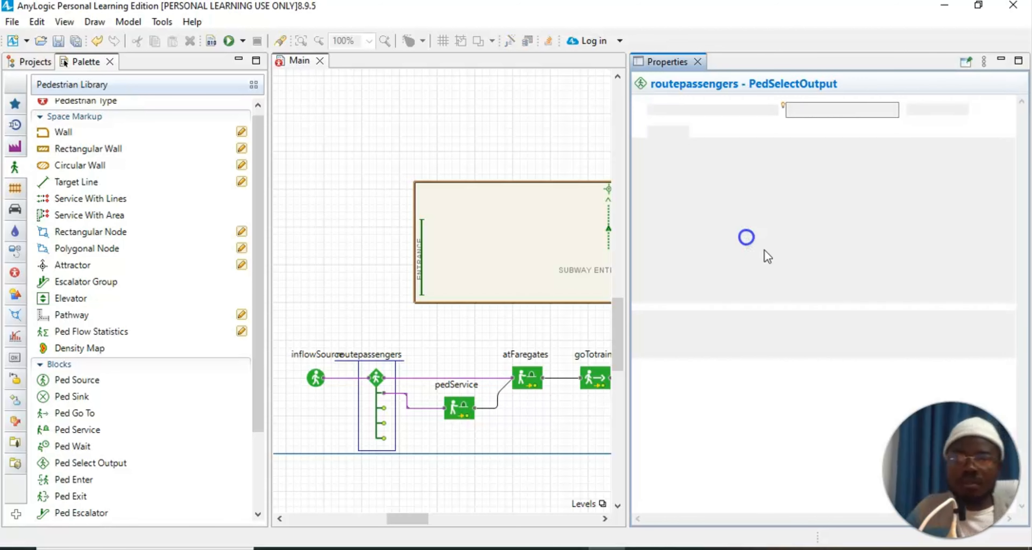
pyautogui.click(768, 249)
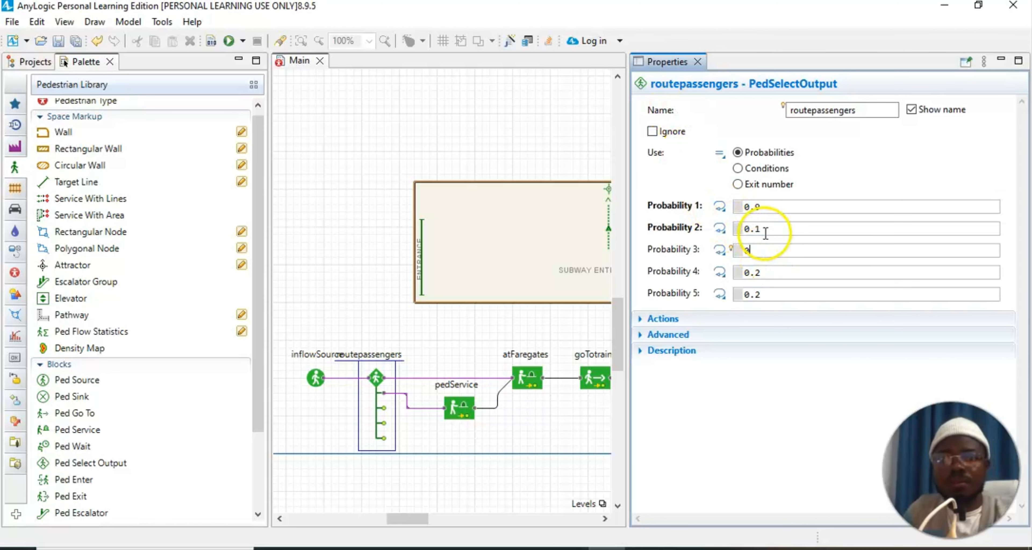
pyautogui.click(763, 272)
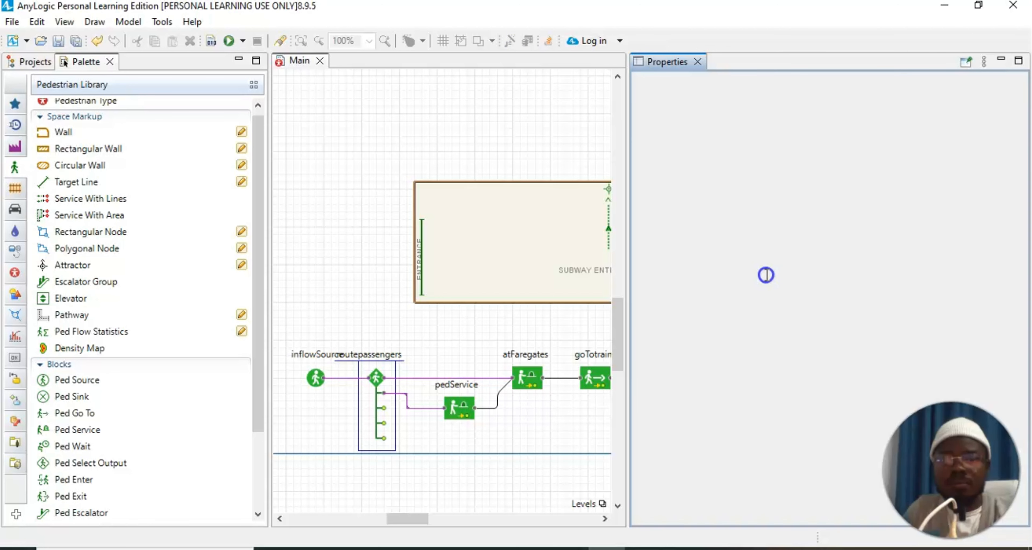
pyautogui.click(767, 275)
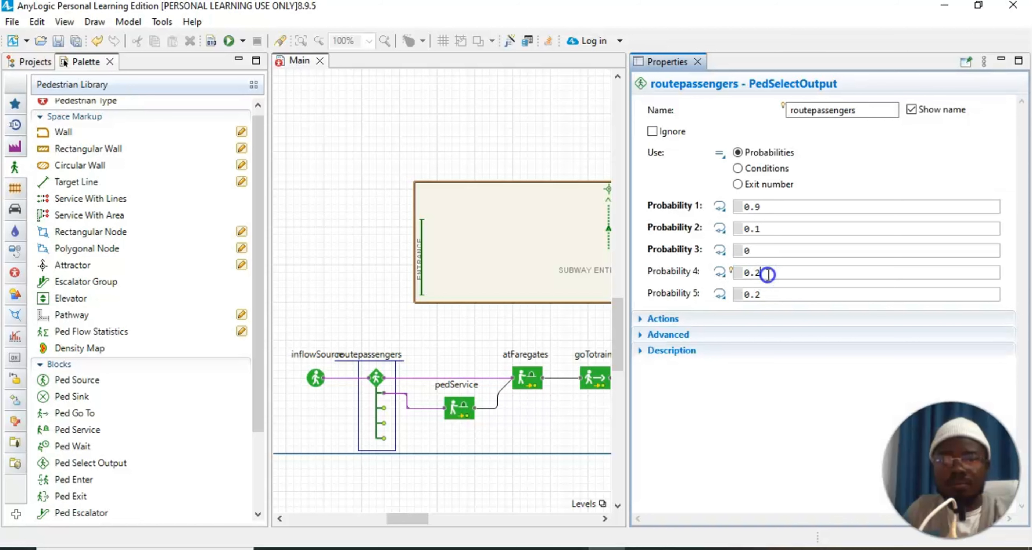
pyautogui.press('BackSpace')
pyautogui.press('BackSpace')
pyautogui.click(773, 293)
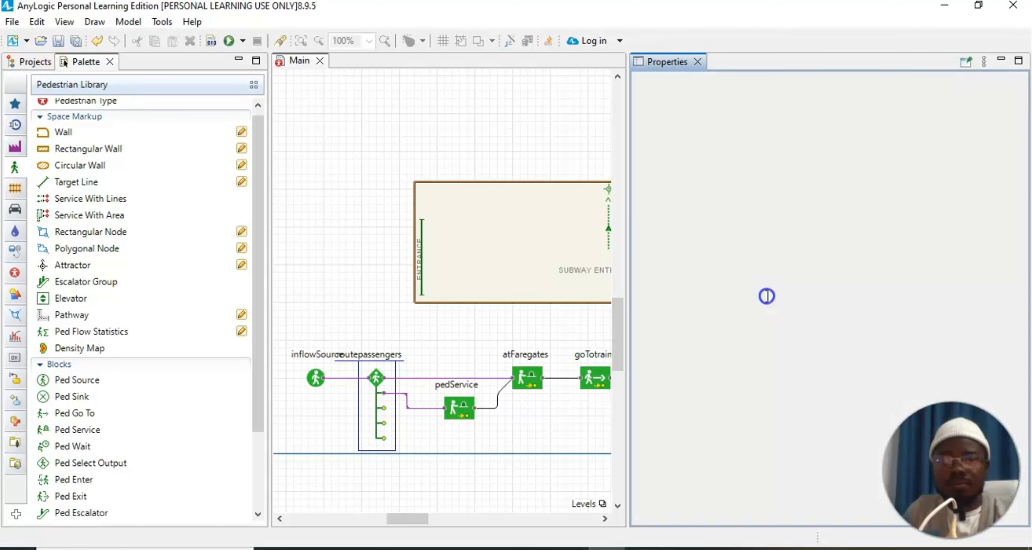
pyautogui.click(768, 296)
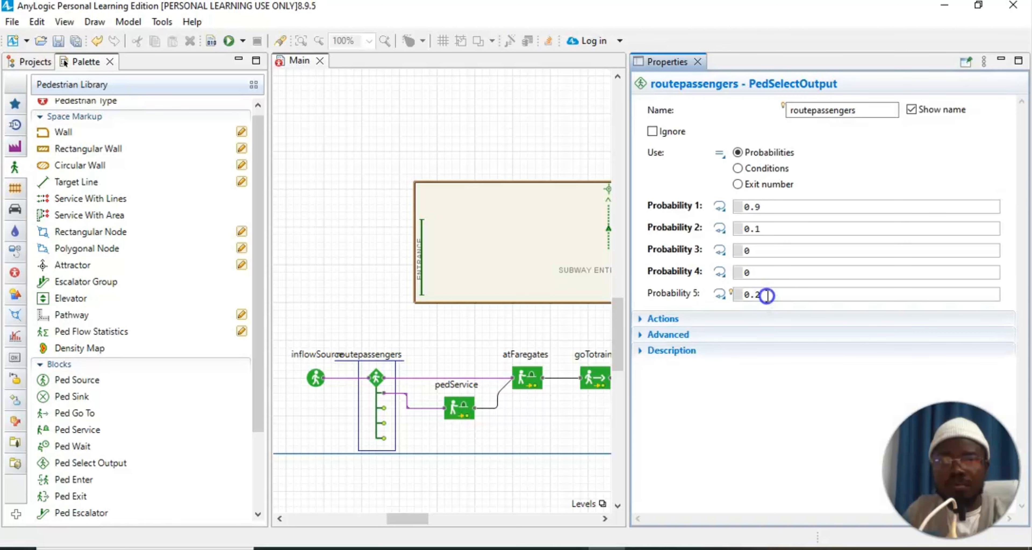
pyautogui.press('BackSpace')
pyautogui.press('BackSpace')
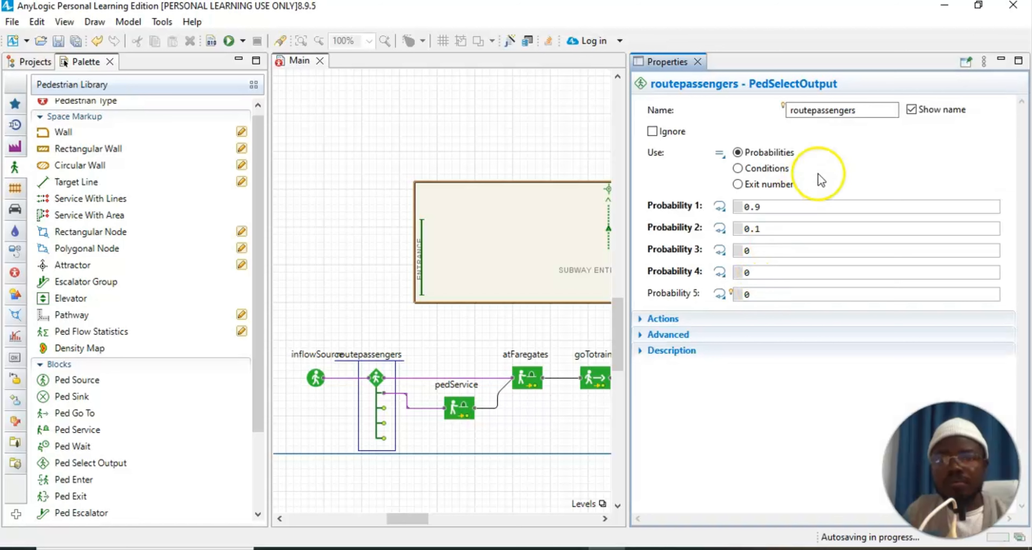
pyautogui.click(834, 162)
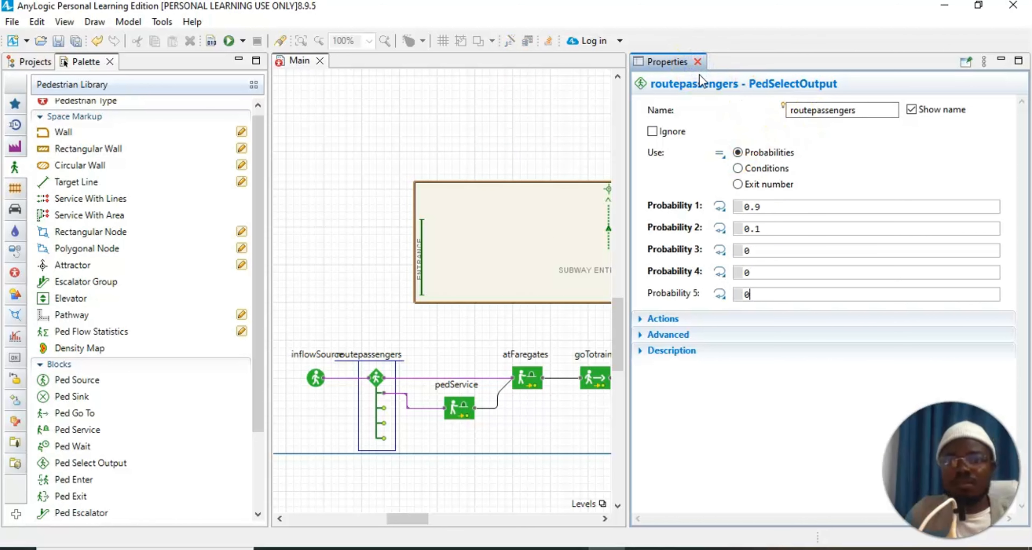
pyautogui.click(697, 62)
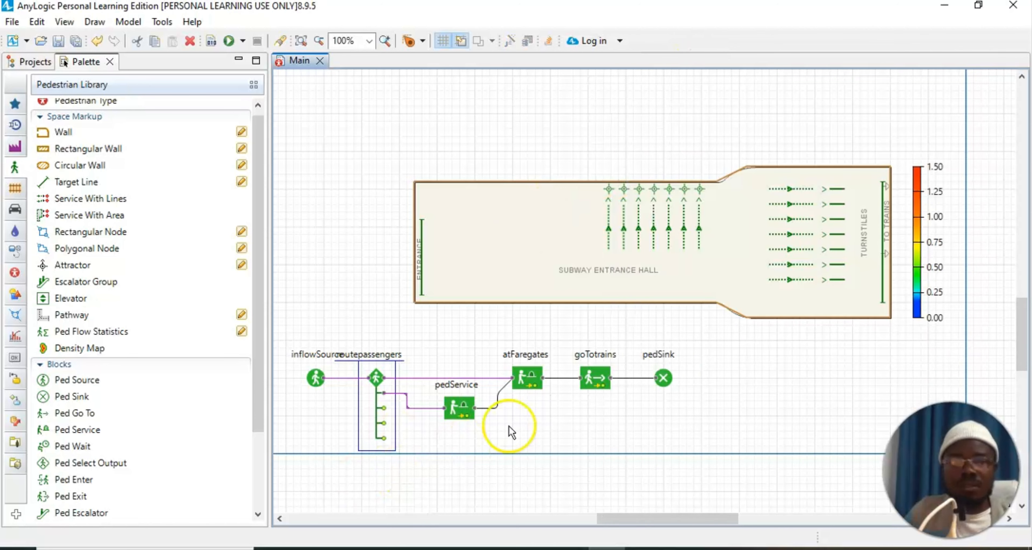
# Step: Reopen the properties of the routepassengers block to check its probabilities, and close them again
pyautogui.click(536, 494)
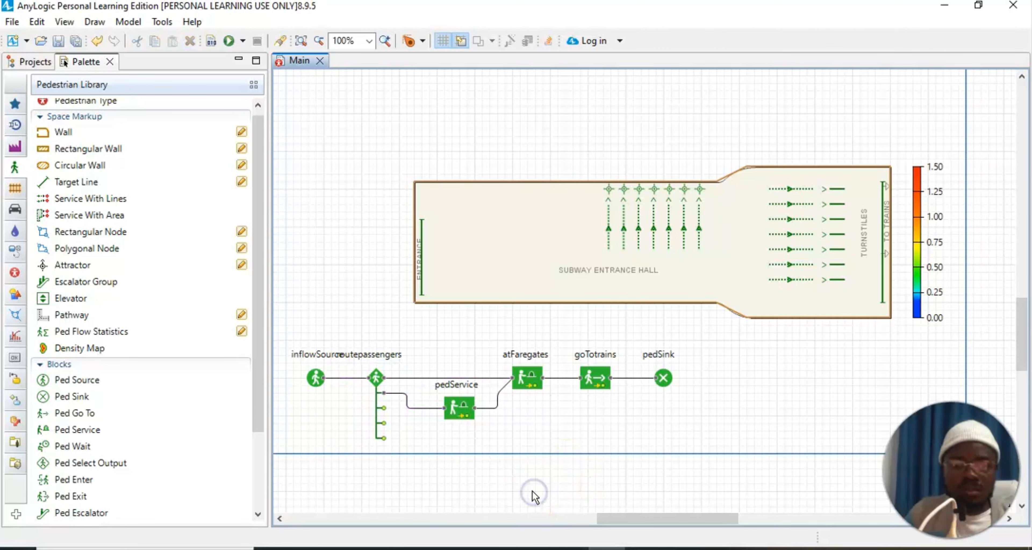
pyautogui.click(378, 381)
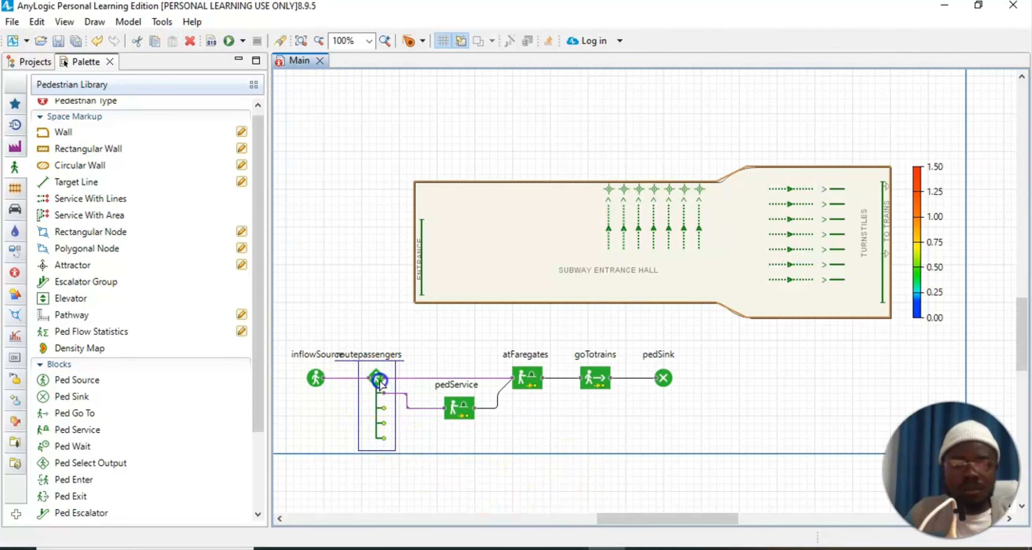
pyautogui.click(64, 22)
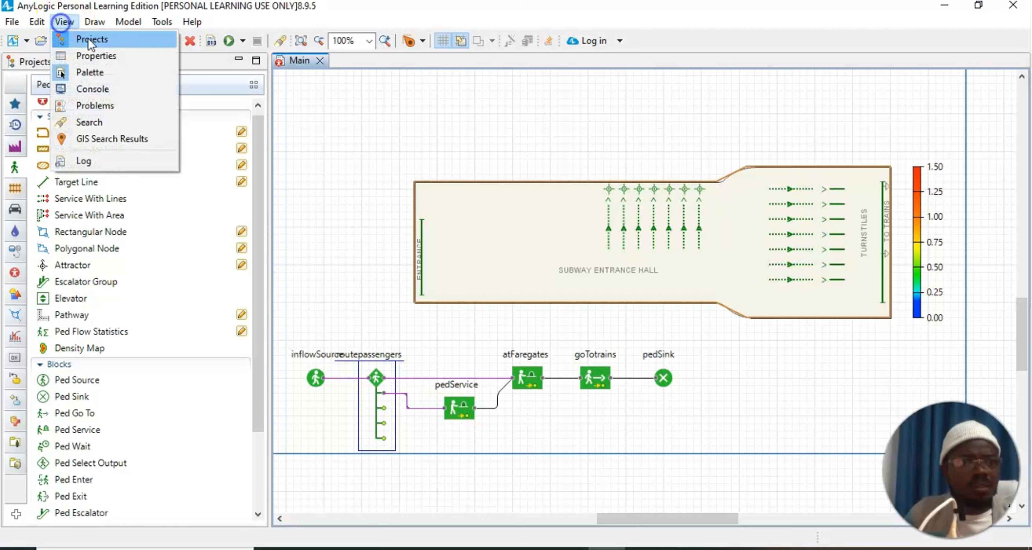
pyautogui.click(90, 72)
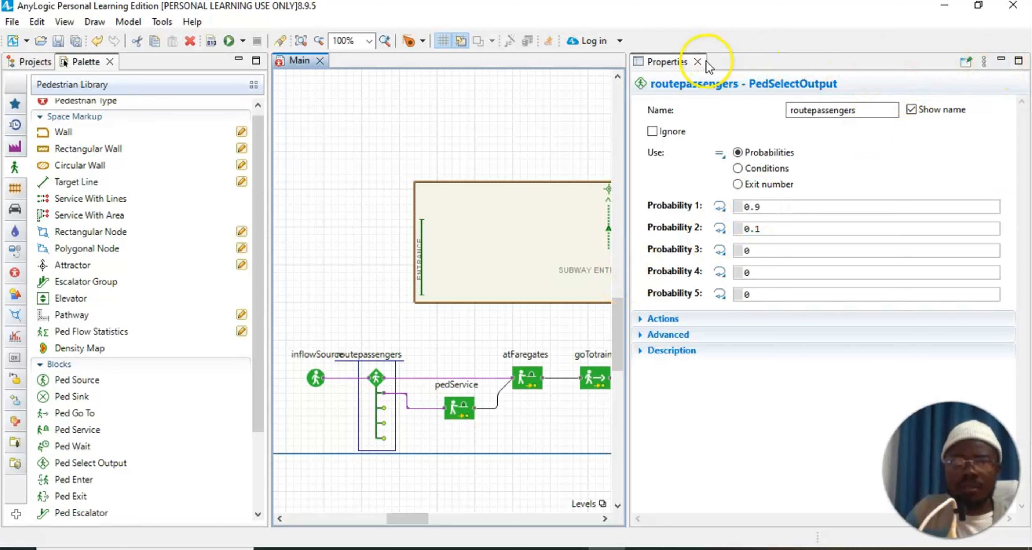
pyautogui.click(697, 61)
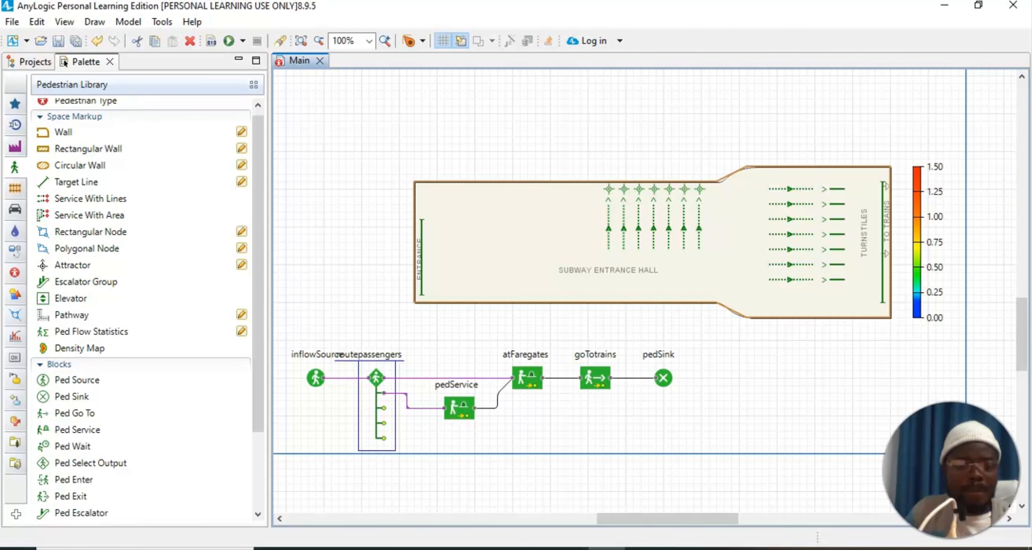
# Step: Open the properties of the pedService block and rename the block atTVM
pyautogui.click(449, 411)
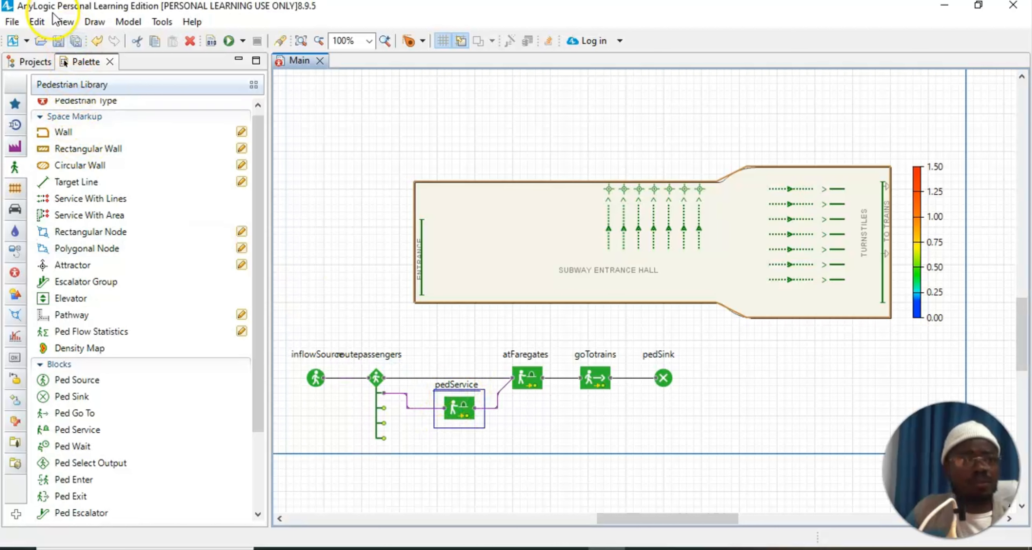
pyautogui.click(64, 22)
pyautogui.click(93, 56)
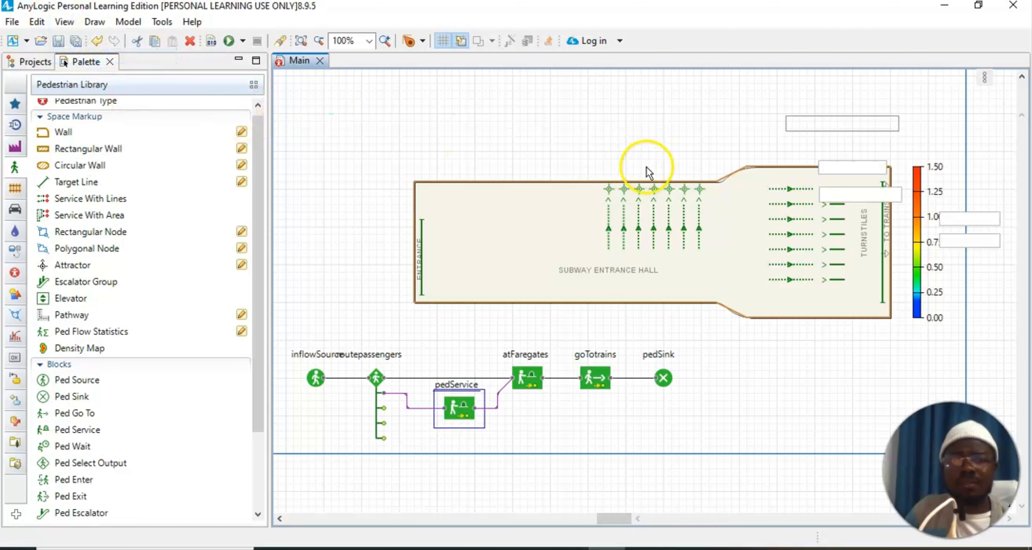
pyautogui.click(837, 109)
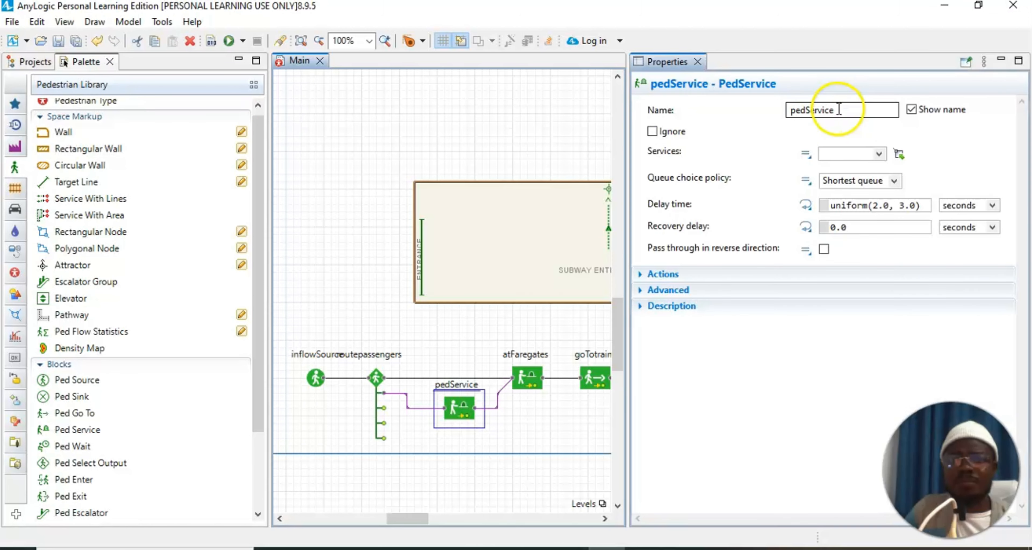
pyautogui.press('BackSpace')
pyautogui.press('BackSpace')
pyautogui.press('BackSpace')
pyautogui.press('BackSpace')
pyautogui.press('BackSpace')
pyautogui.press('BackSpace')
pyautogui.press('BackSpace')
pyautogui.press('BackSpace')
pyautogui.press('BackSpace')
pyautogui.press('BackSpace')
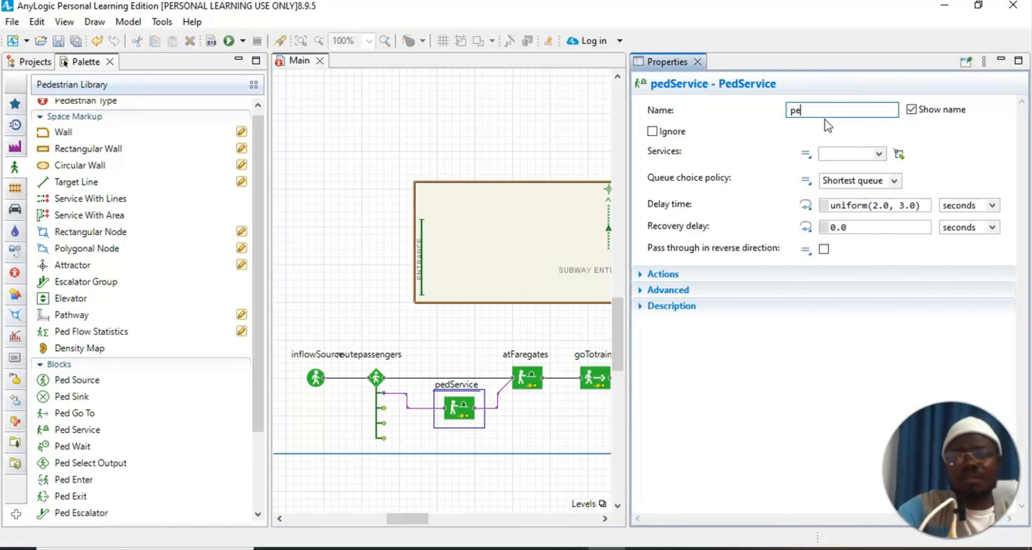
pyautogui.write('atTVM')
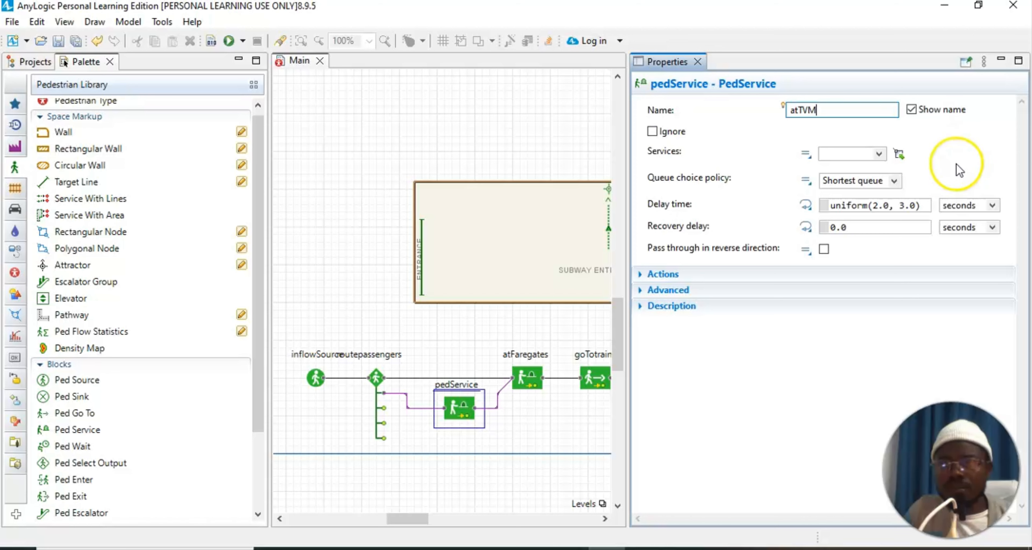
# Step: Assign ticketmachines as the services of the atTVM block
pyautogui.click(884, 153)
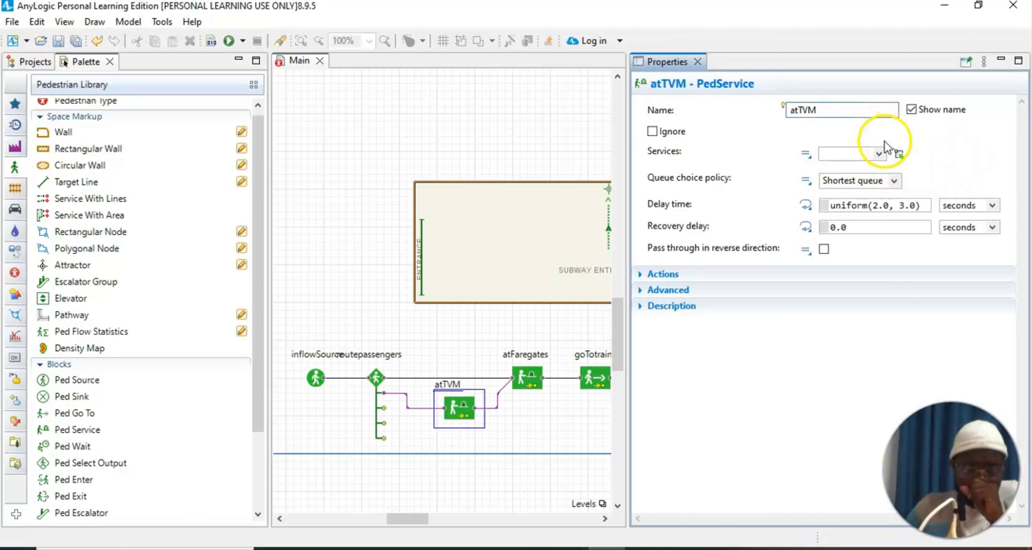
pyautogui.click(879, 153)
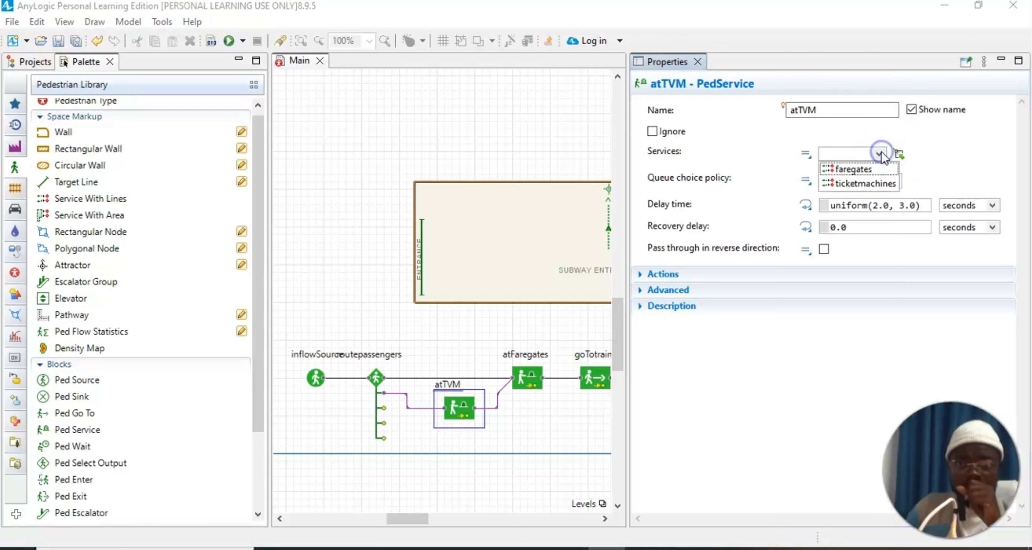
pyautogui.click(857, 186)
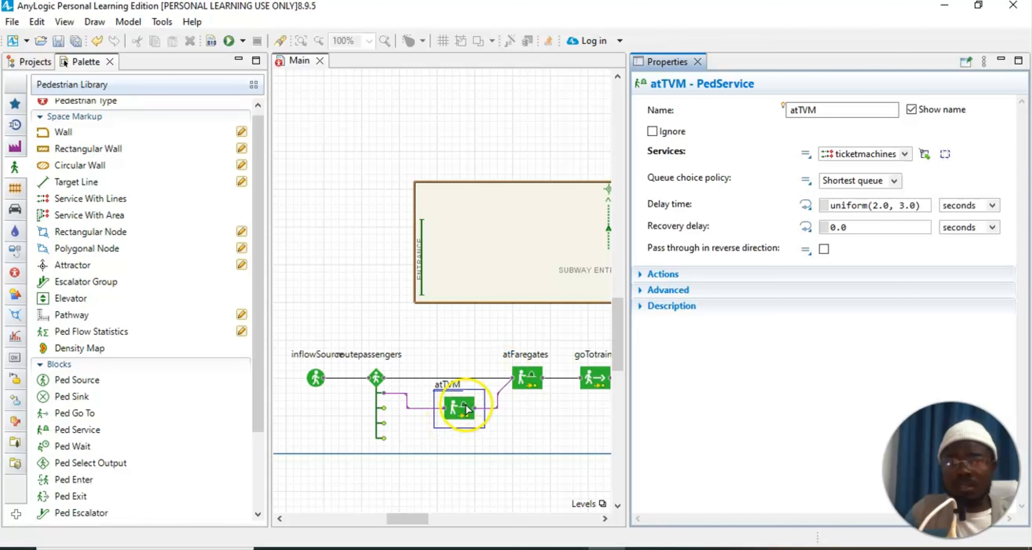
pyautogui.click(890, 207)
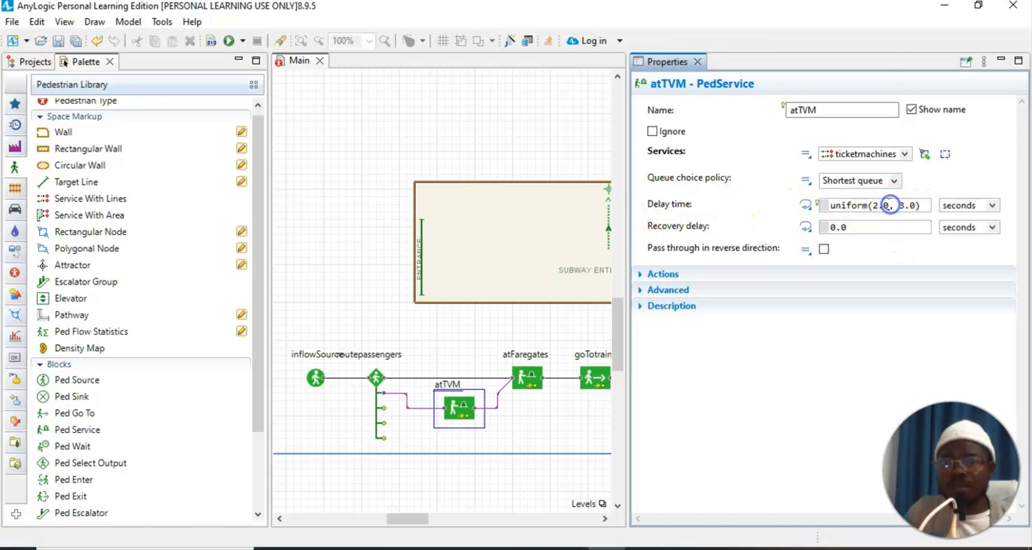
pyautogui.click(876, 206)
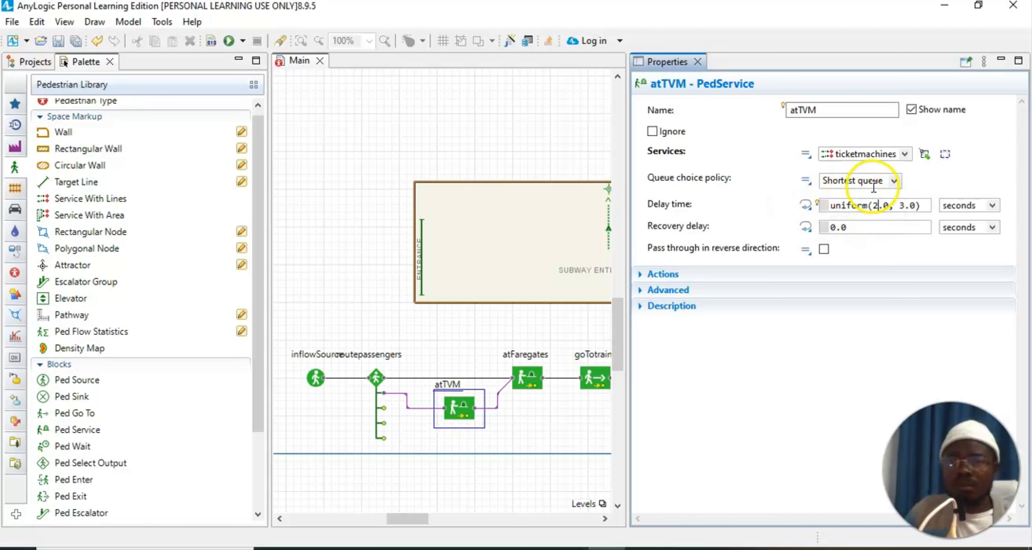
pyautogui.click(895, 185)
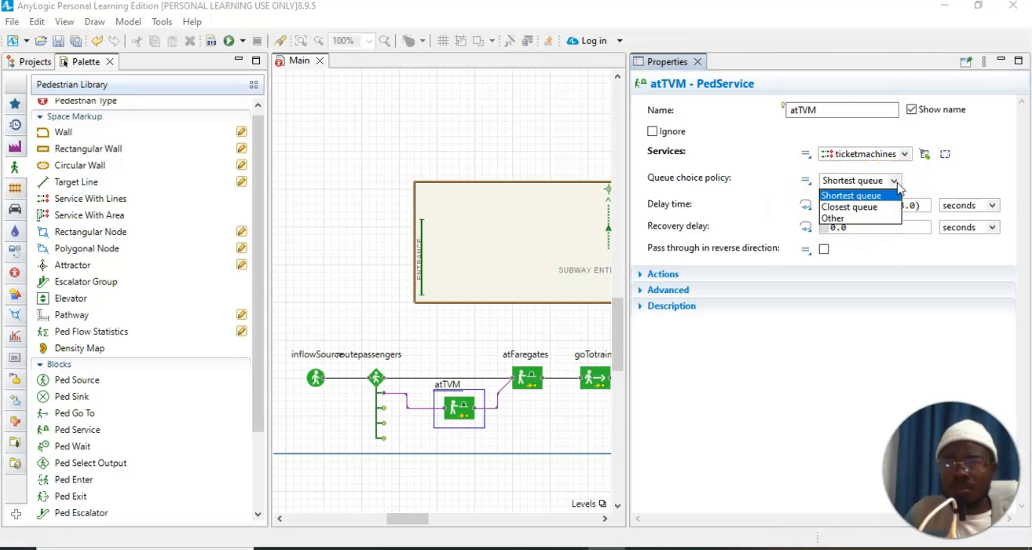
pyautogui.click(933, 173)
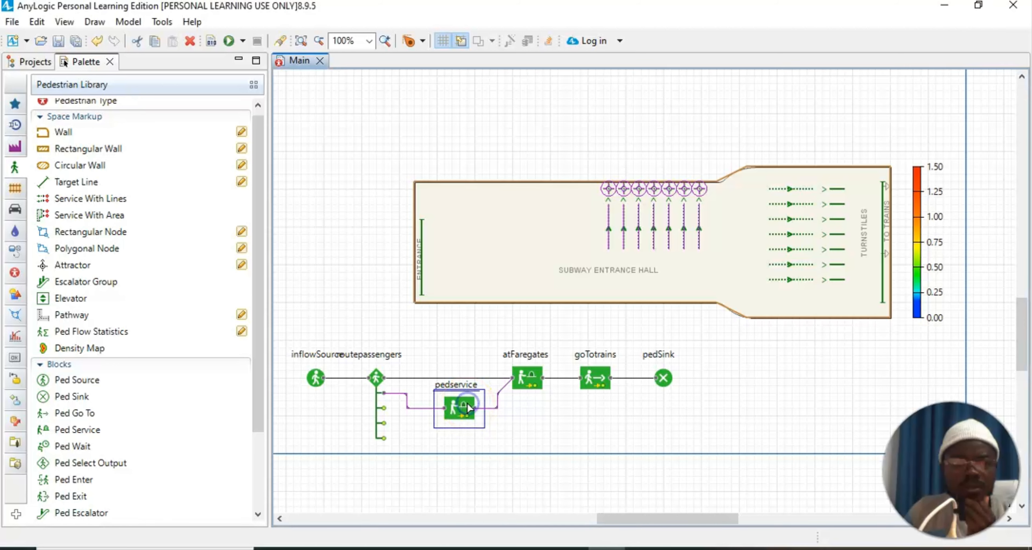
# Step: Reopen the properties of the pedservice block, rename it atTVM and select ticketmachines as its services
pyautogui.click(65, 21)
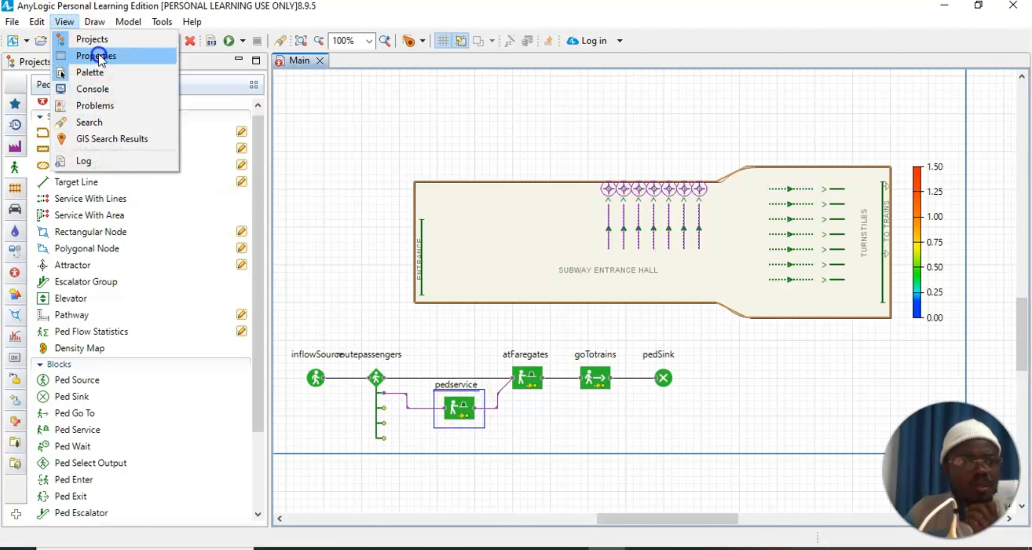
pyautogui.click(95, 70)
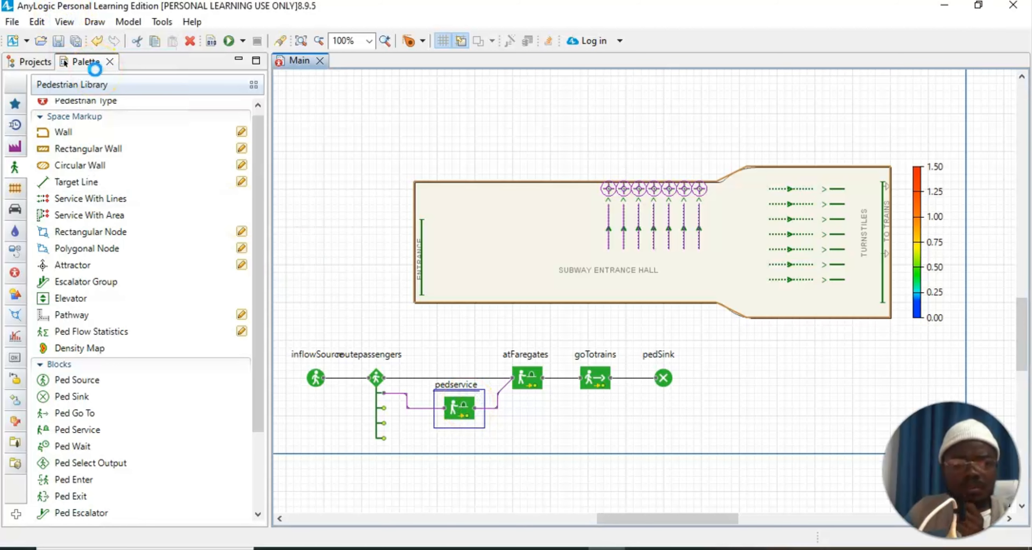
pyautogui.click(833, 109)
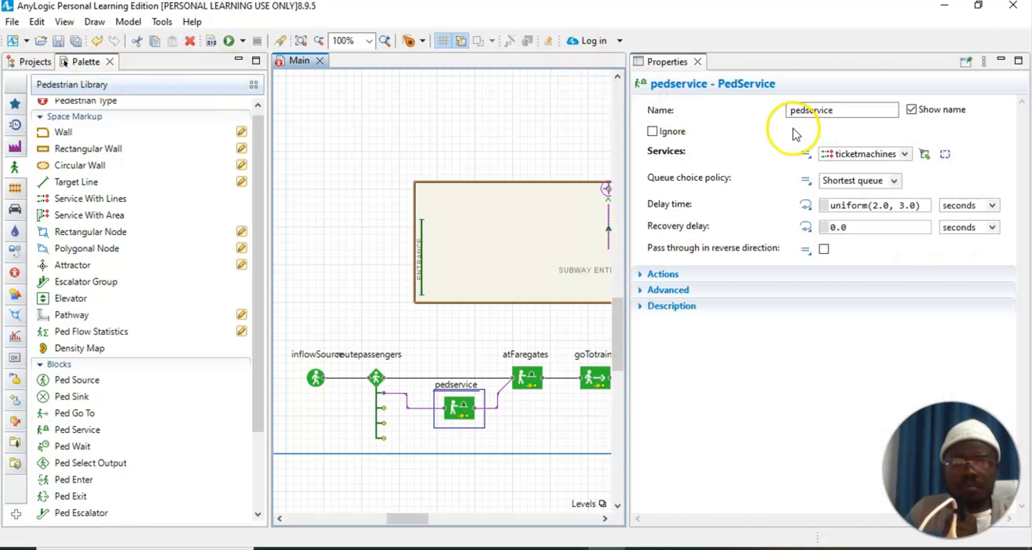
pyautogui.doubleClick(828, 112)
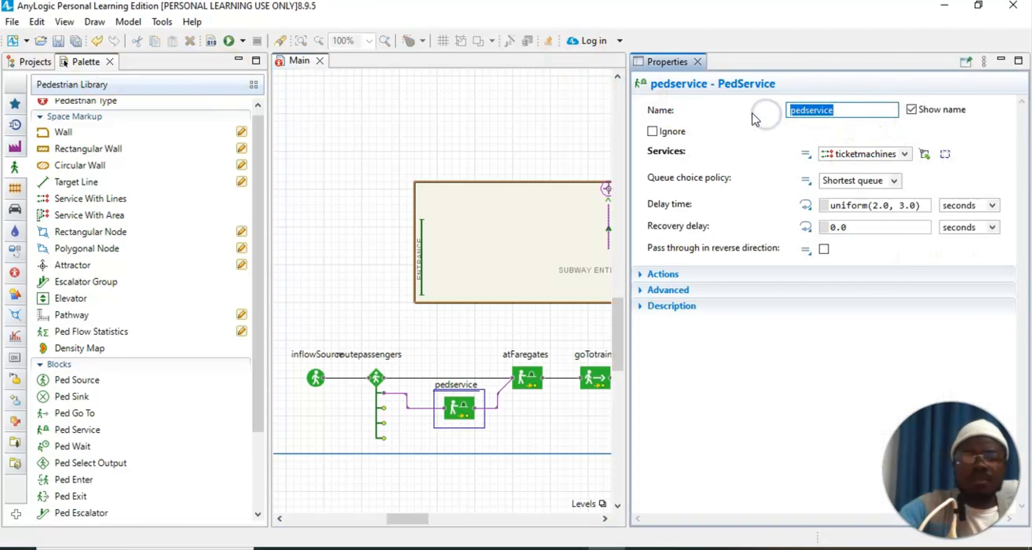
pyautogui.write('atTVM')
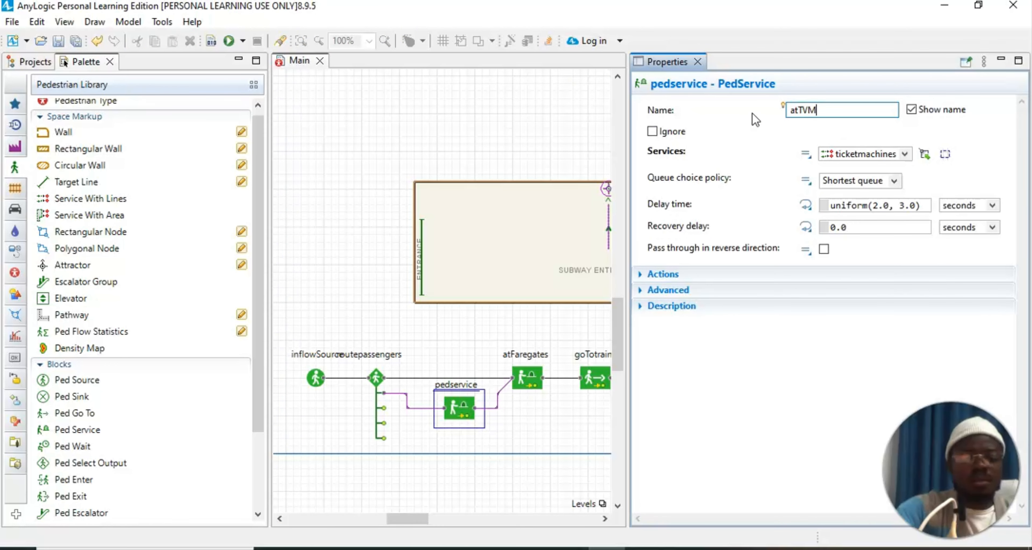
pyautogui.click(906, 153)
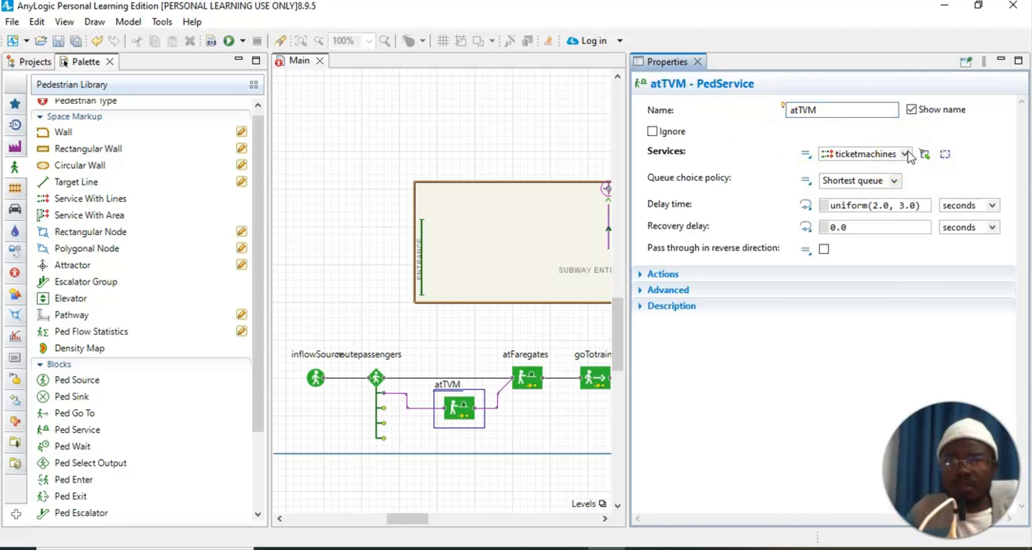
pyautogui.click(906, 153)
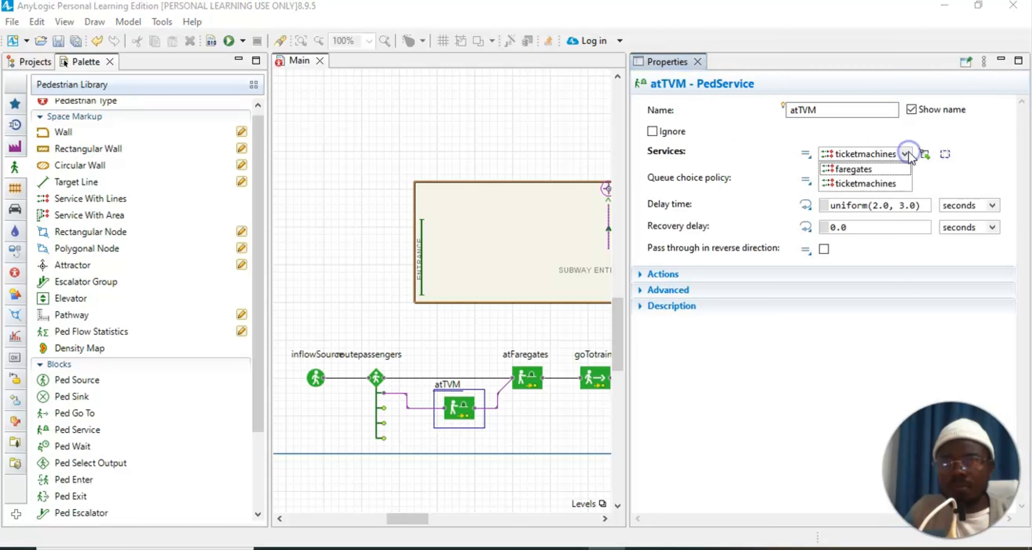
pyautogui.click(875, 181)
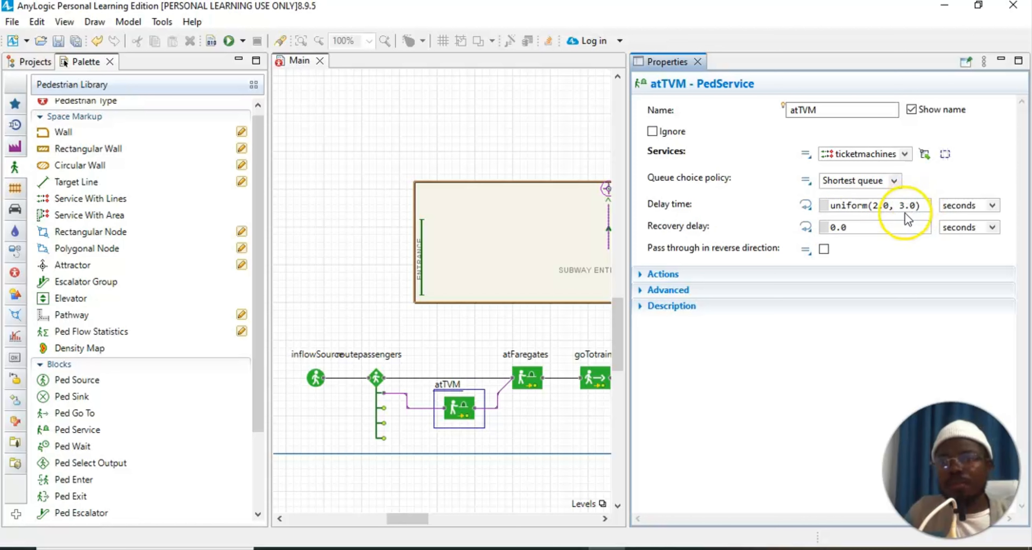
# Step: Set the delay time of atTVM to triangular(7,12,40) seconds and close its properties
pyautogui.moveTo(922, 206); pyautogui.dragTo(828, 208)
pyautogui.write('tria')
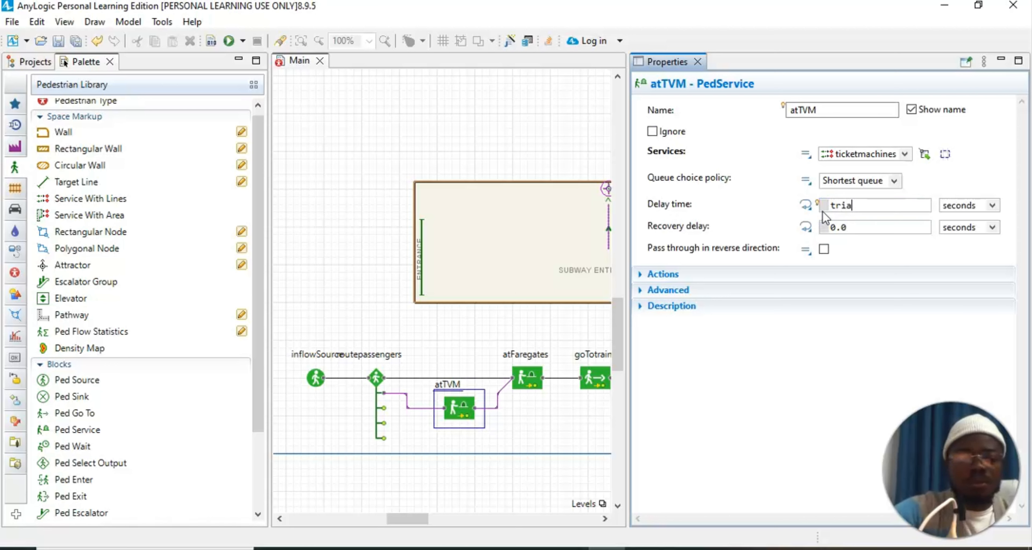
pyautogui.write('ngular')
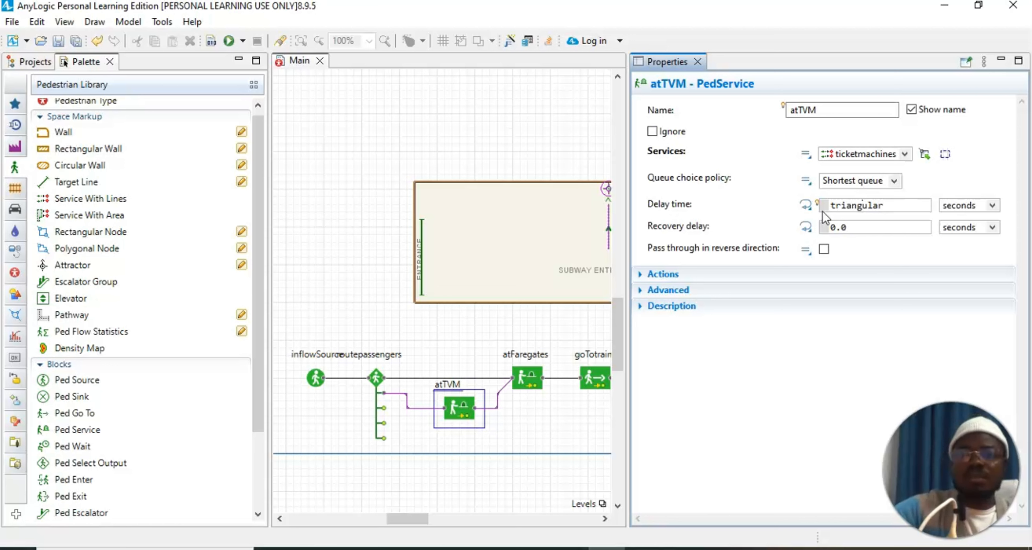
pyautogui.write('()')
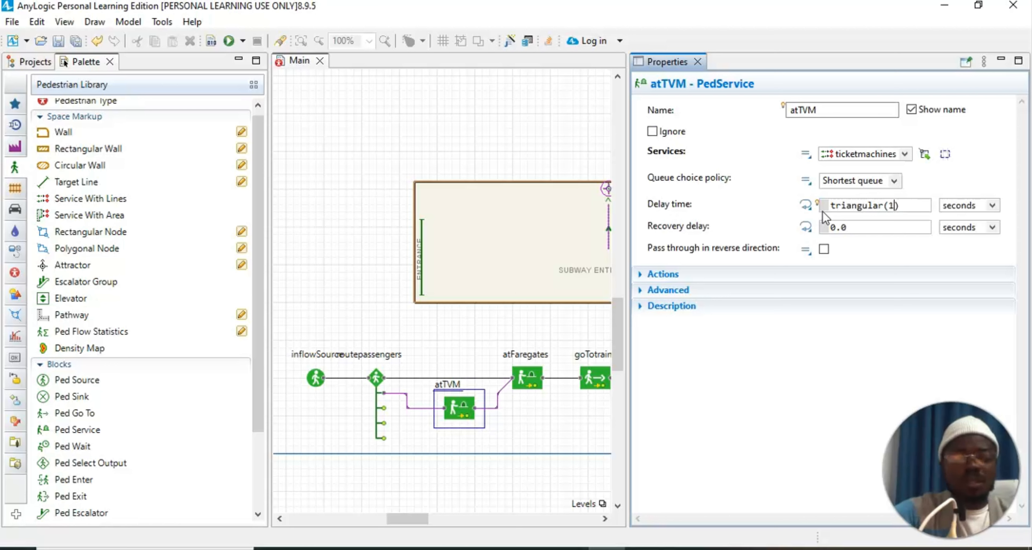
pyautogui.write('7')
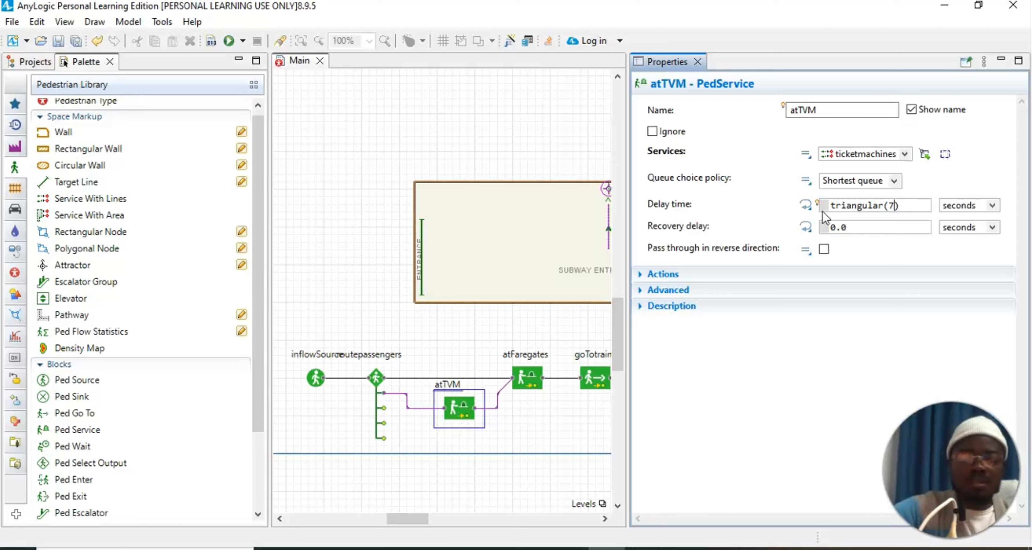
pyautogui.write(',')
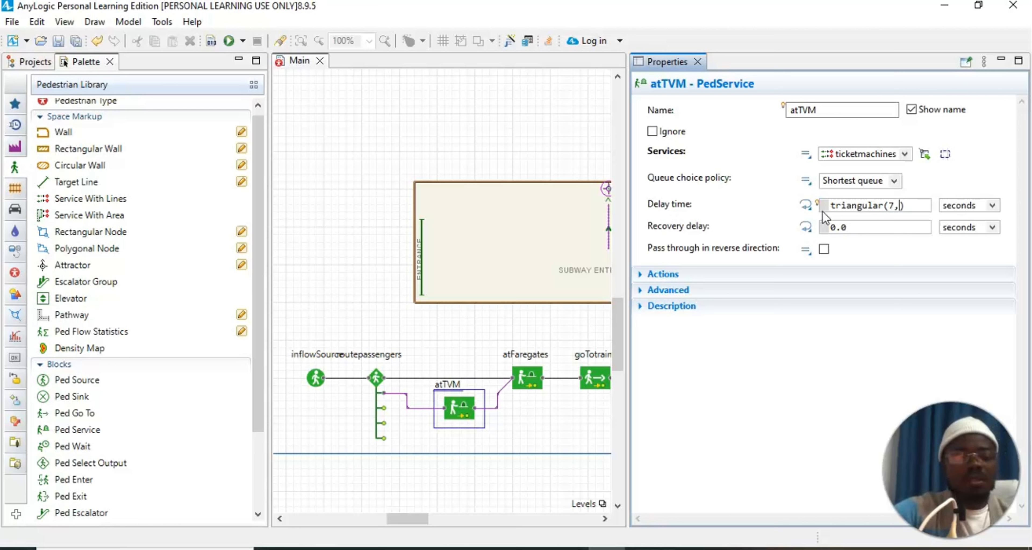
pyautogui.write('12')
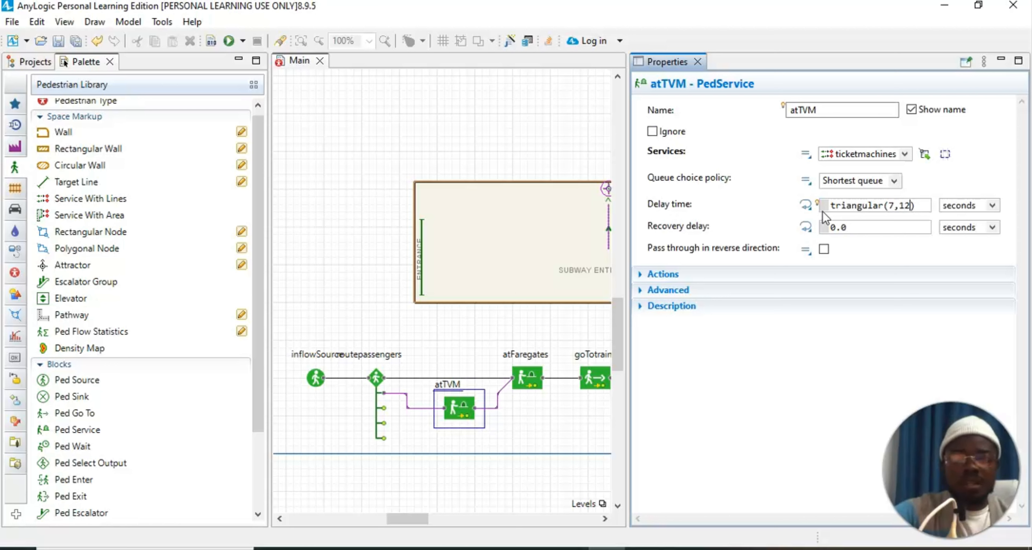
pyautogui.write(',40')
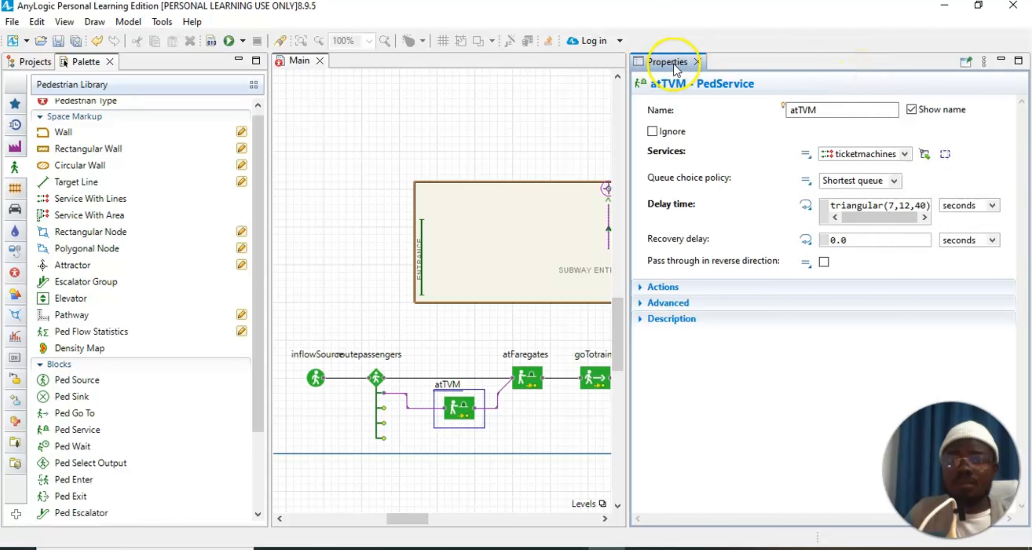
pyautogui.click(698, 61)
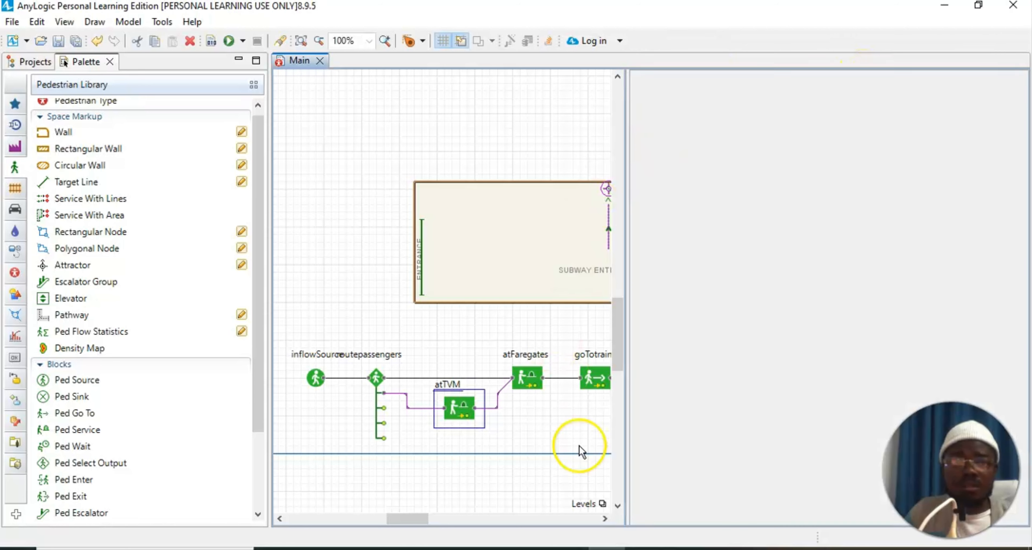
pyautogui.click(543, 486)
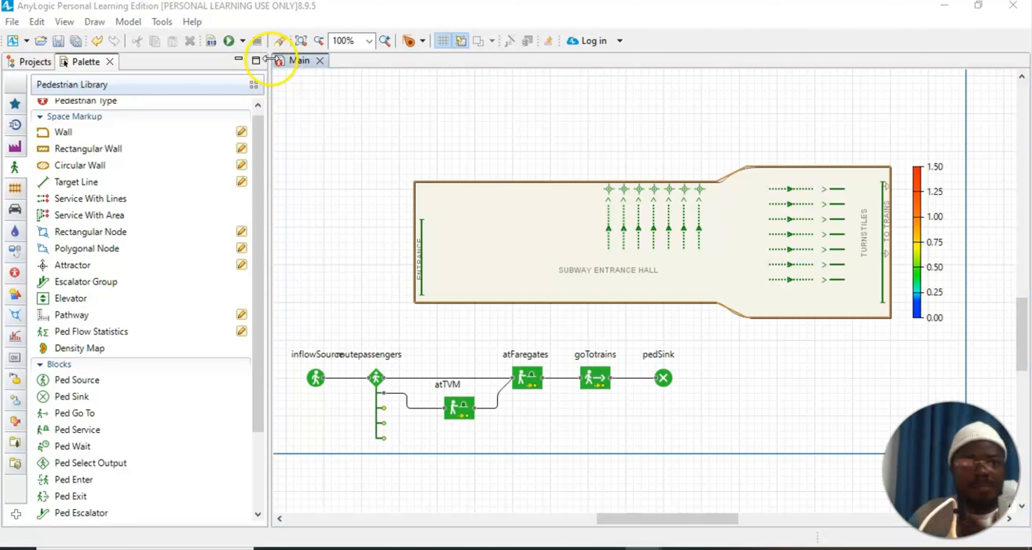
# Step: Run the pedestrian flow simulation and switch it to virtual time mode so it runs as fast as possible
pyautogui.click(230, 42)
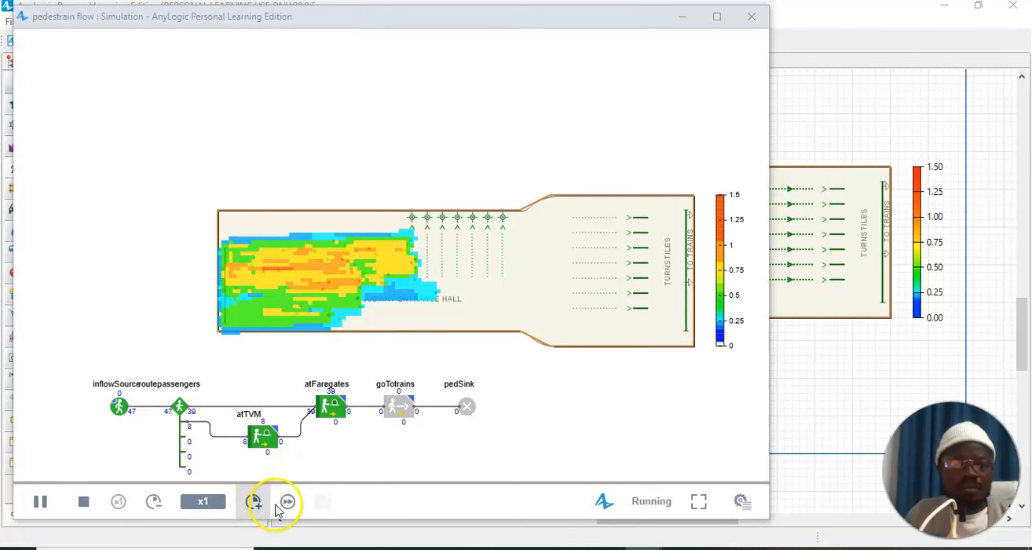
pyautogui.click(287, 504)
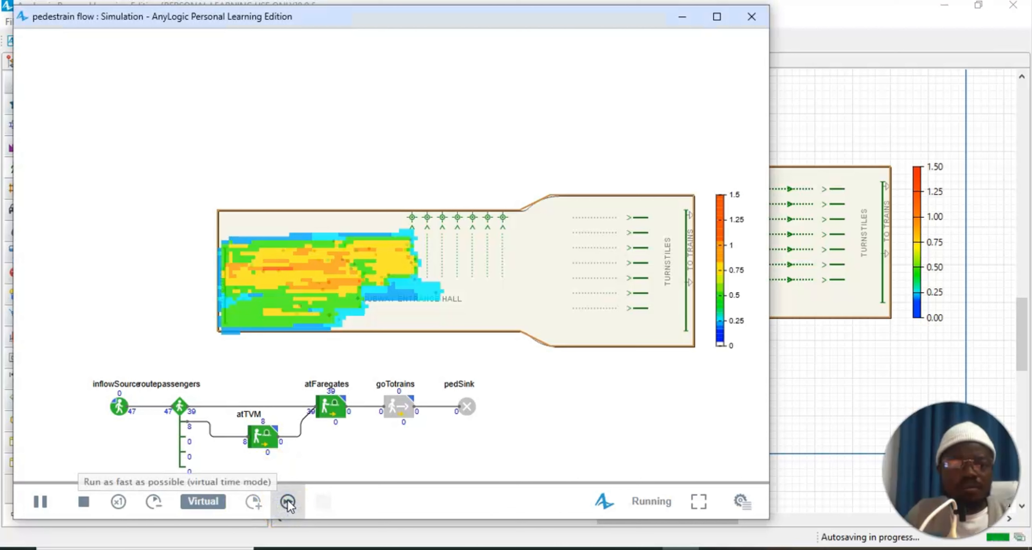
pyautogui.click(288, 500)
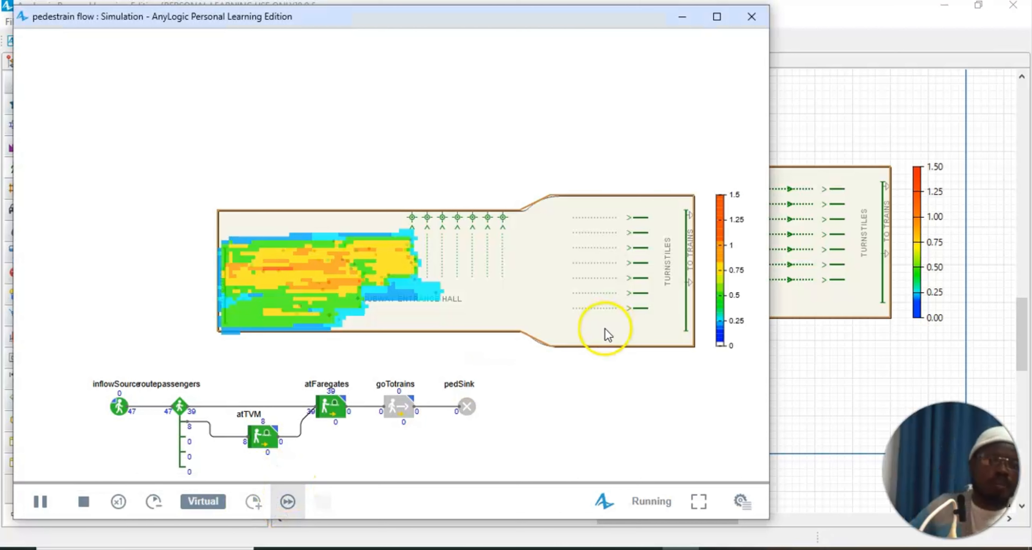